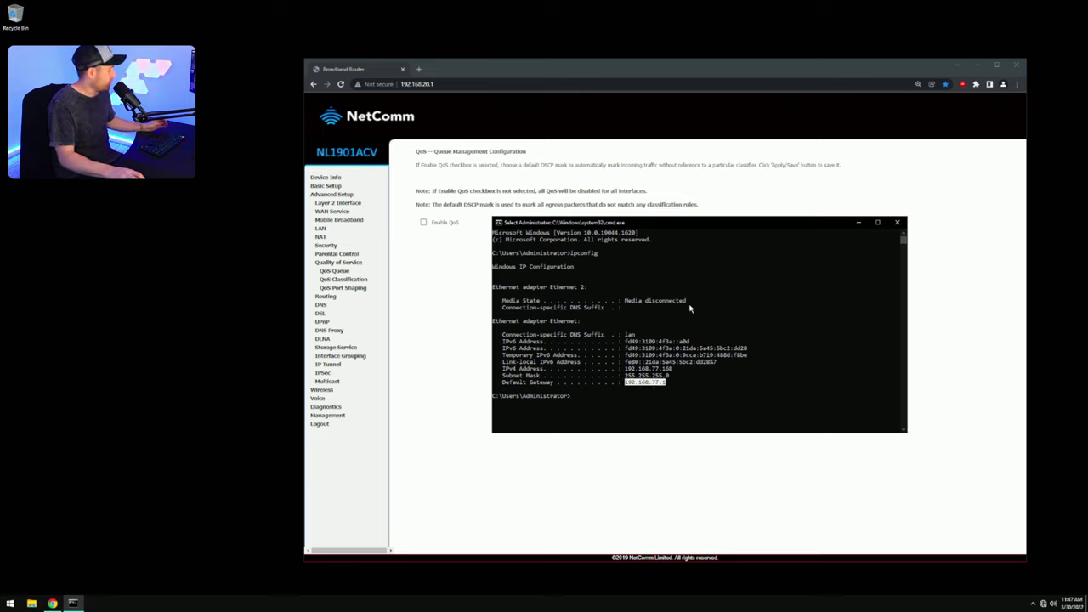
# Step: Load the router page at 192.168.77.1 using the gateway address copied from Command Prompt
pyautogui.hotkey('ctrl', 'c')
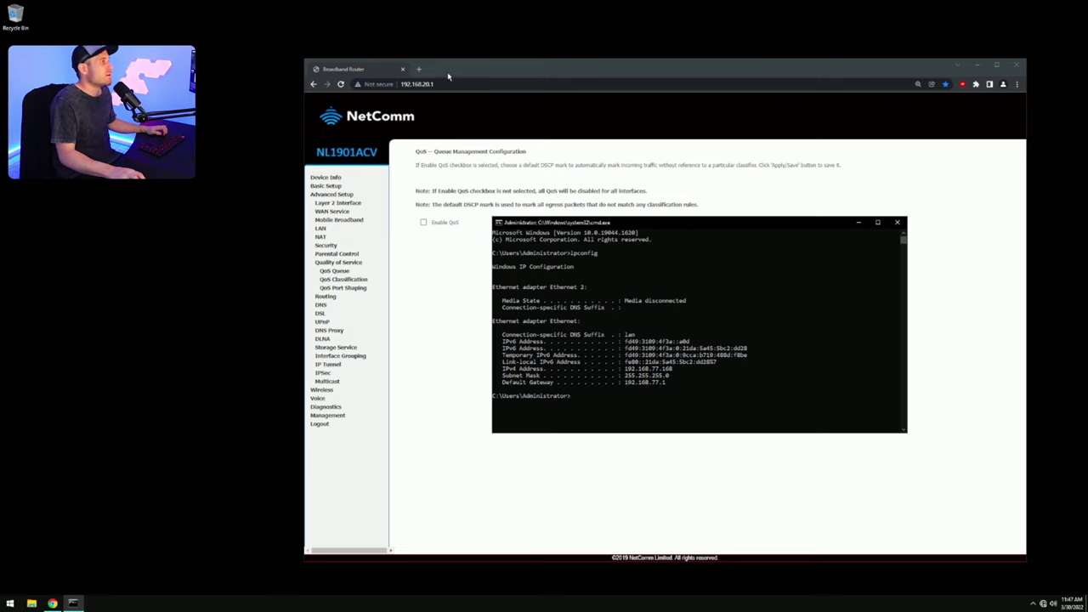
pyautogui.click(444, 84)
pyautogui.hotkey('ctrl', 'v')
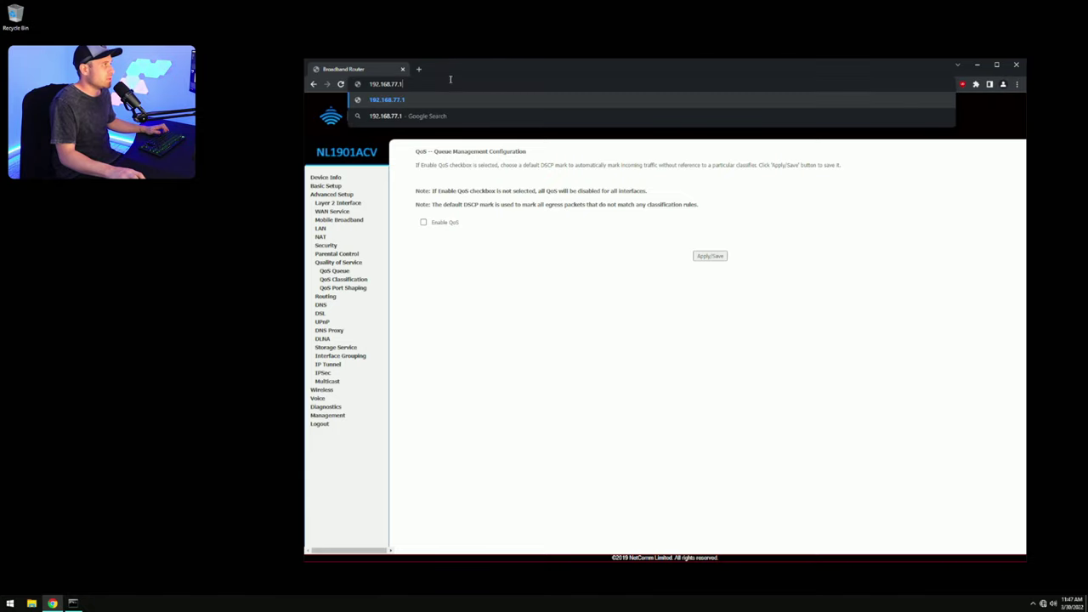
pyautogui.press('Return')
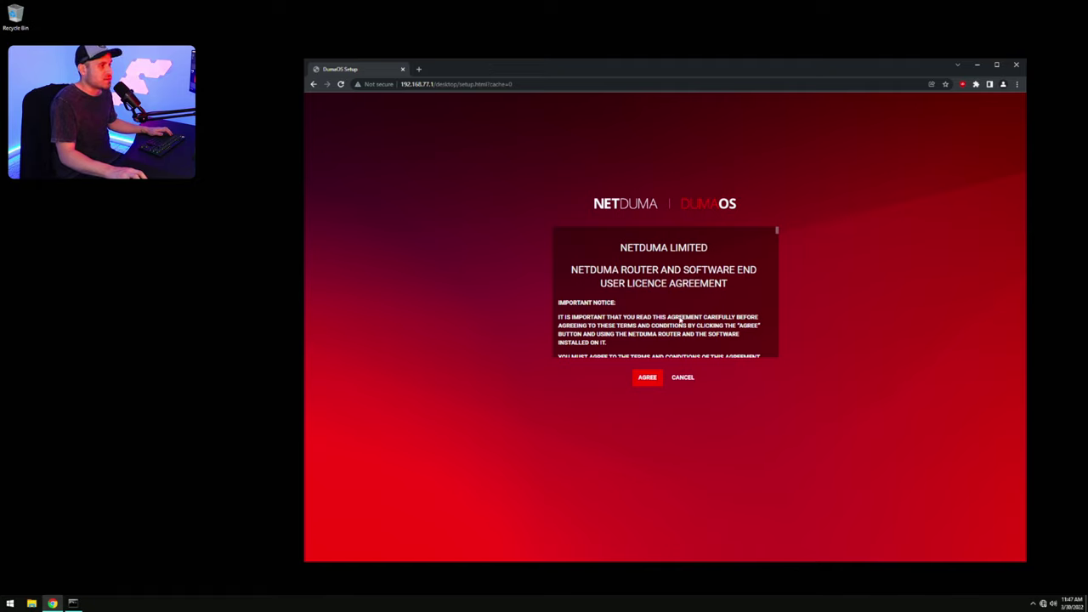
# Step: Accept the NetDuma licence agreement and start the setup wizard past the detected connection
pyautogui.click(648, 377)
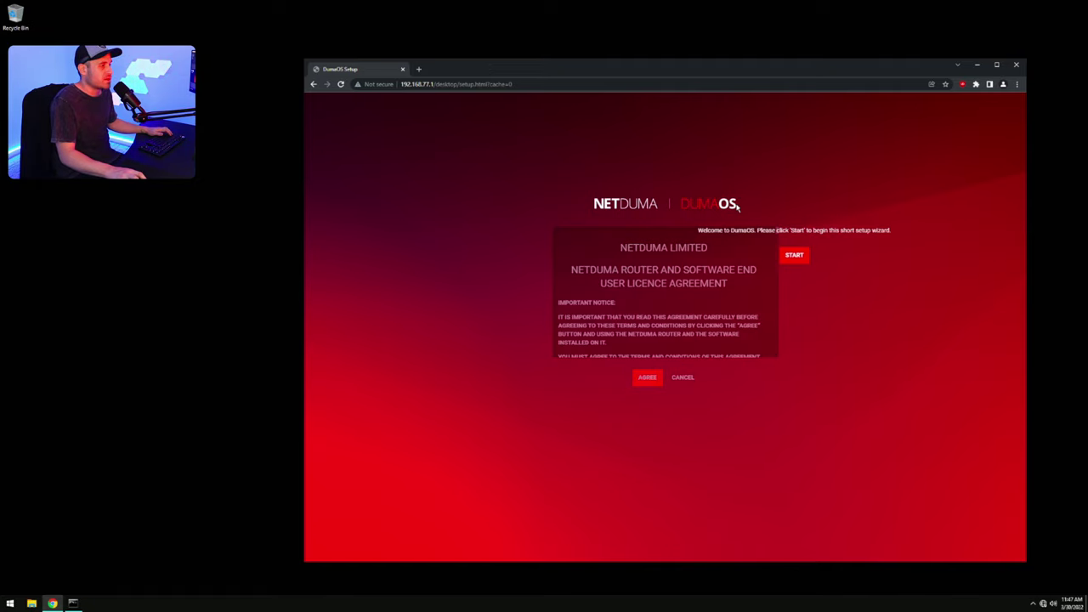
pyautogui.moveTo(823, 68); pyautogui.dragTo(726, 22)
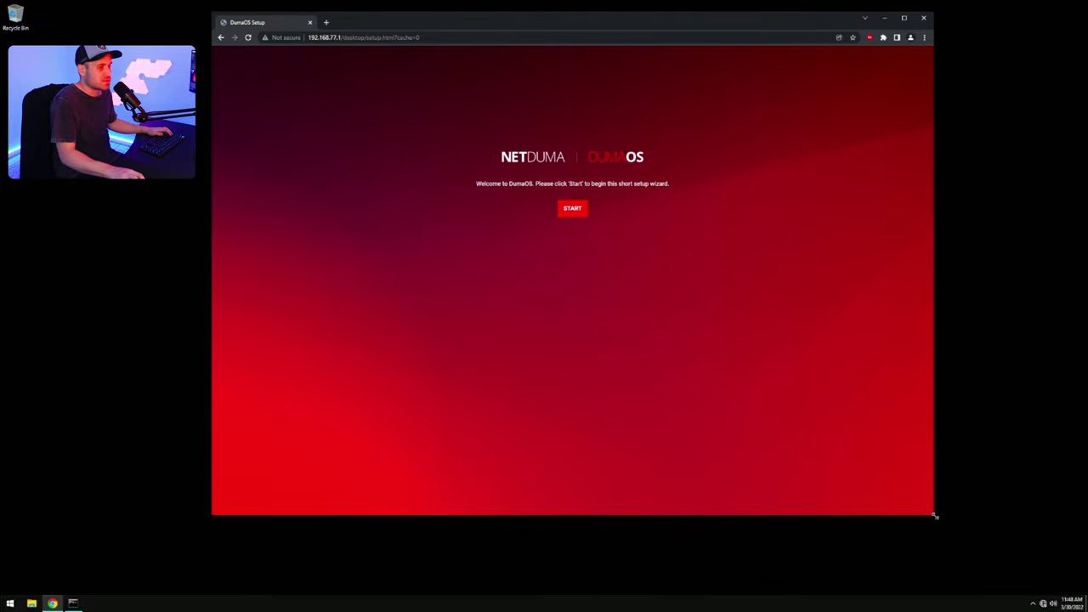
pyautogui.moveTo(935, 515); pyautogui.dragTo(1087, 581)
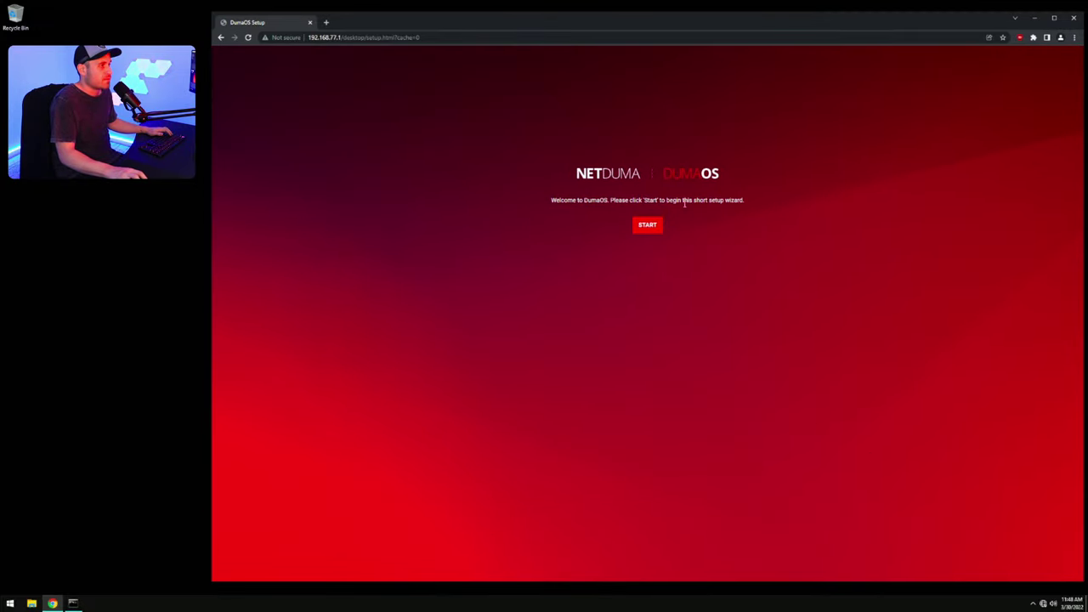
pyautogui.click(648, 226)
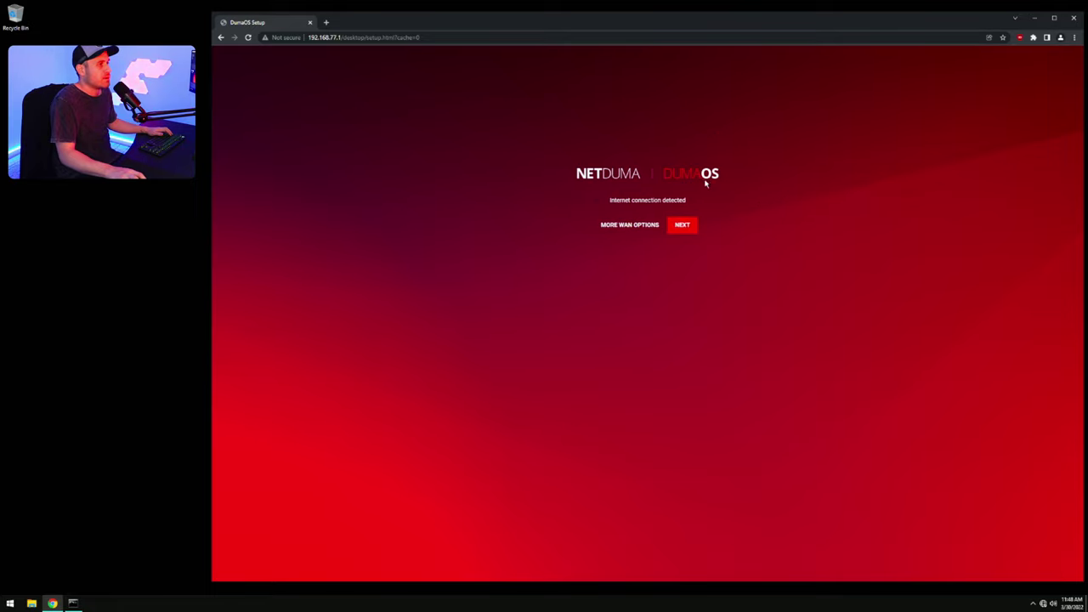
pyautogui.click(684, 228)
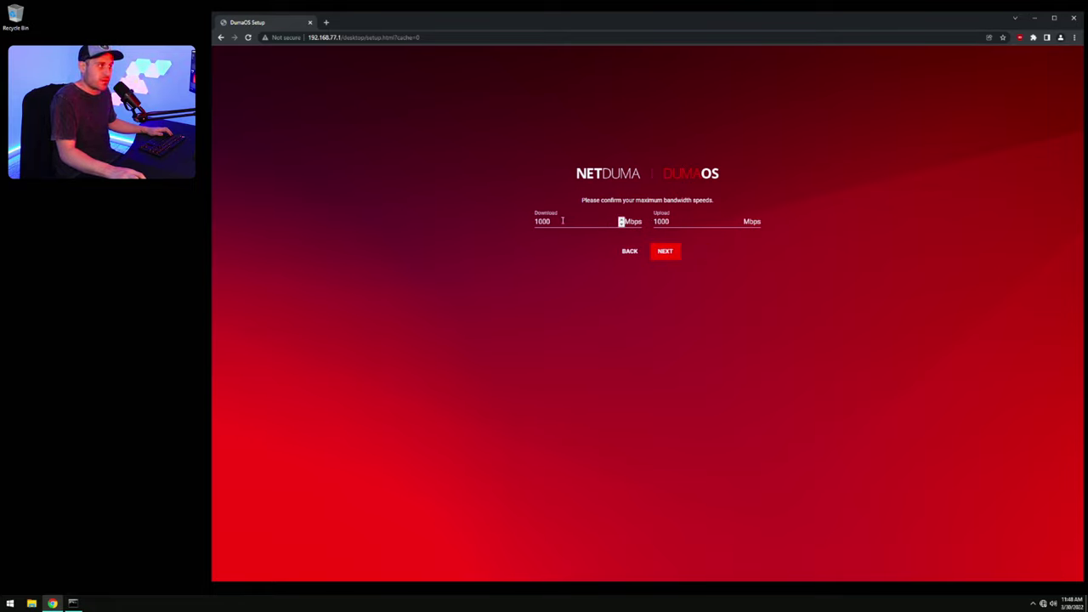
# Step: Check the bandwidth fields and keep 1000 Mbps download and upload
pyautogui.doubleClick(661, 221)
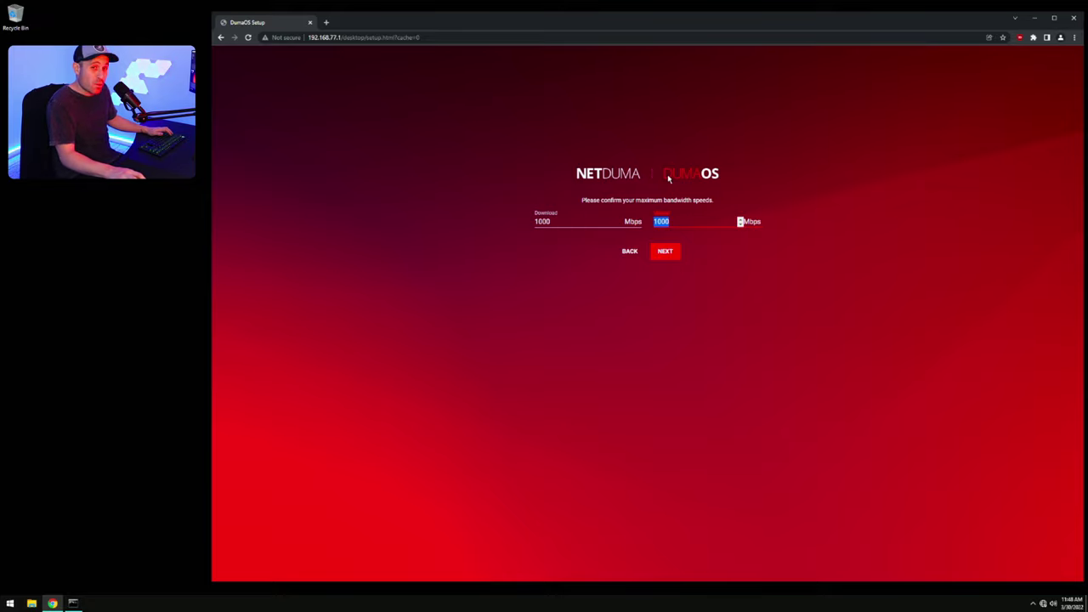
pyautogui.click(327, 23)
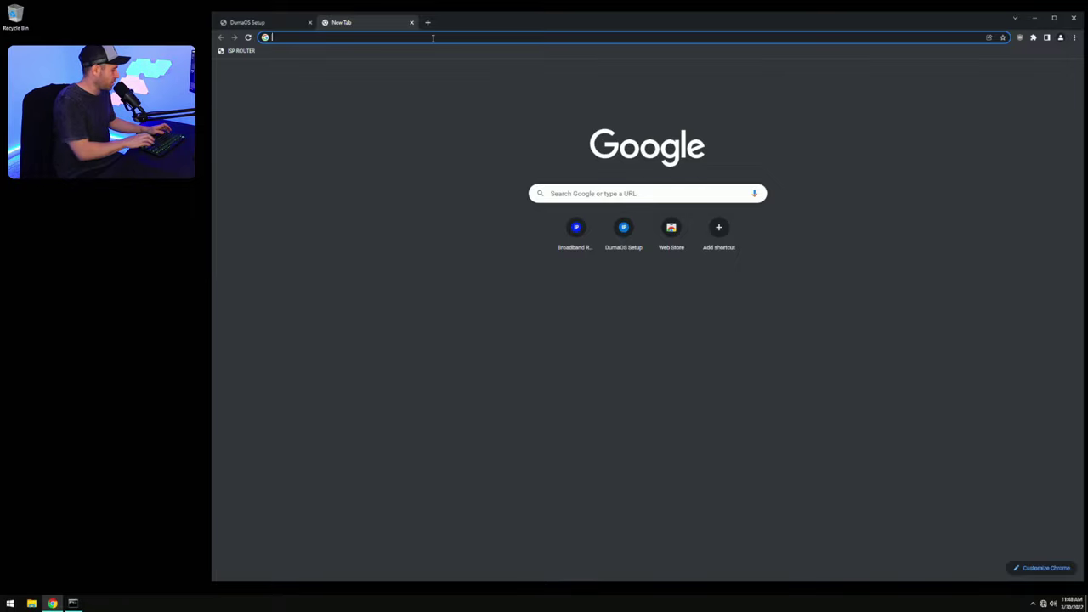
pyautogui.write('speed')
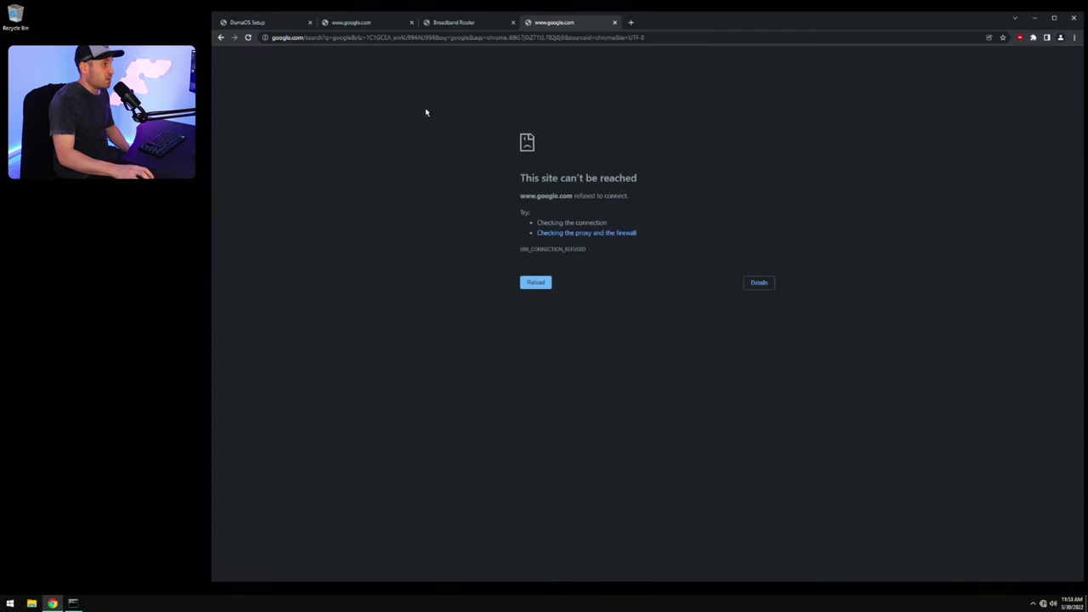
pyautogui.click(273, 22)
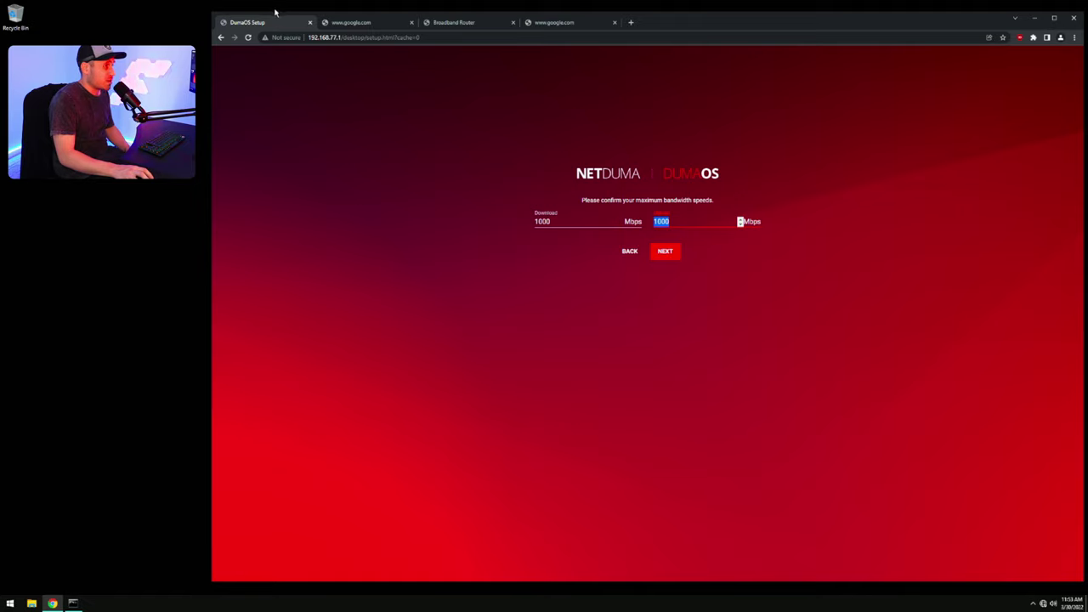
pyautogui.click(666, 252)
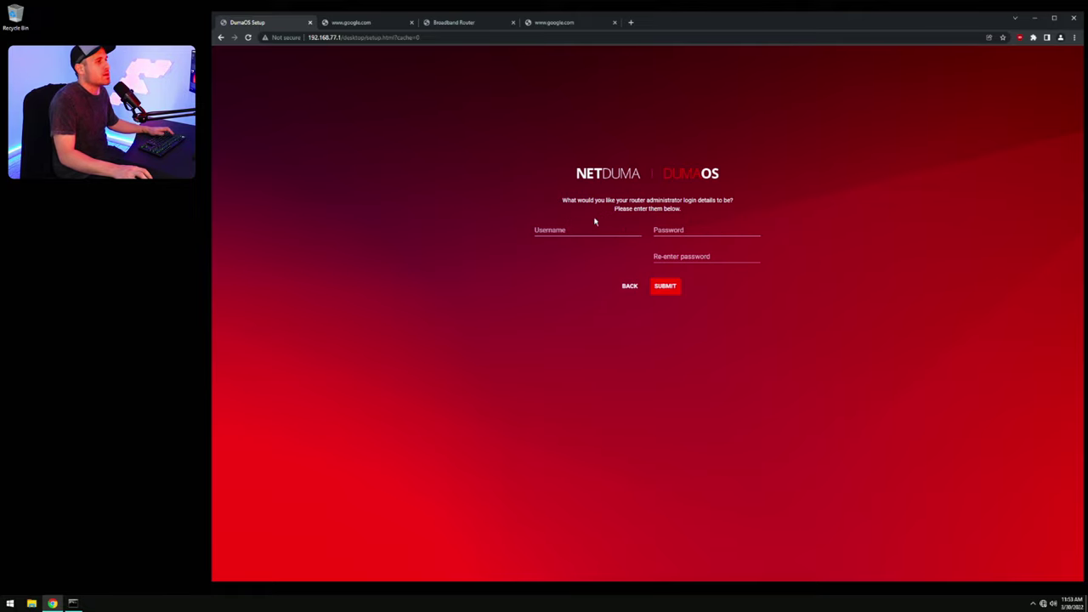
# Step: Create the router admin login with username 'admin' and the chosen password, entered twice
pyautogui.click(574, 229)
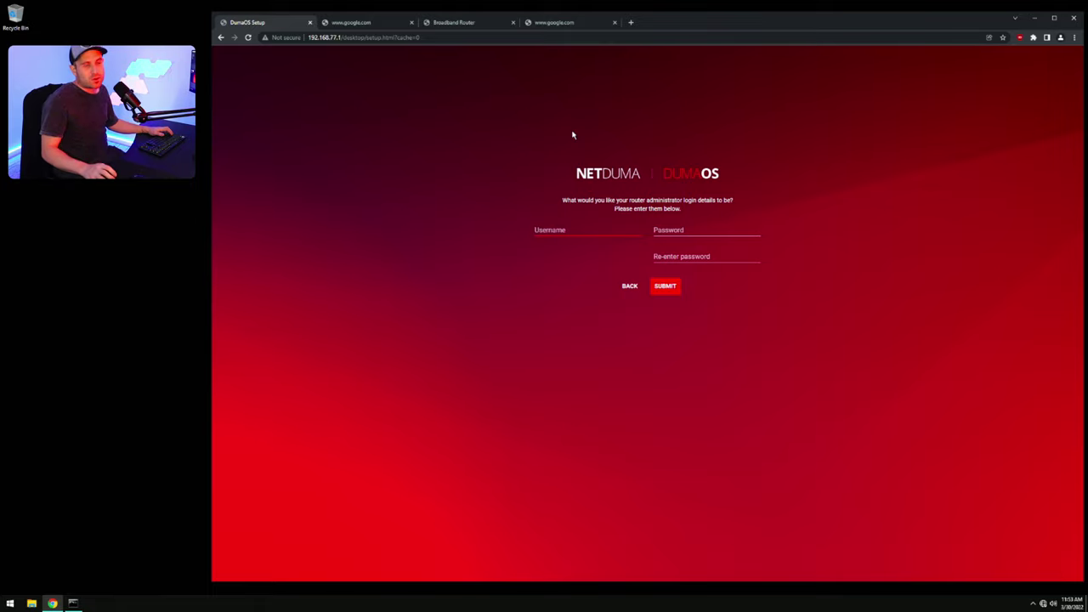
pyautogui.write('admin')
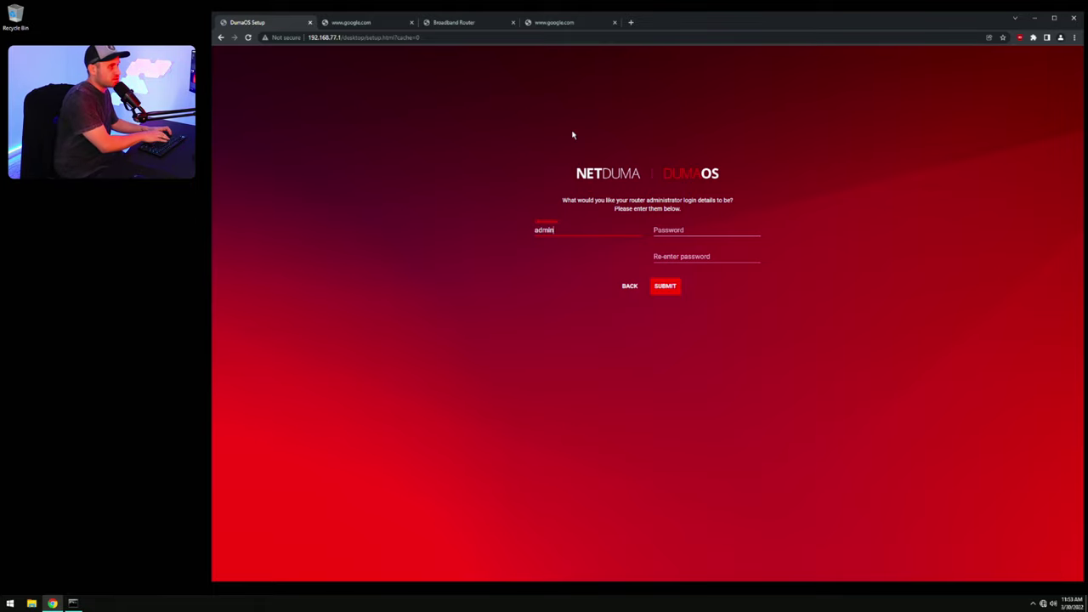
pyautogui.click(691, 228)
pyautogui.write('ad')
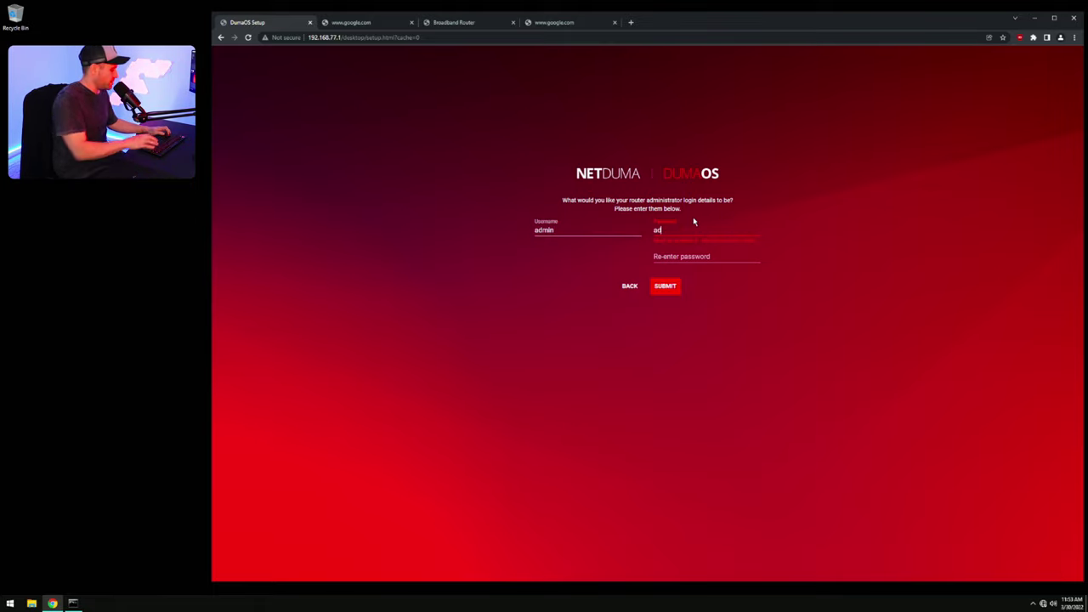
pyautogui.write('minadmin')
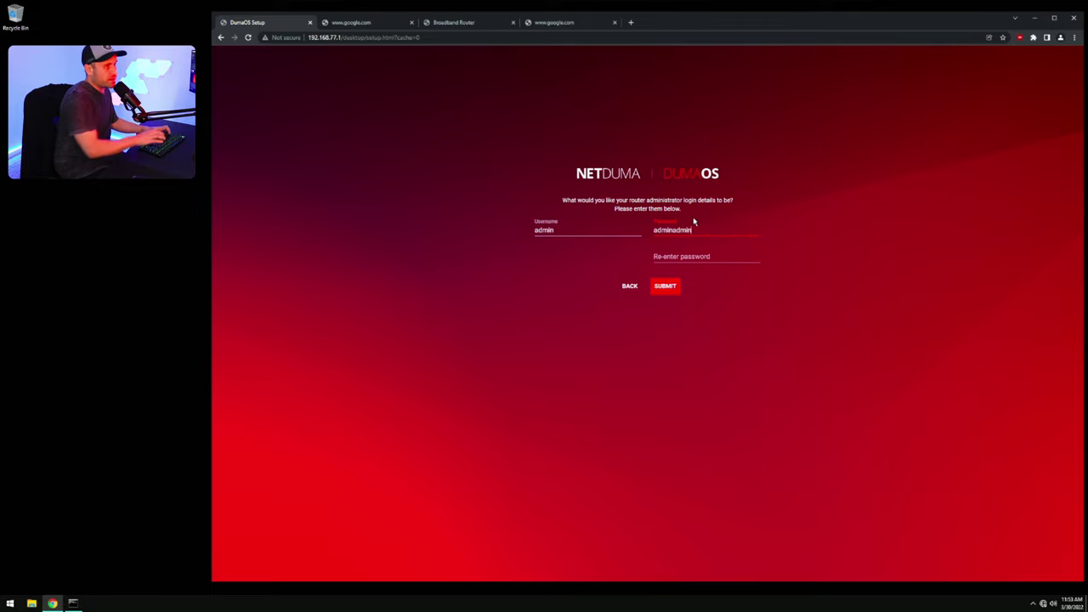
pyautogui.click(672, 263)
pyautogui.write('adm')
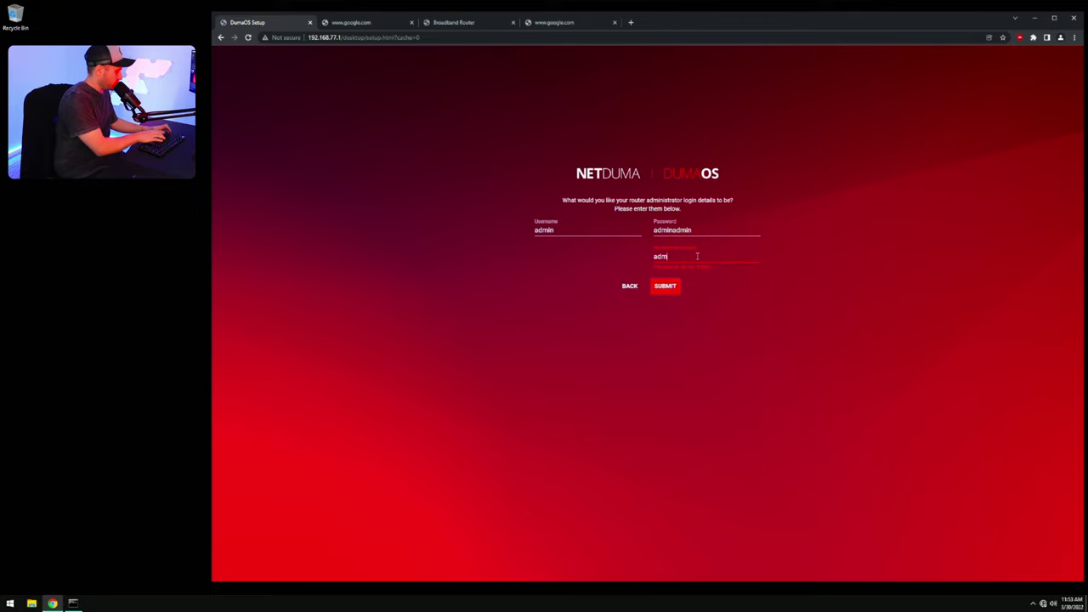
pyautogui.write('inadmin')
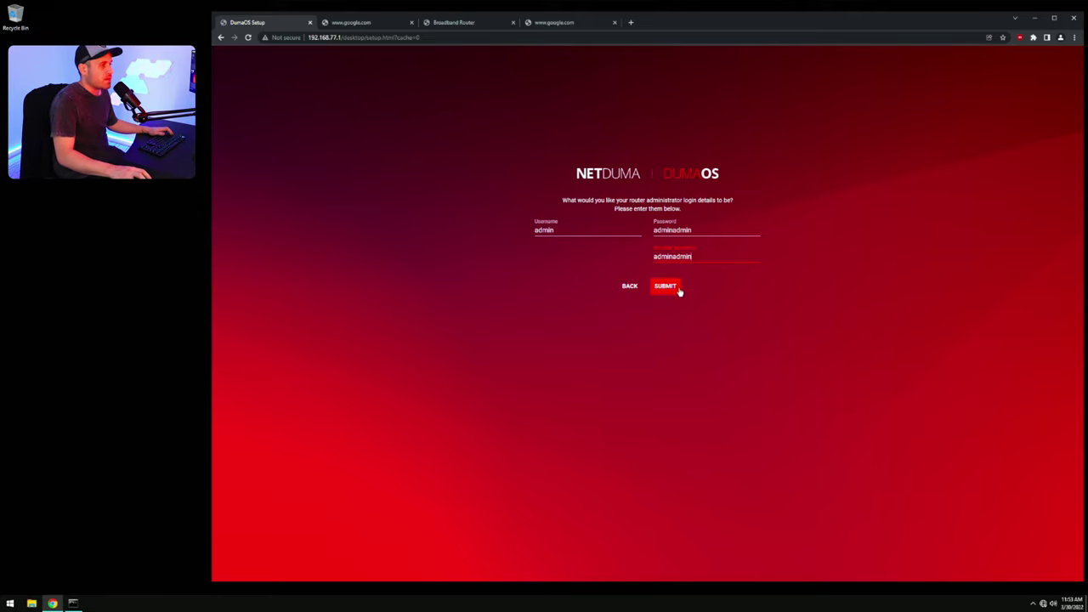
pyautogui.click(678, 289)
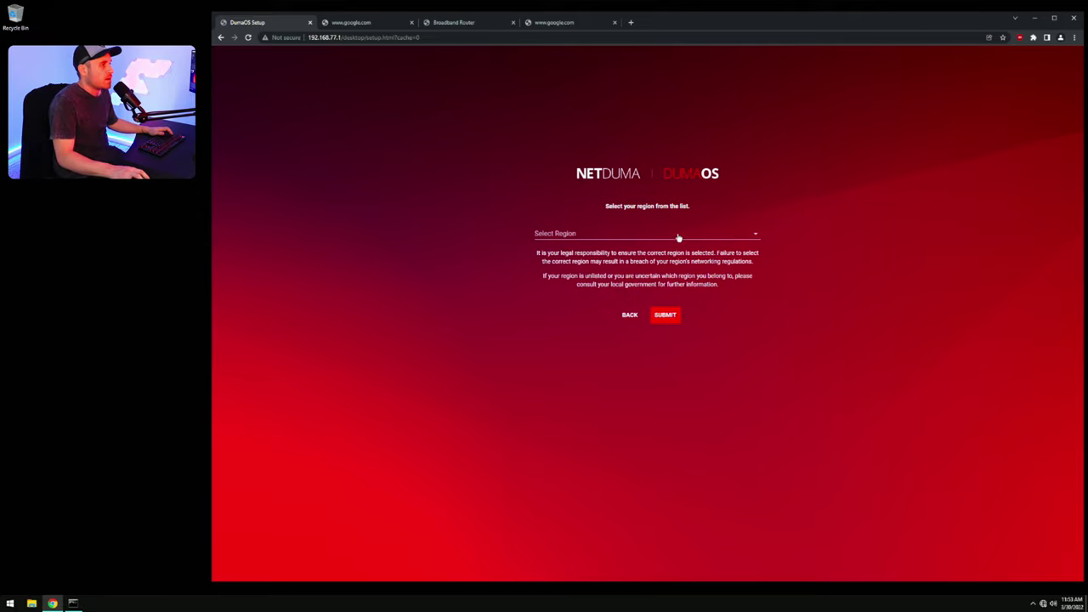
# Step: Set the router region to Australia
pyautogui.click(712, 235)
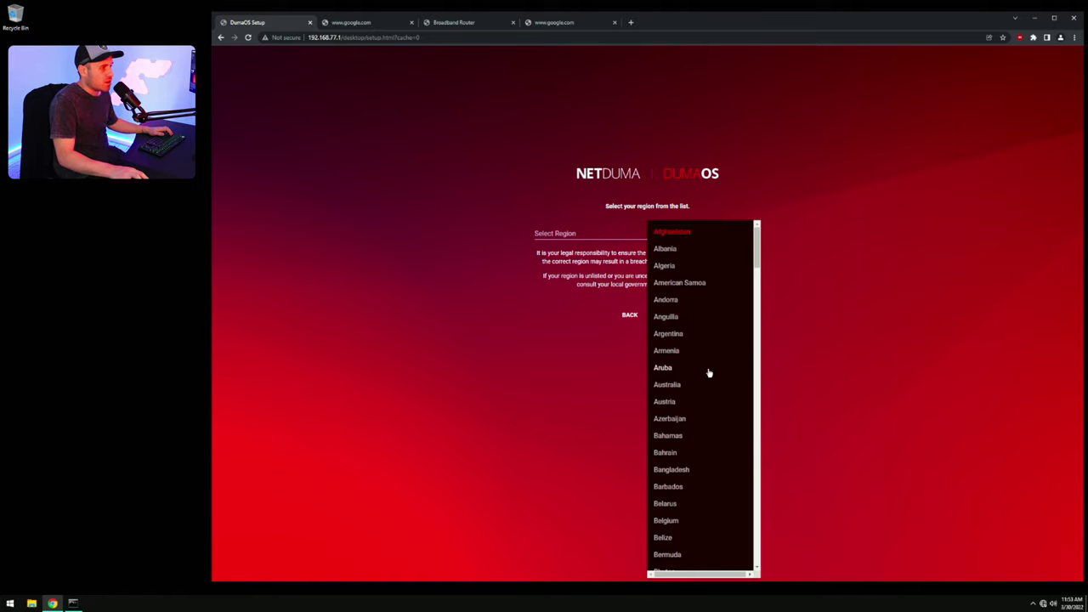
pyautogui.click(682, 387)
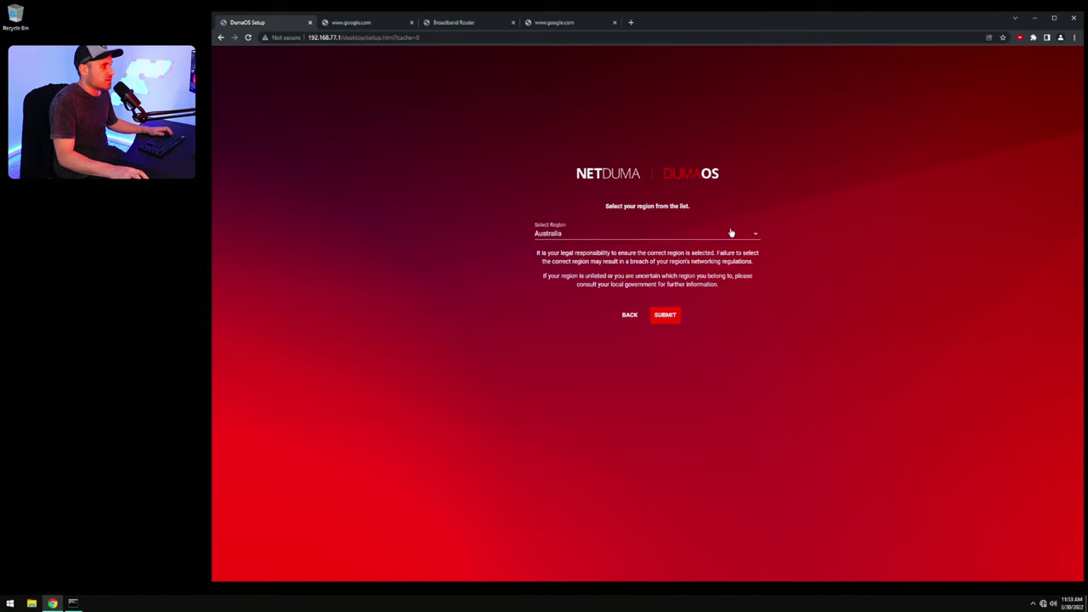
pyautogui.press('Return')
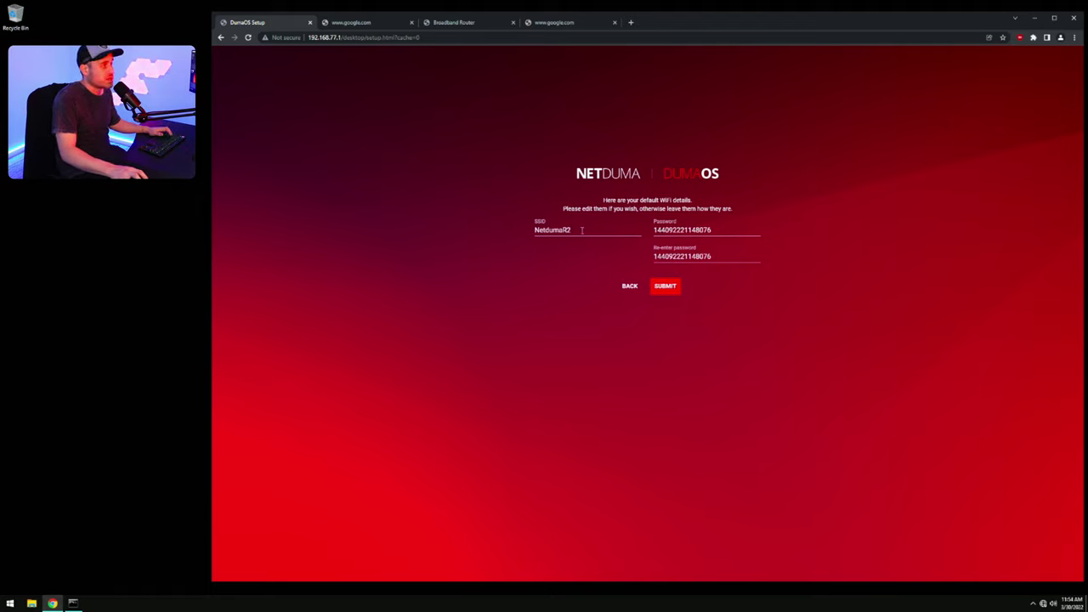
# Step: Keep the default WiFi name NetdumaR2 and its password
pyautogui.doubleClick(714, 230)
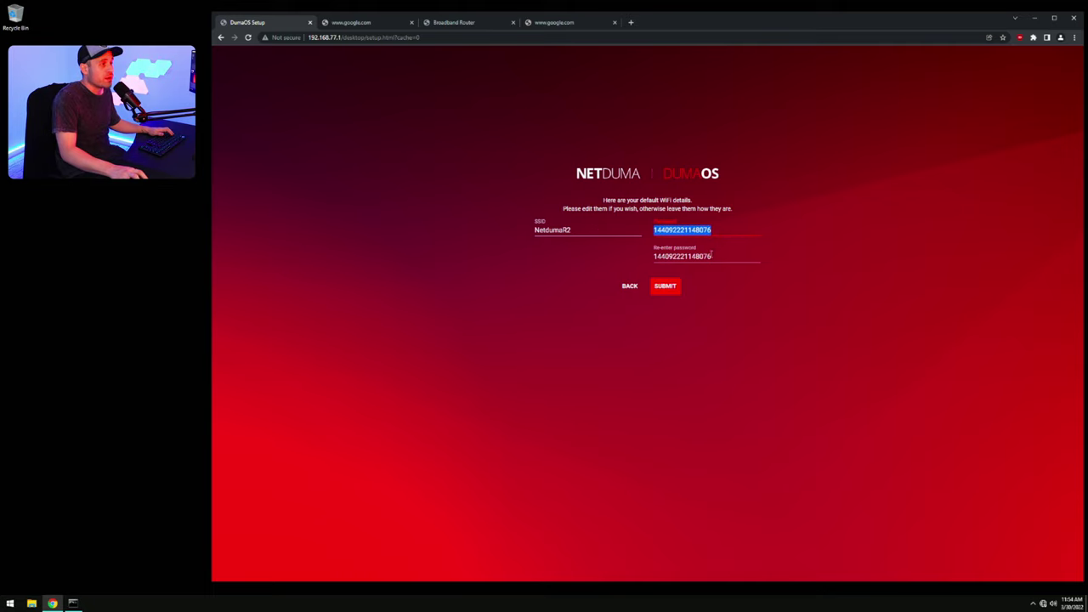
pyautogui.press('Tab')
pyautogui.doubleClick(596, 229)
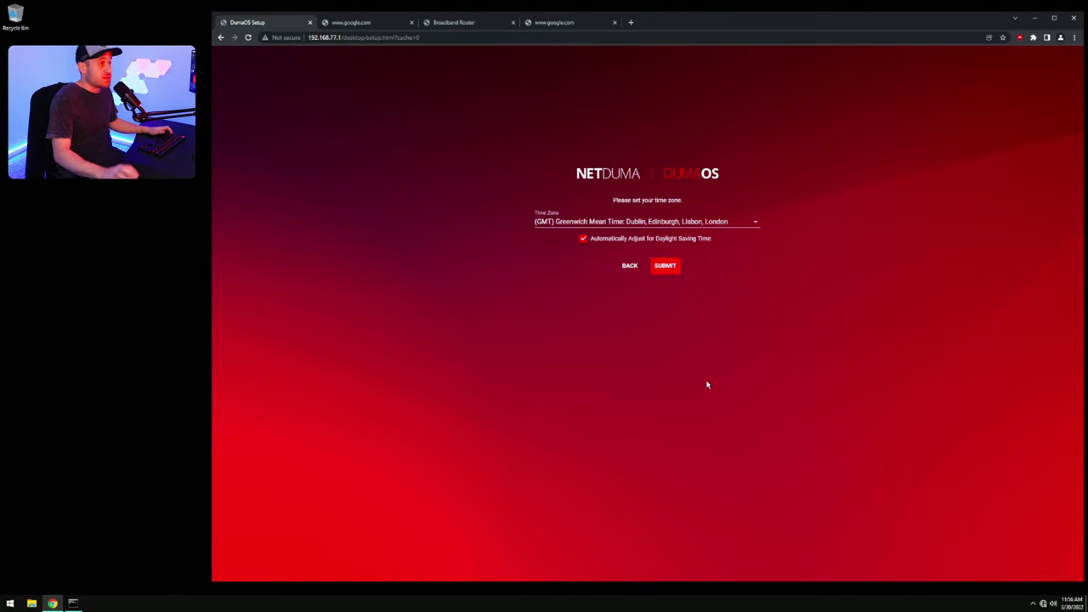
# Step: Set time zone (GMT+10:00) Brisbane, Canberra, Melbourne, Sydney, decline data sharing, and finish setup
pyautogui.click(755, 223)
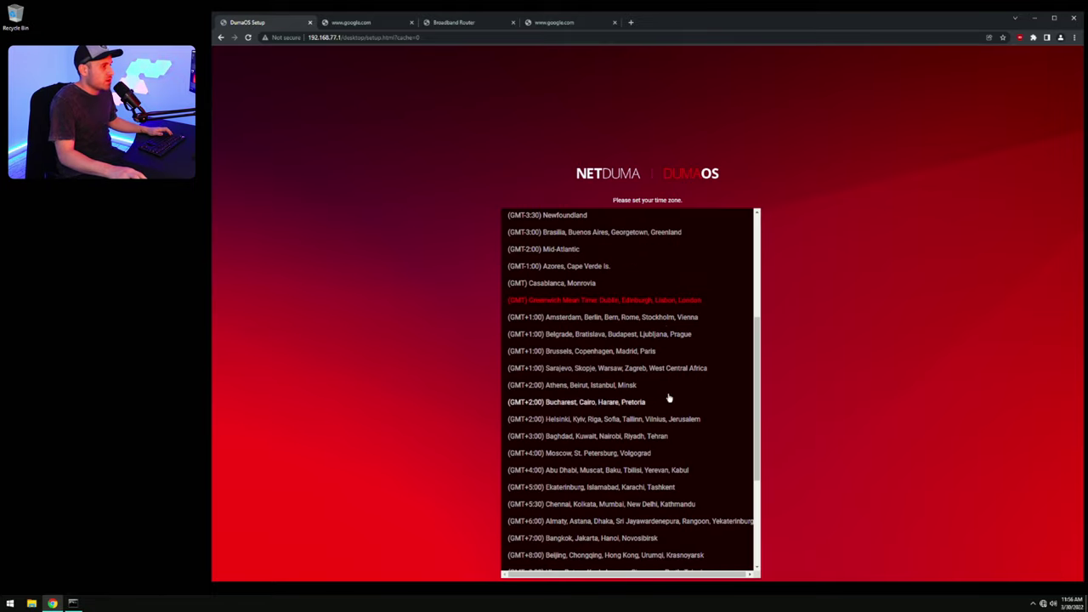
pyautogui.scroll(-3, 668, 396)
pyautogui.click(617, 497)
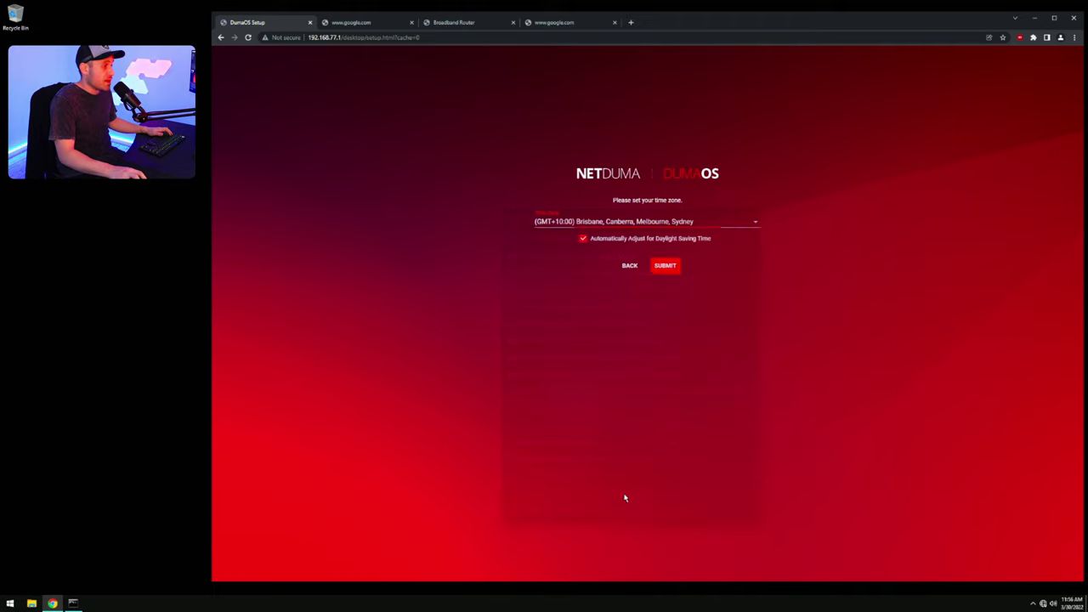
pyautogui.click(670, 267)
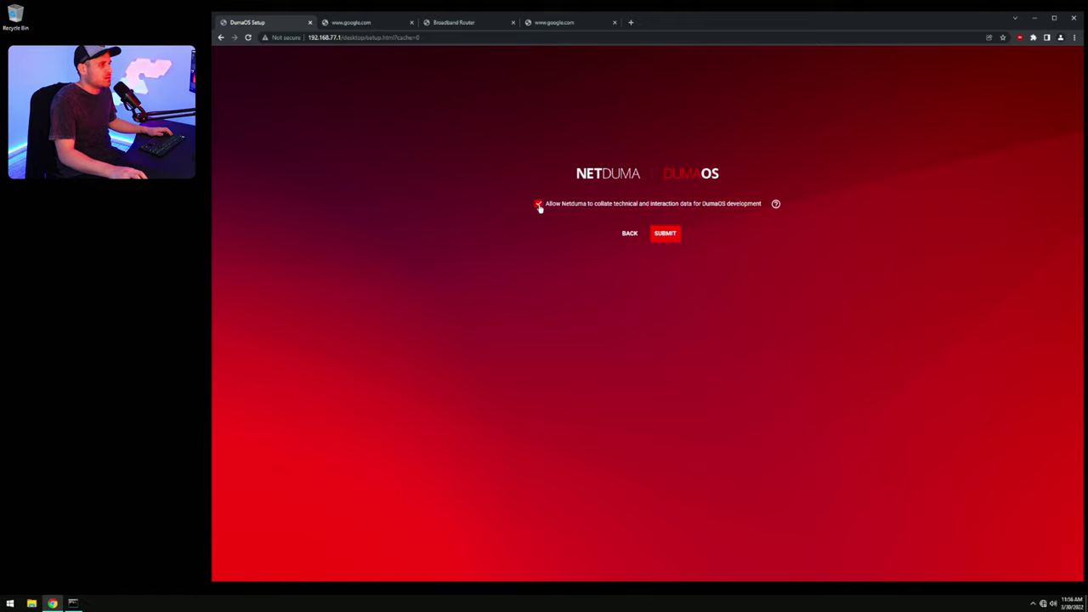
pyautogui.click(538, 204)
pyautogui.click(674, 235)
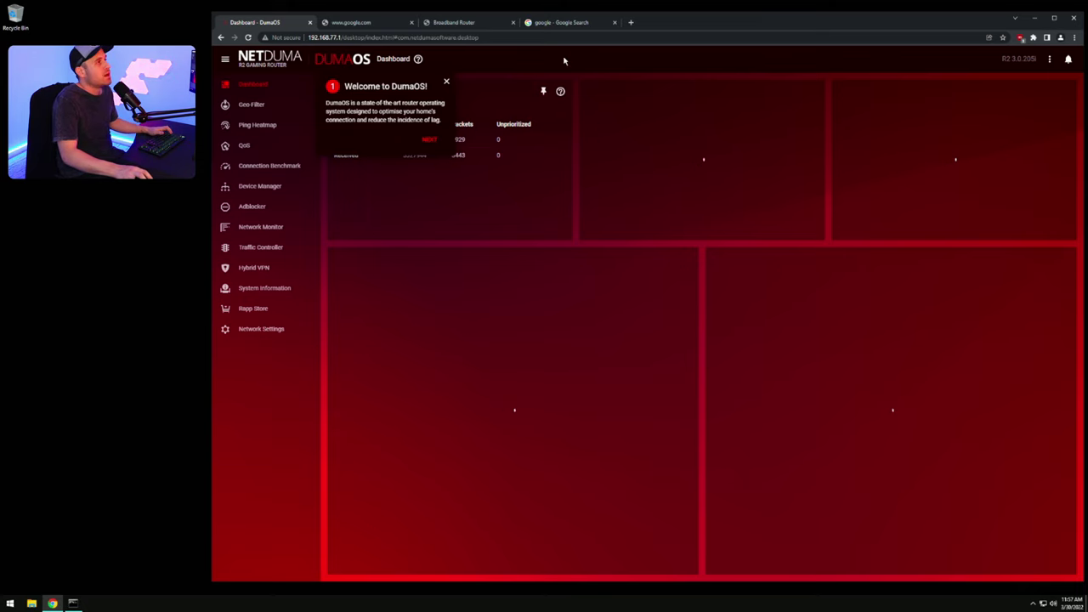
# Step: Search Google for 'speed test' and run its internet speed test
pyautogui.click(550, 23)
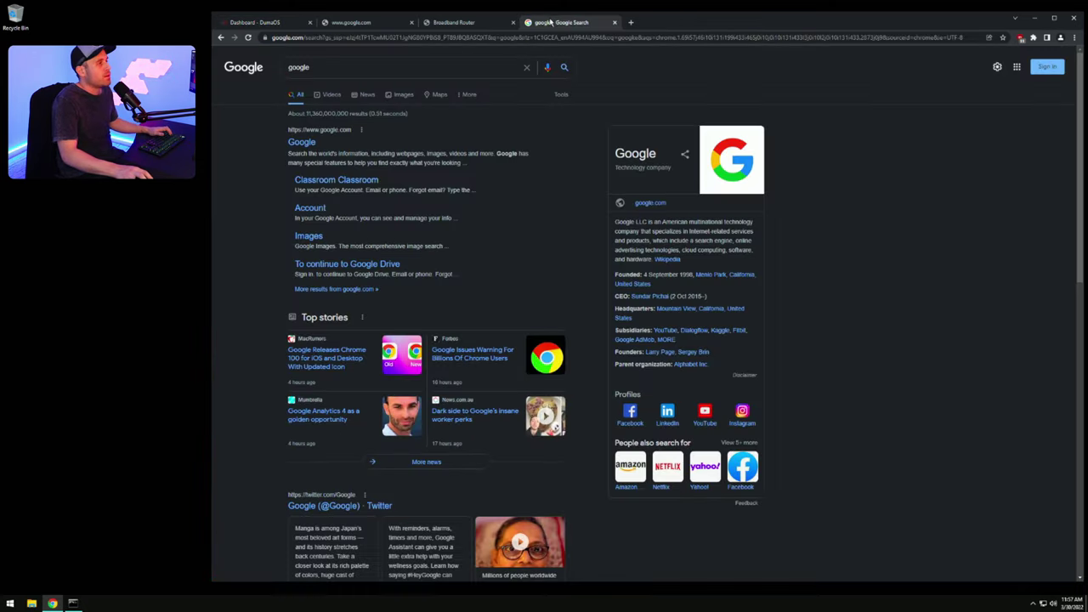
pyautogui.doubleClick(331, 68)
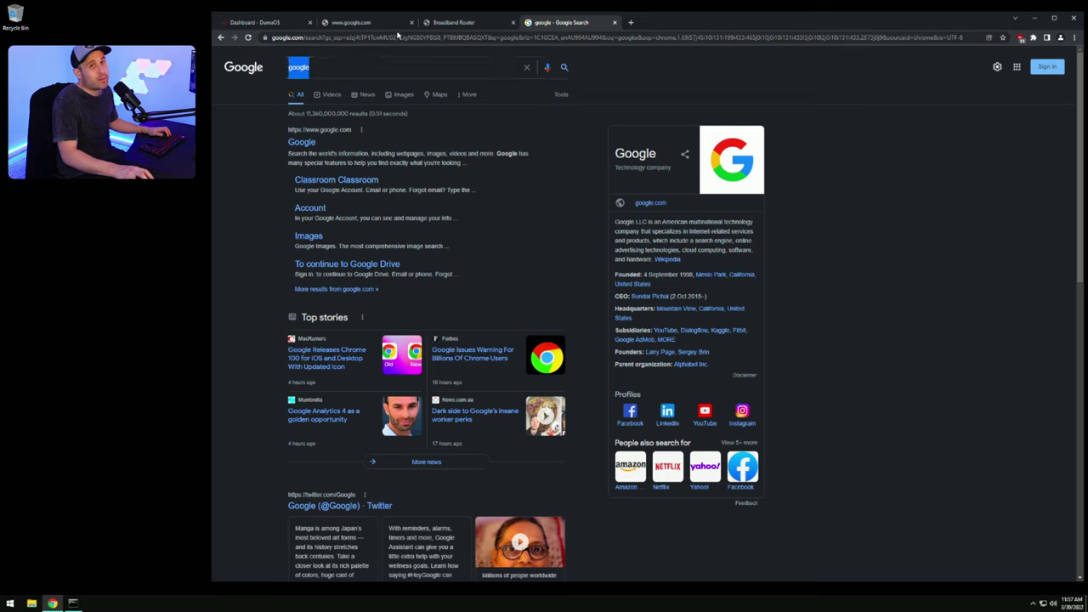
pyautogui.write('speed test')
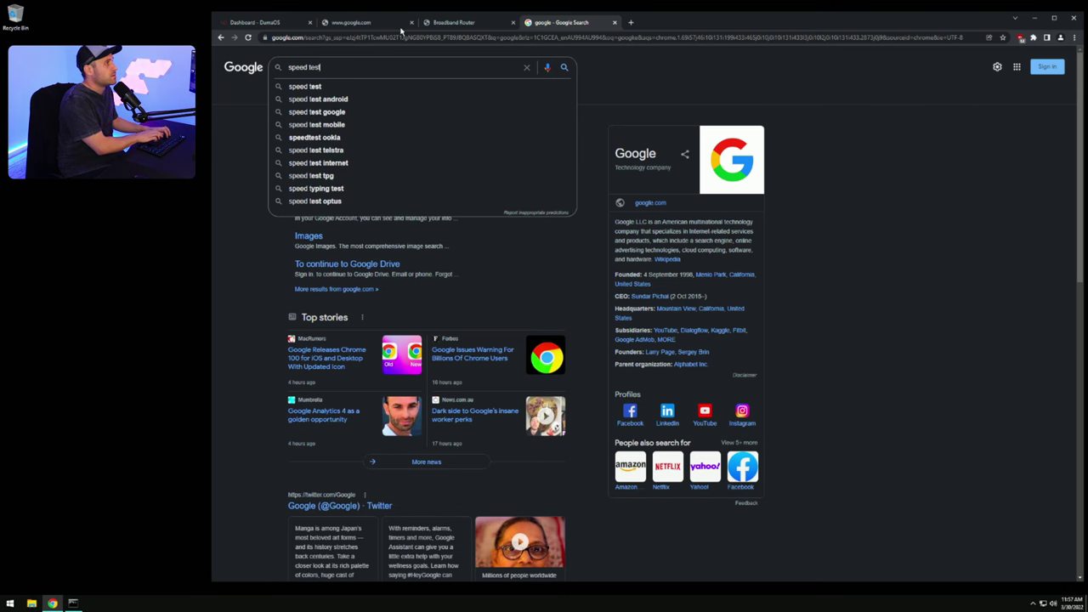
pyautogui.press('Return')
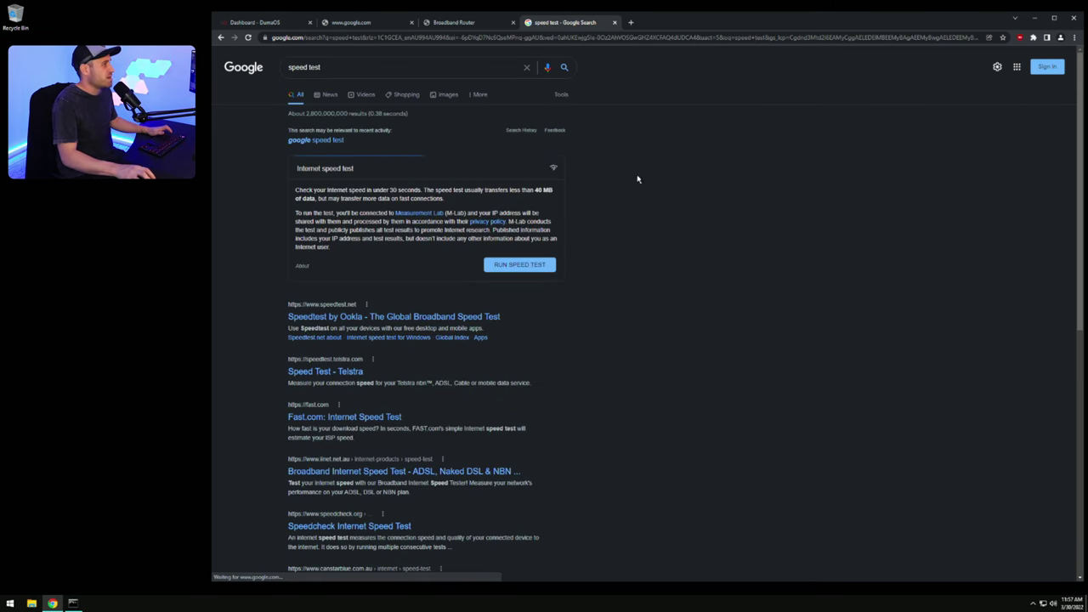
pyautogui.click(533, 266)
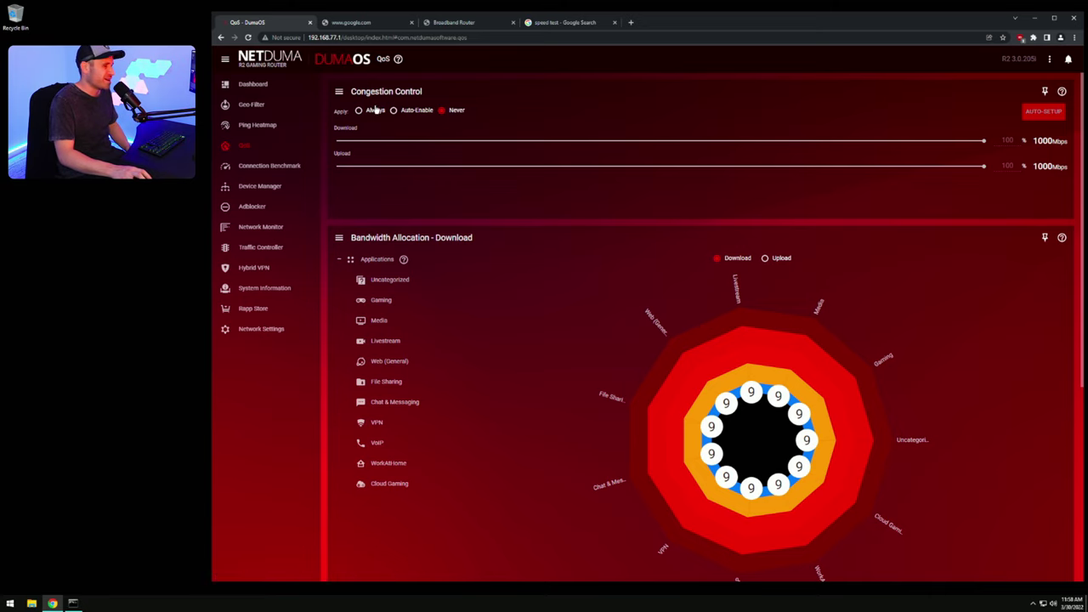
pyautogui.click(561, 24)
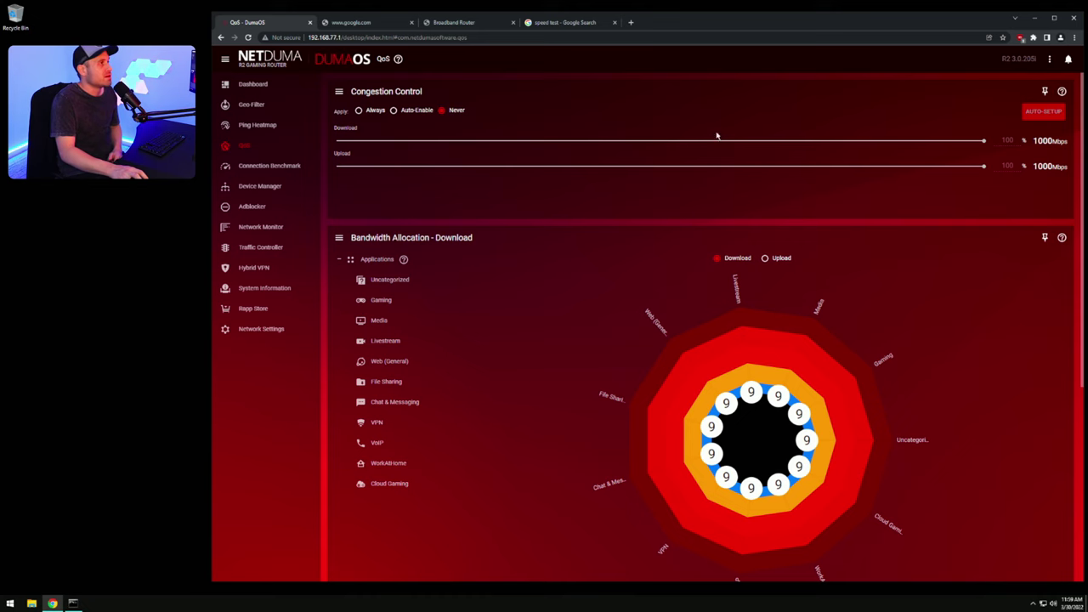
pyautogui.click(587, 26)
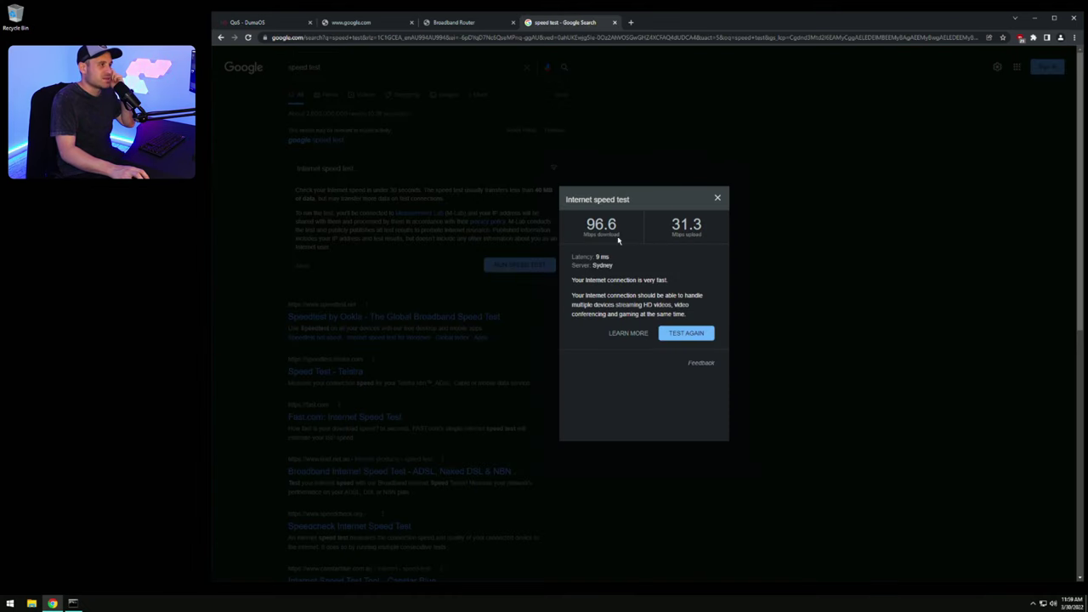
pyautogui.doubleClick(680, 225)
pyautogui.click(255, 22)
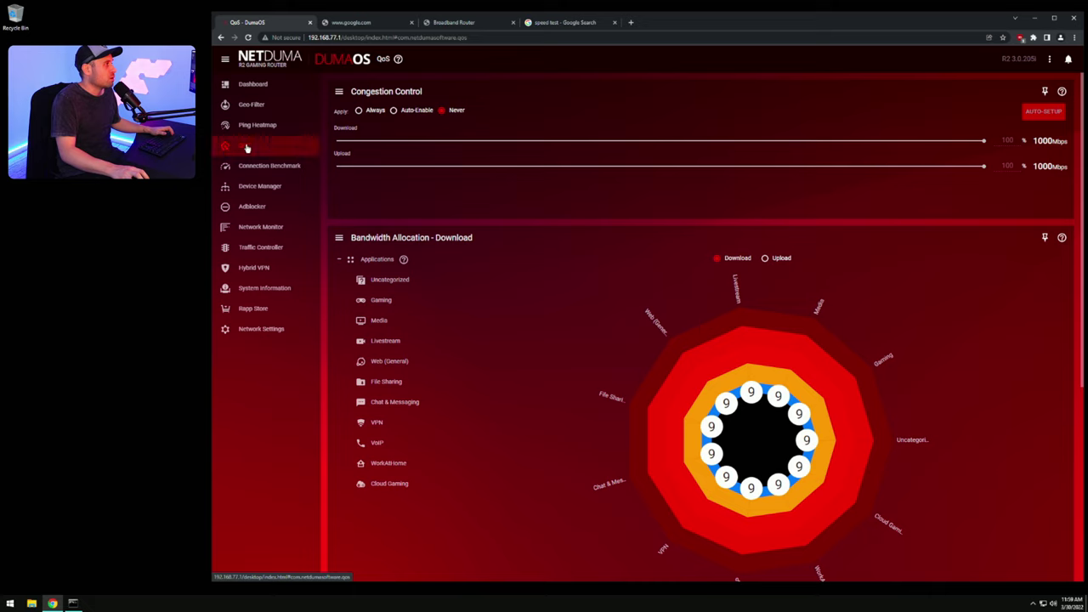
# Step: In Set Bandwidth Speeds, change 1000 Mbps to 92 Mbps download and 28 Mbps upload, then save
pyautogui.click(340, 95)
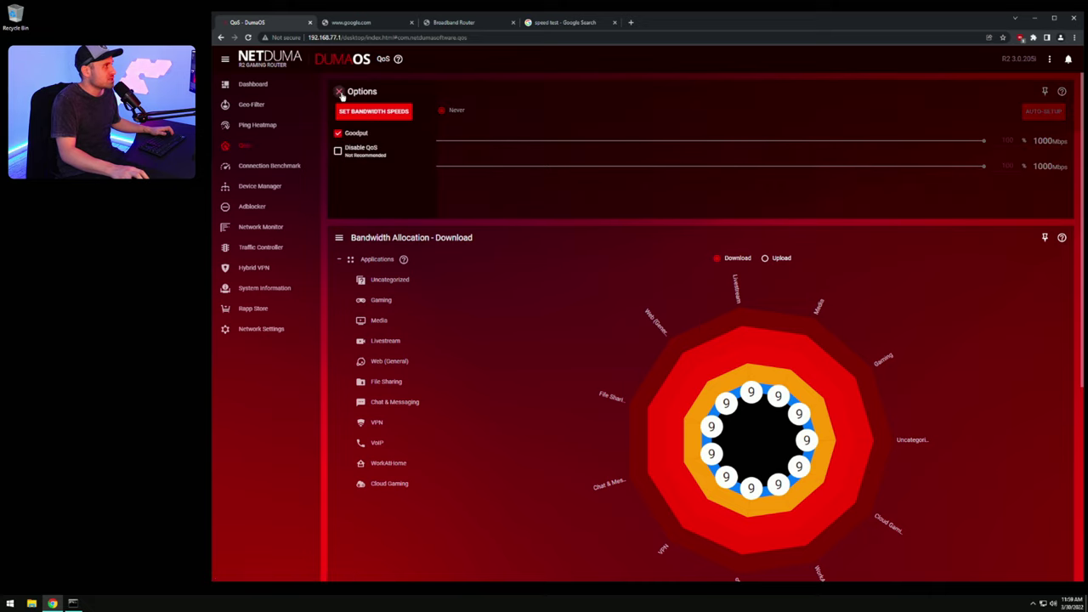
pyautogui.click(378, 111)
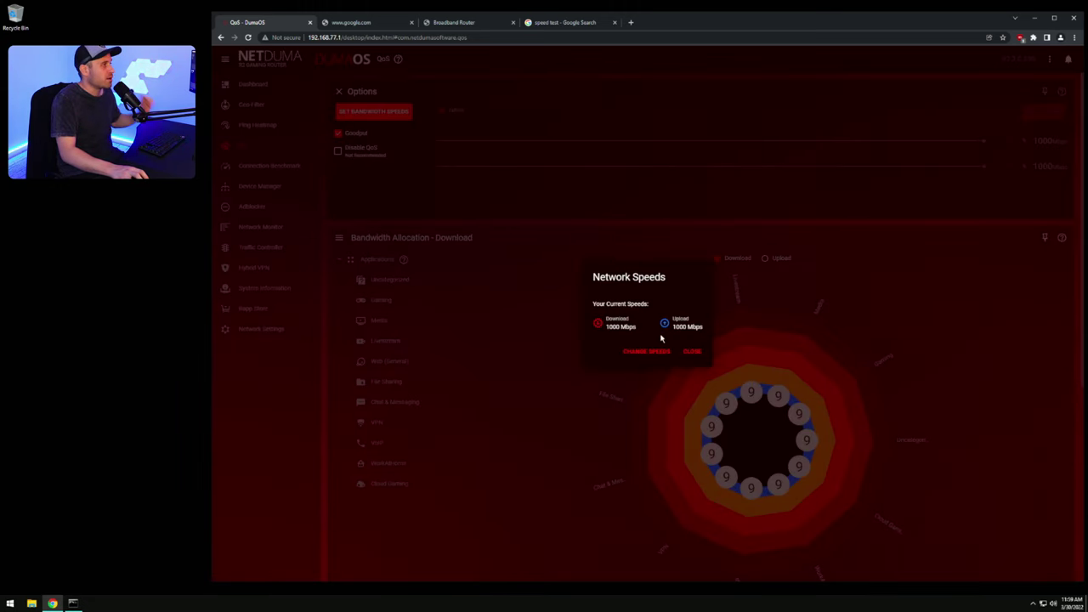
pyautogui.click(647, 352)
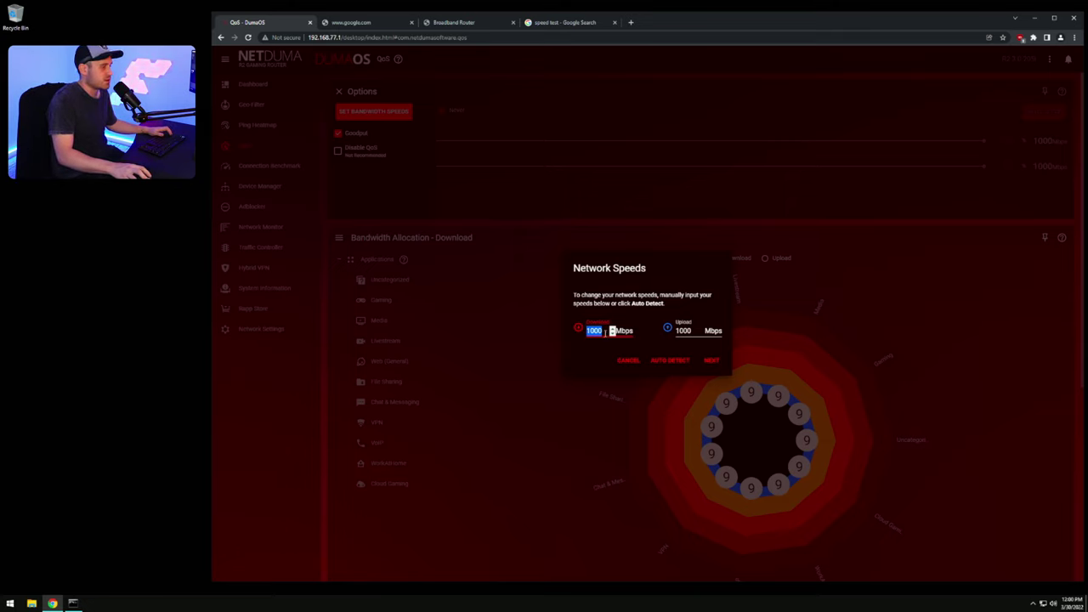
pyautogui.write('92')
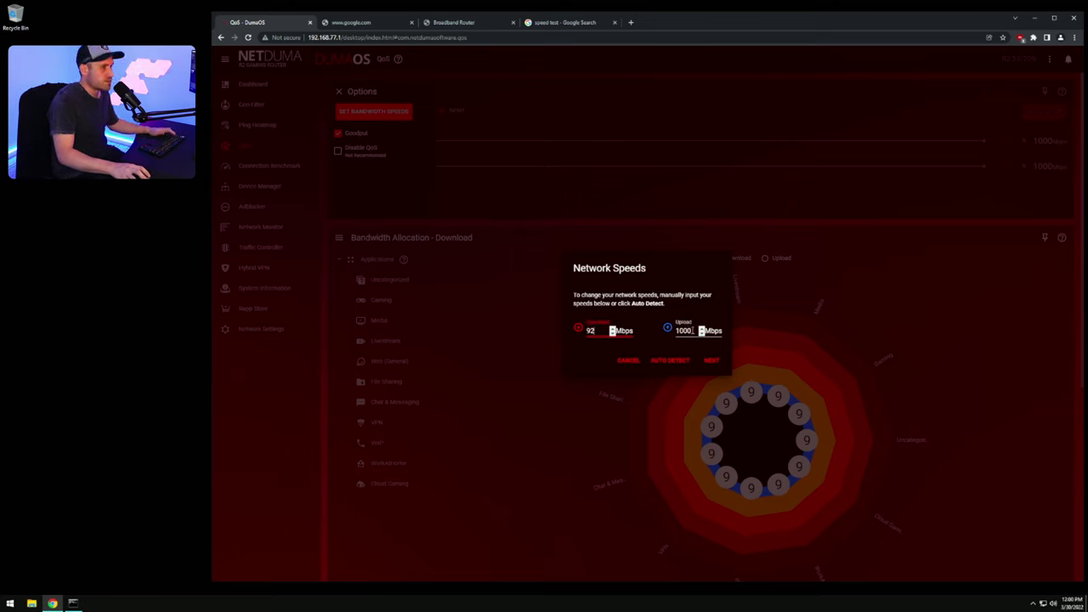
pyautogui.moveTo(697, 330); pyautogui.dragTo(674, 328)
pyautogui.write('2')
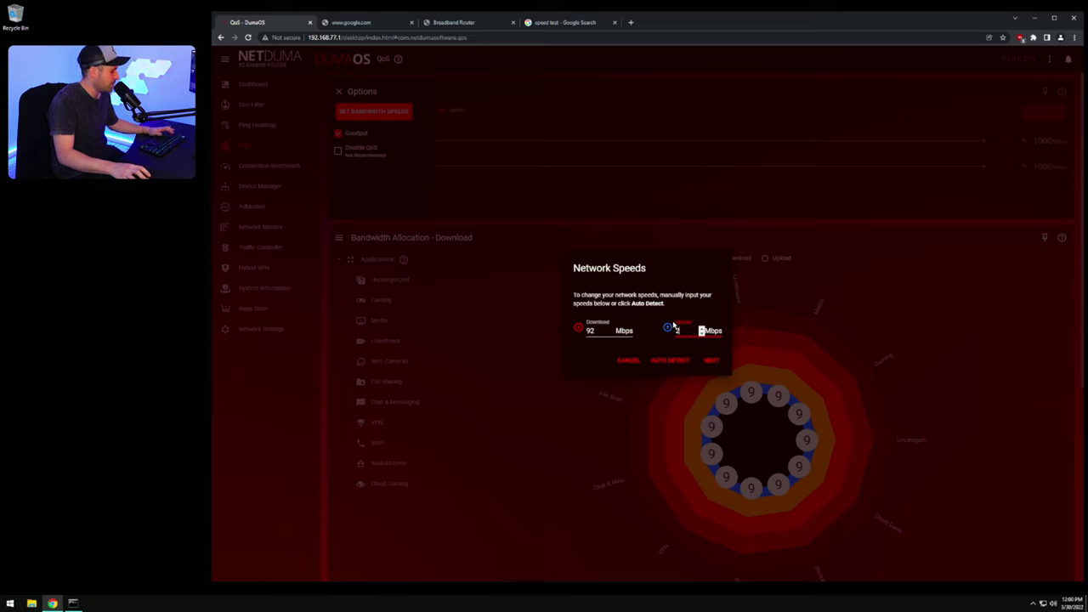
pyautogui.write('8')
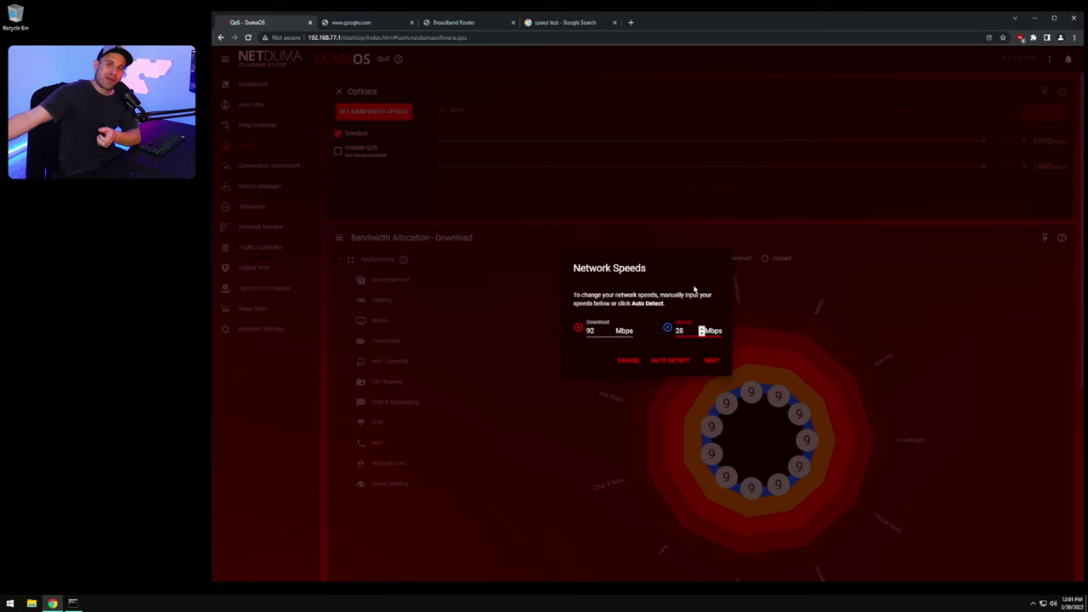
pyautogui.hotkey('ctrl', 'a')
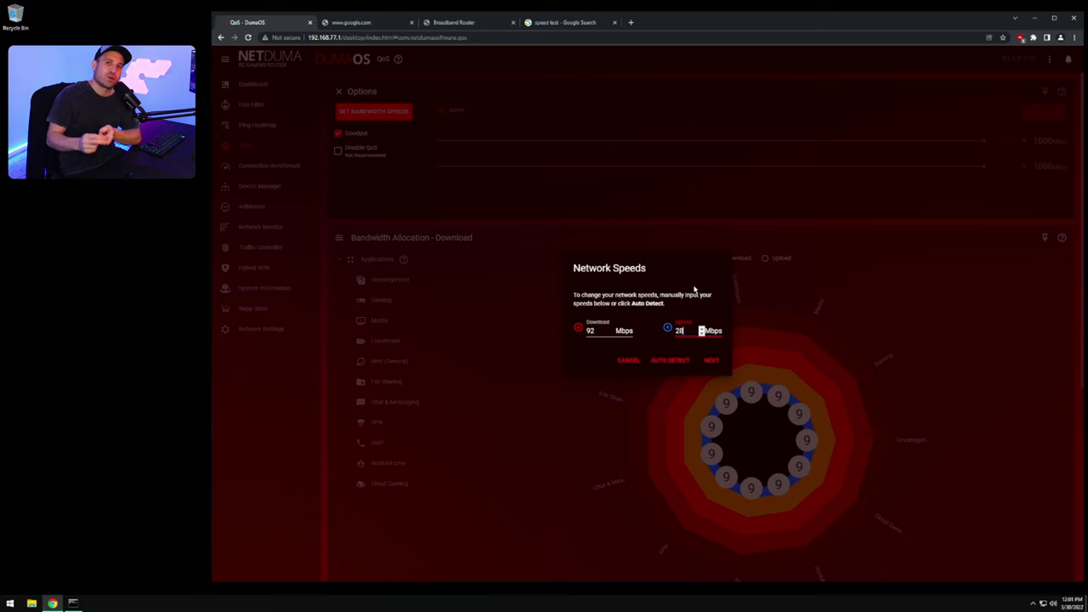
pyautogui.hotkey('ctrl', 'a')
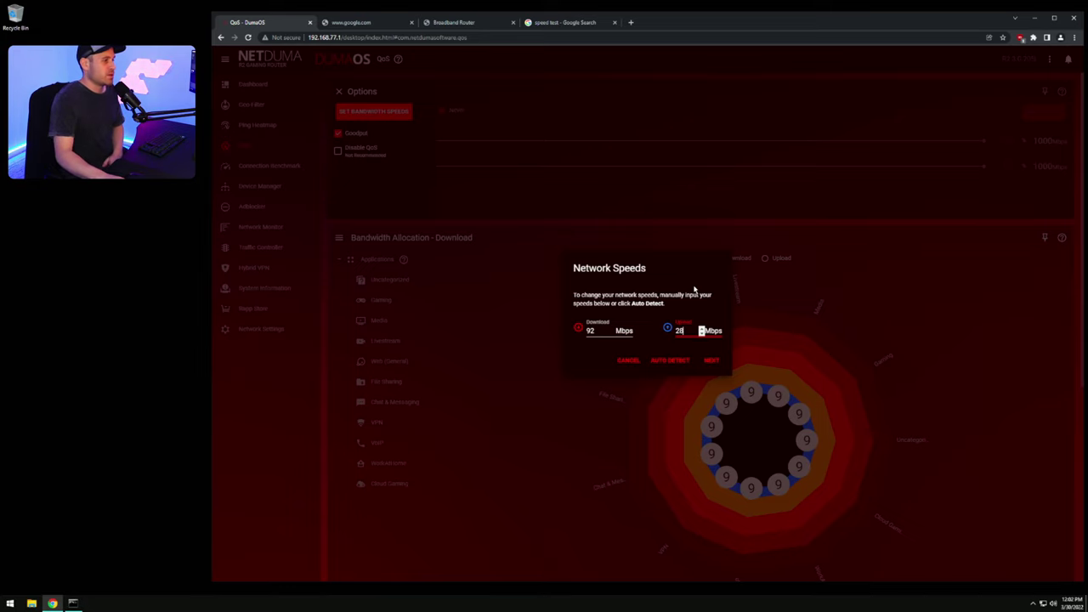
pyautogui.click(712, 361)
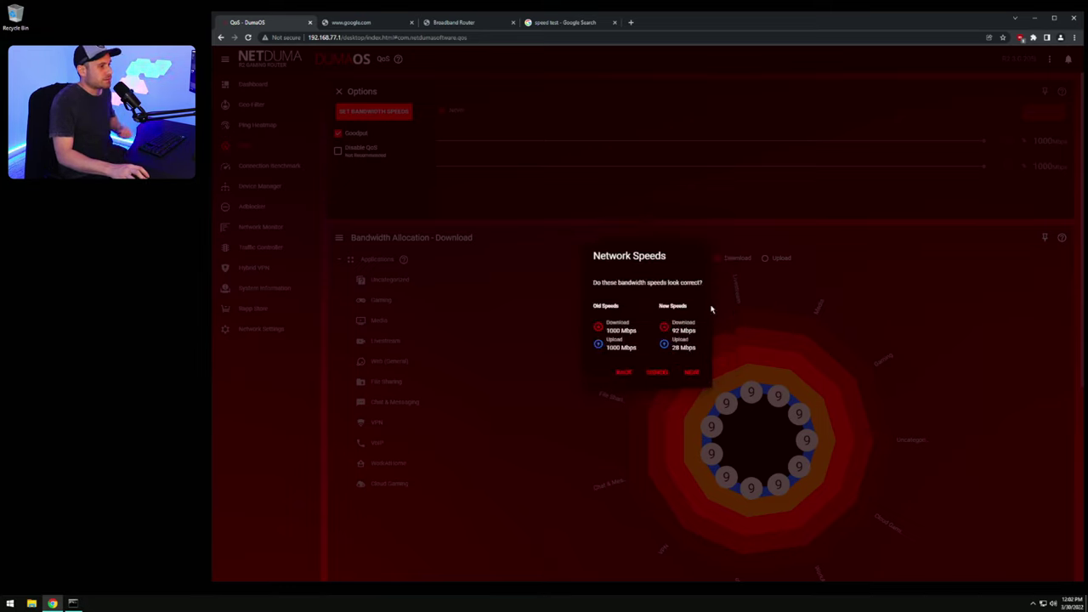
pyautogui.click(692, 372)
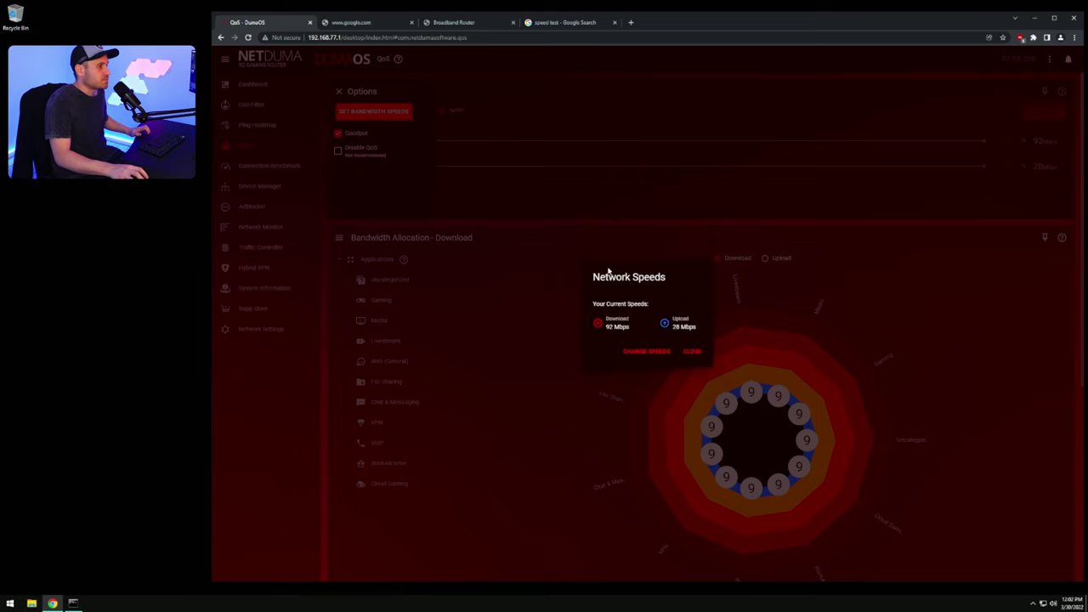
pyautogui.click(693, 351)
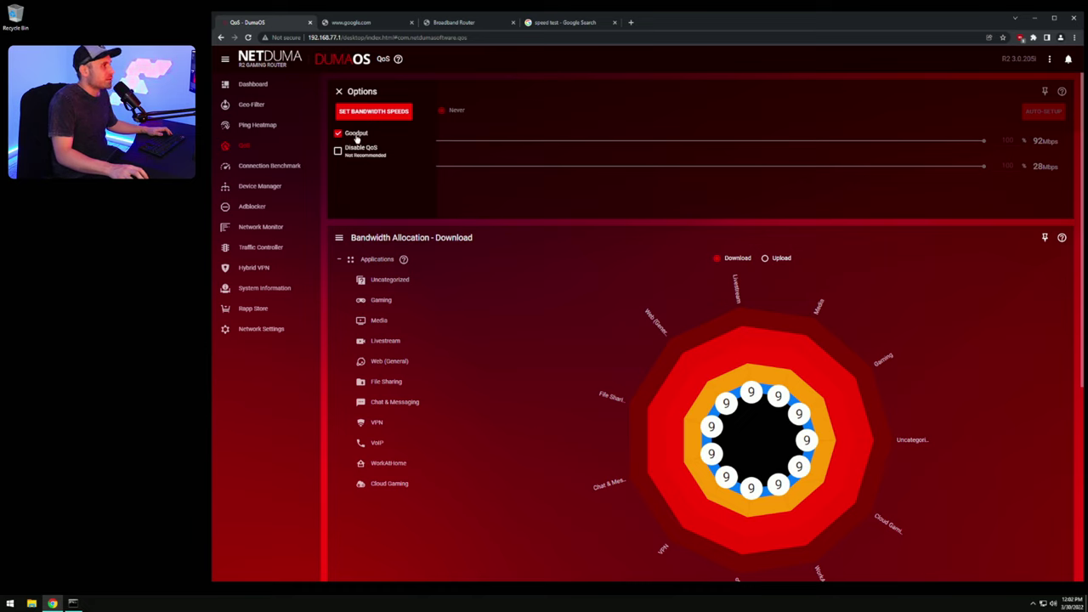
# Step: Switch Congestion Control to Auto-Enable and view the upload and download allocation charts
pyautogui.click(507, 190)
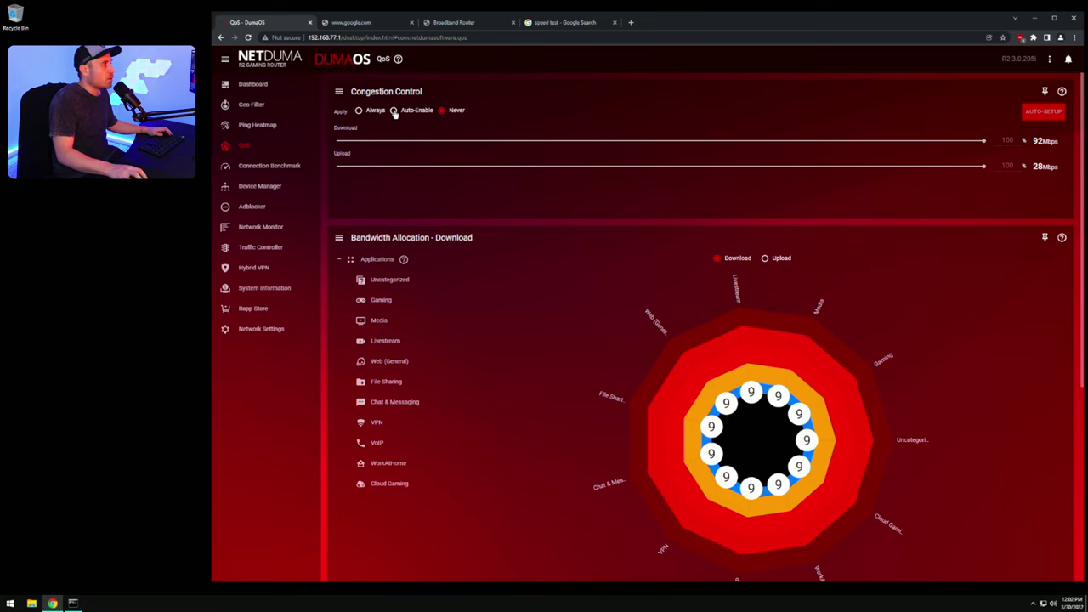
pyautogui.click(394, 111)
pyautogui.click(798, 378)
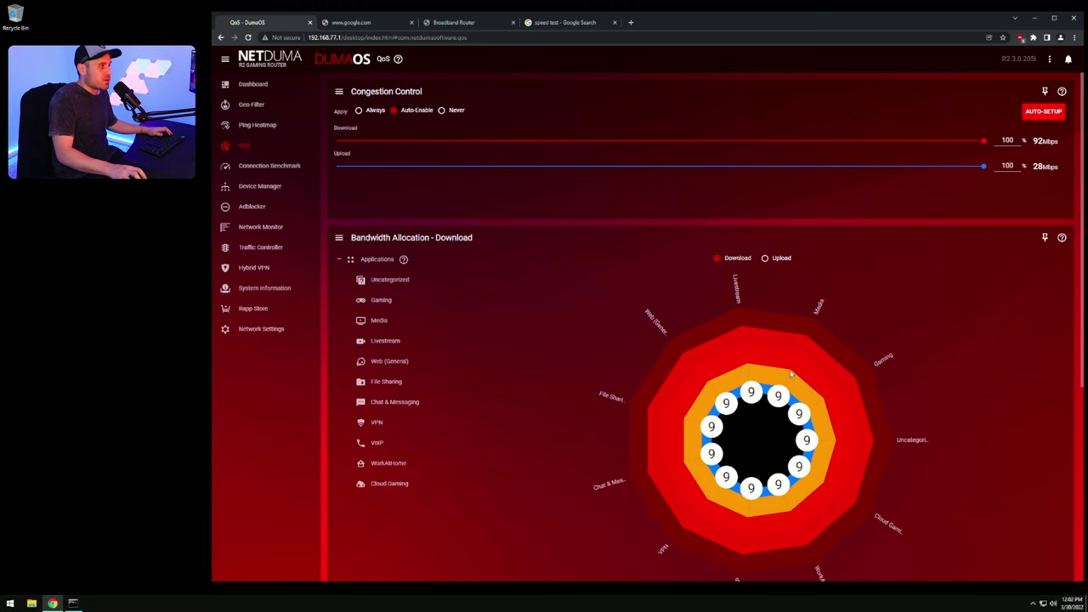
pyautogui.scroll(-1, 748, 272)
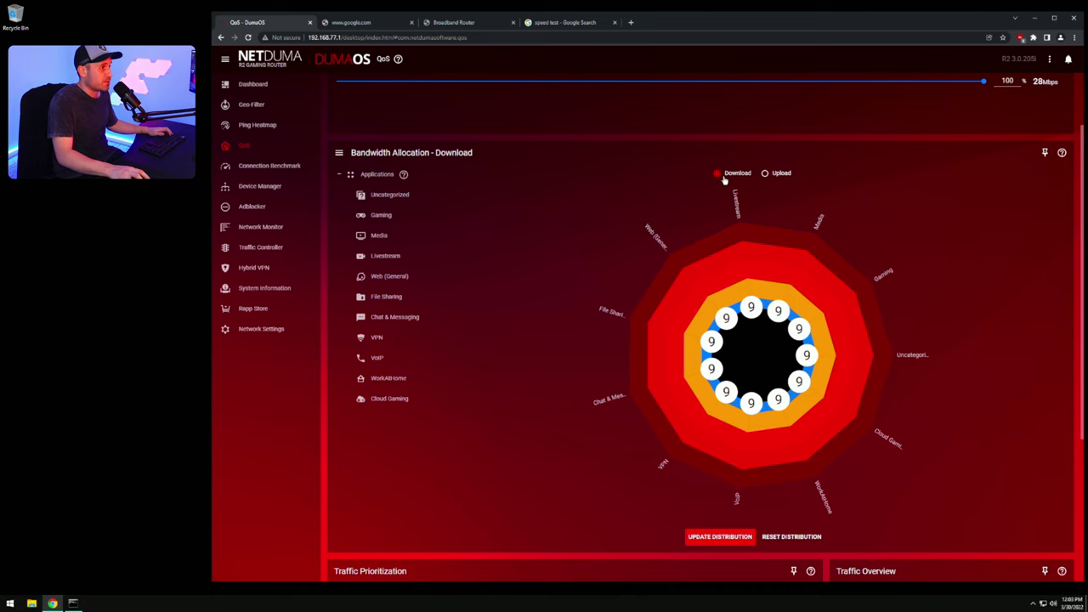
pyautogui.click(764, 173)
pyautogui.click(717, 173)
pyautogui.scroll(1, 740, 292)
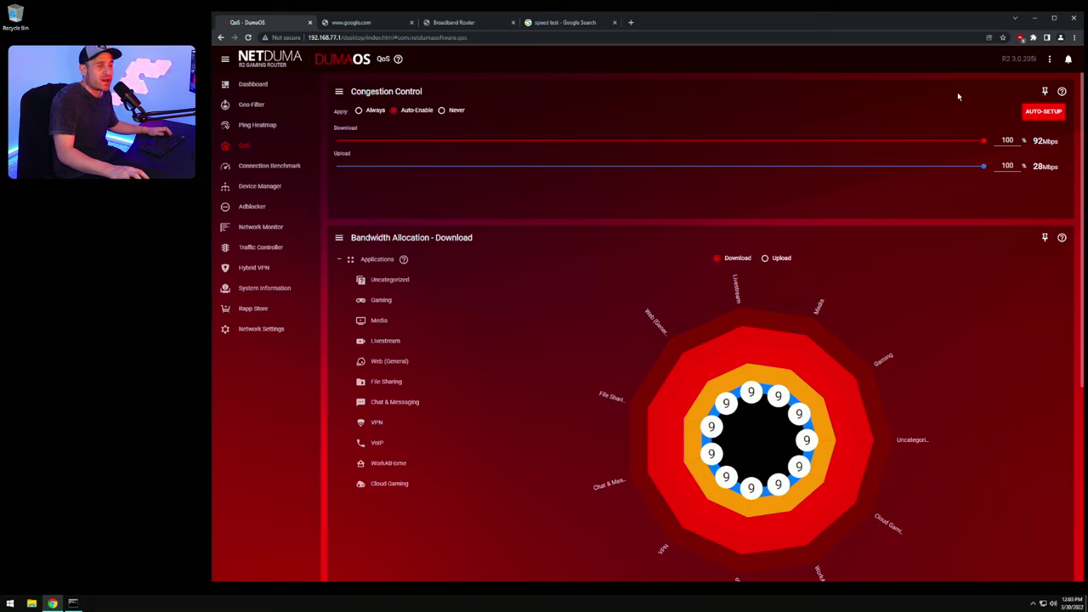
# Step: Cap the congestion control download at 90% (82.8 Mbps)
pyautogui.doubleClick(1009, 140)
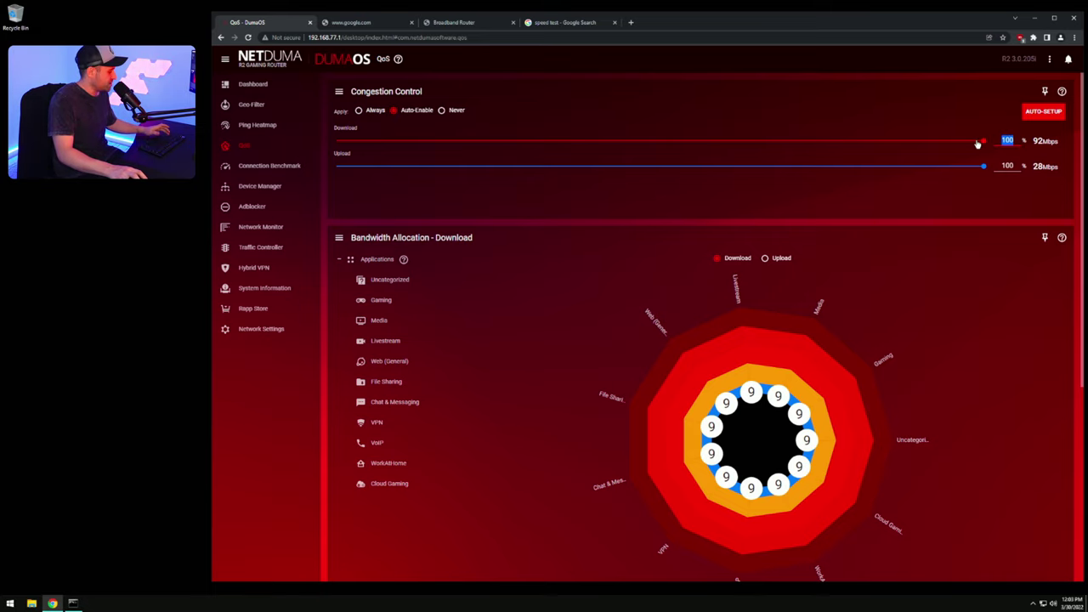
pyautogui.write('90')
pyautogui.click(1012, 167)
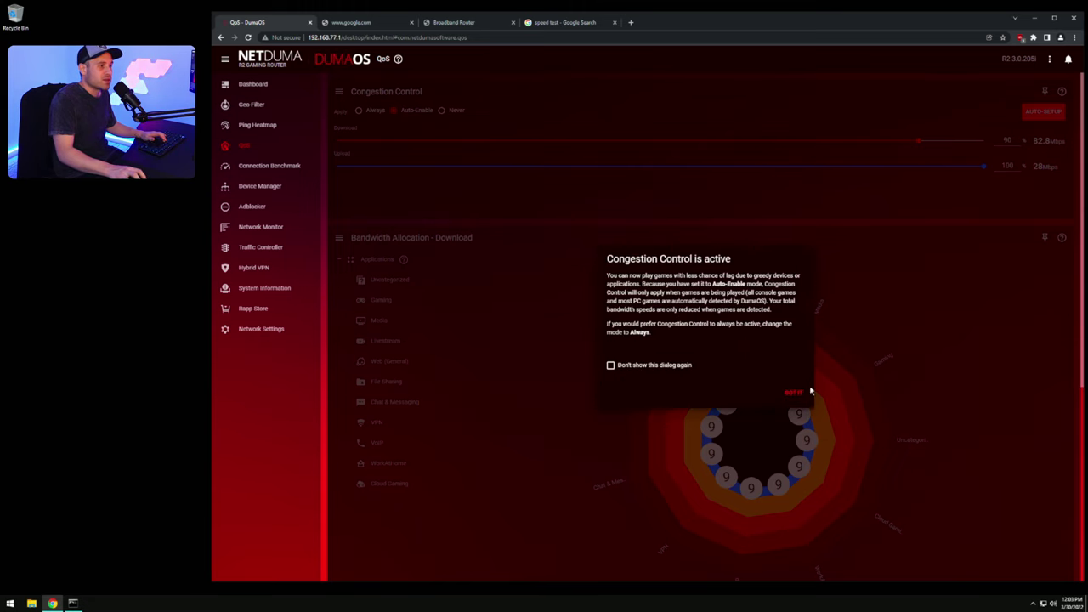
pyautogui.click(796, 396)
# Step: Cap the congestion control upload at 80% (22.4 Mbps)
pyautogui.doubleClick(1007, 166)
pyautogui.write('90')
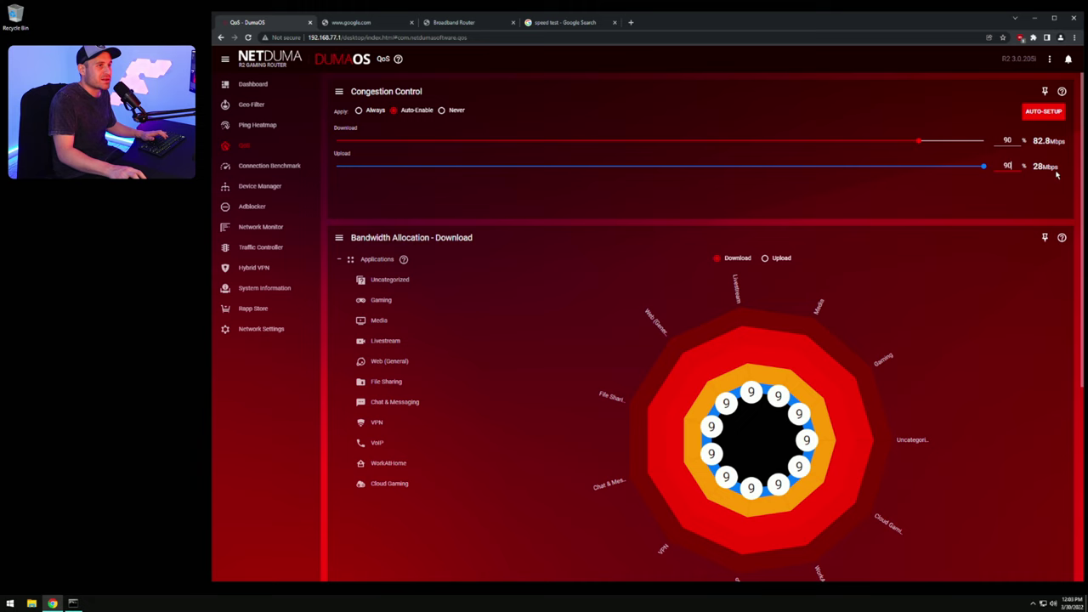
pyautogui.press('Return')
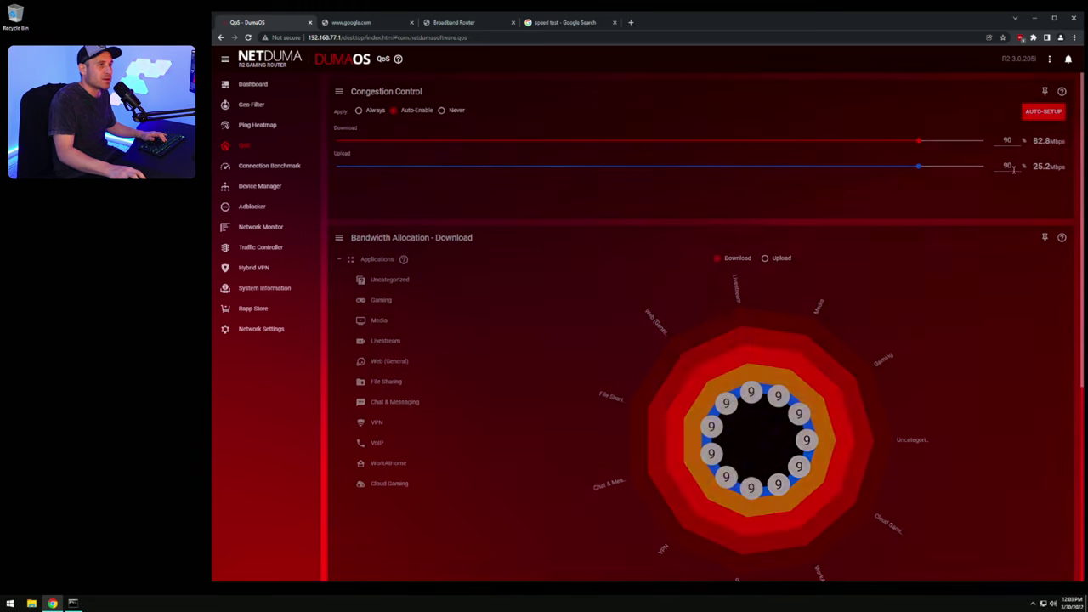
pyautogui.doubleClick(1007, 166)
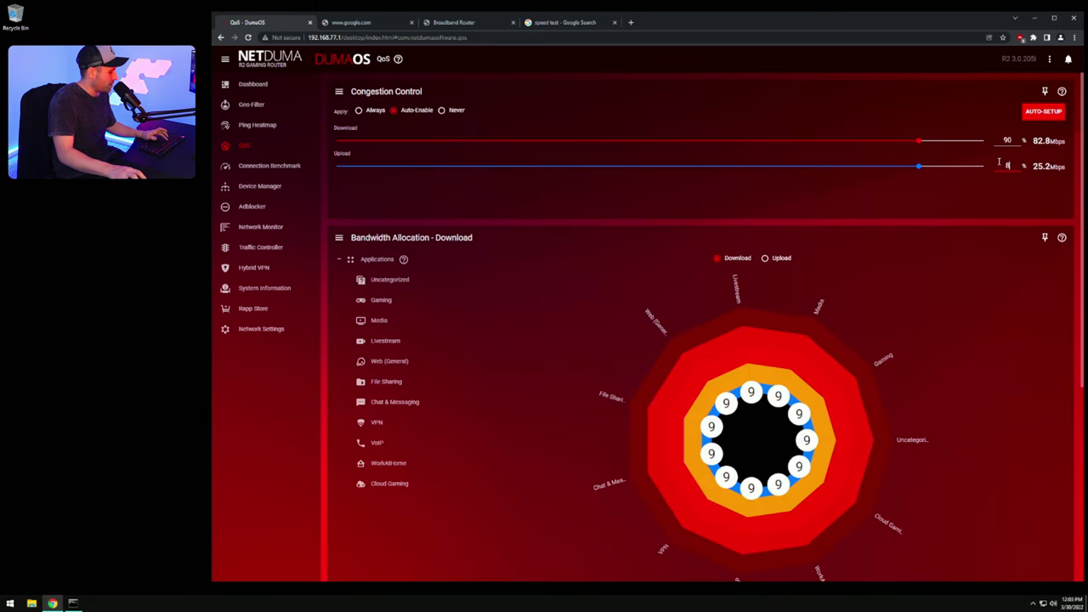
pyautogui.write('80')
pyautogui.press('Return')
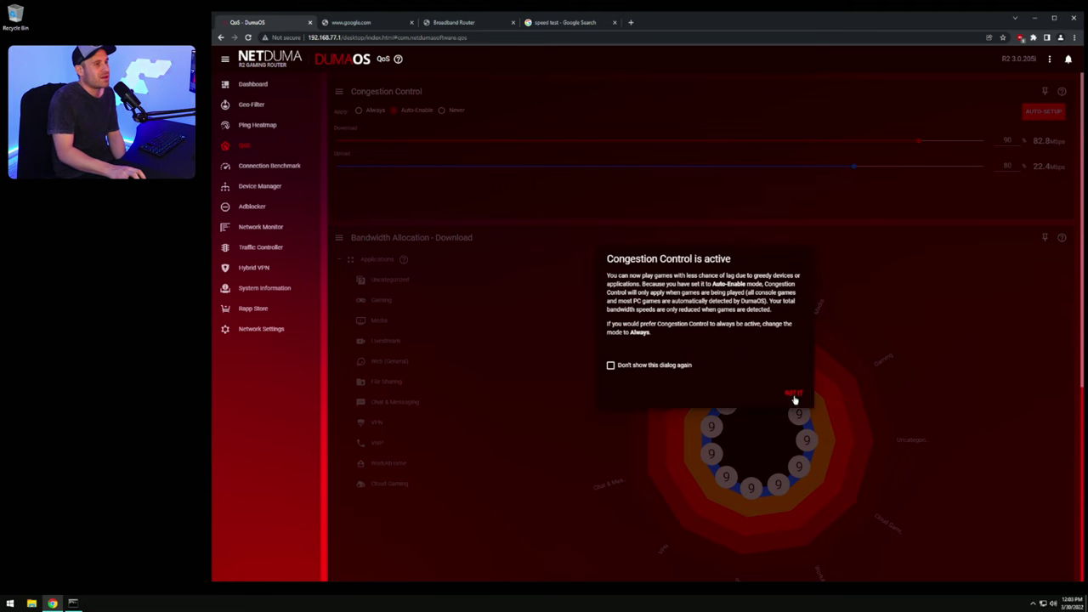
pyautogui.click(793, 394)
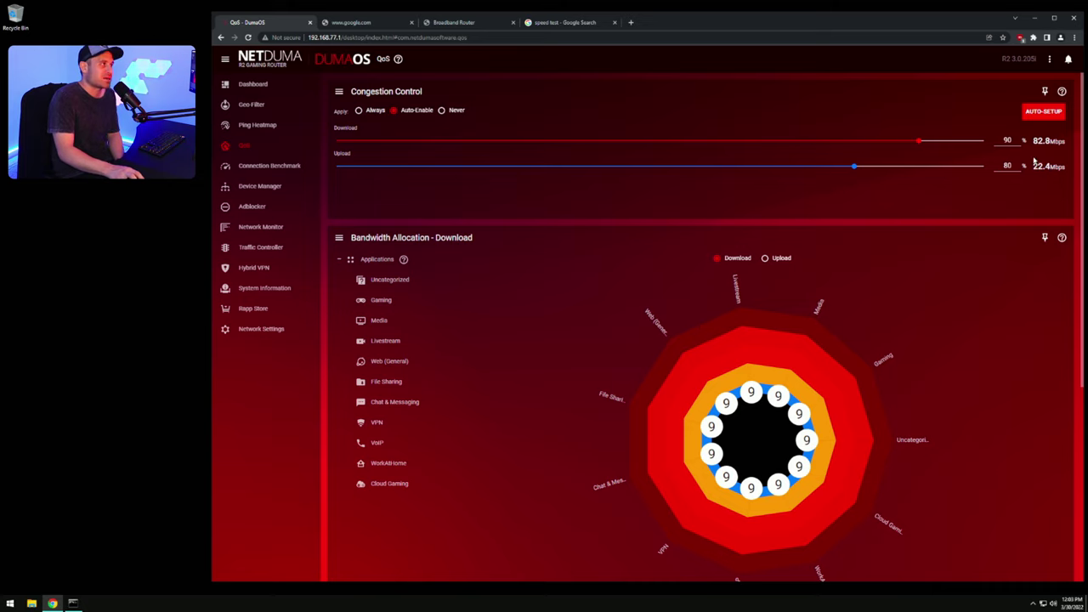
pyautogui.scroll(-1, 961, 247)
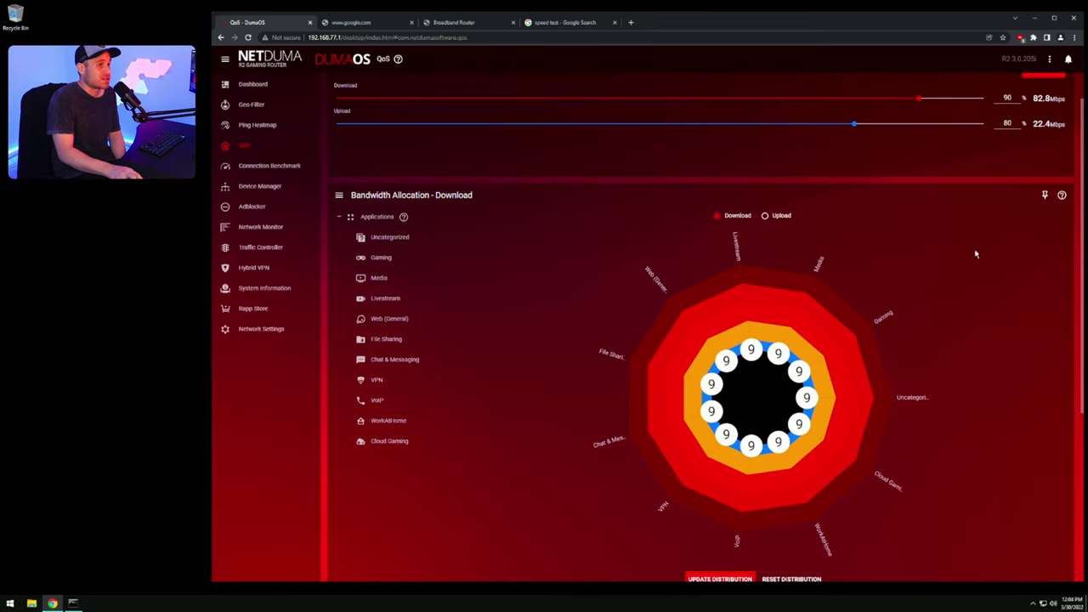
pyautogui.scroll(1, 976, 254)
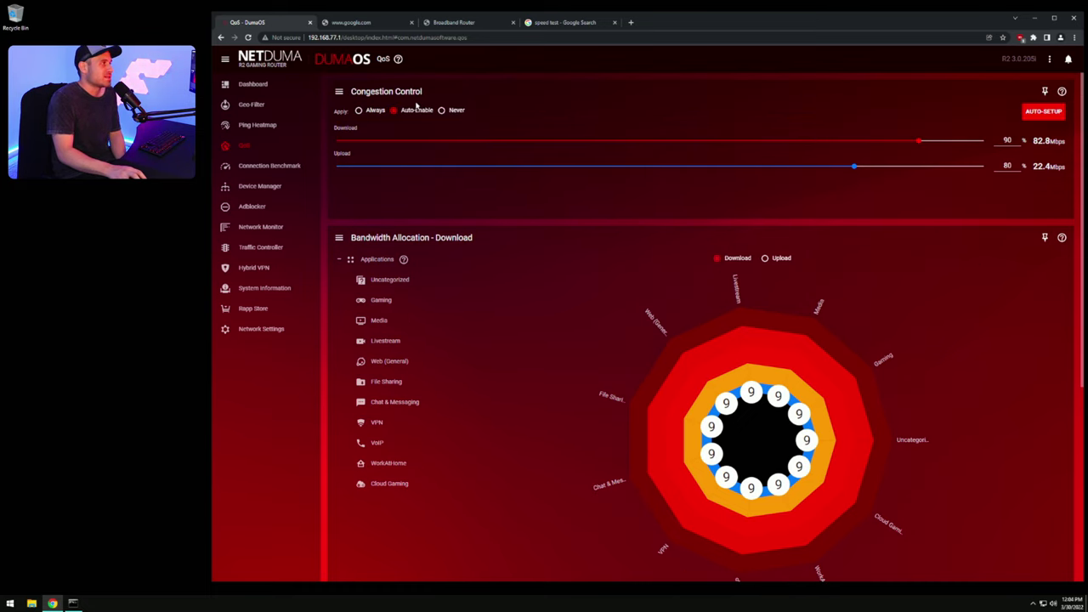
# Step: Try Congestion Control on Always, check the speed test result, then return it to Auto-Enable
pyautogui.click(359, 112)
pyautogui.click(793, 393)
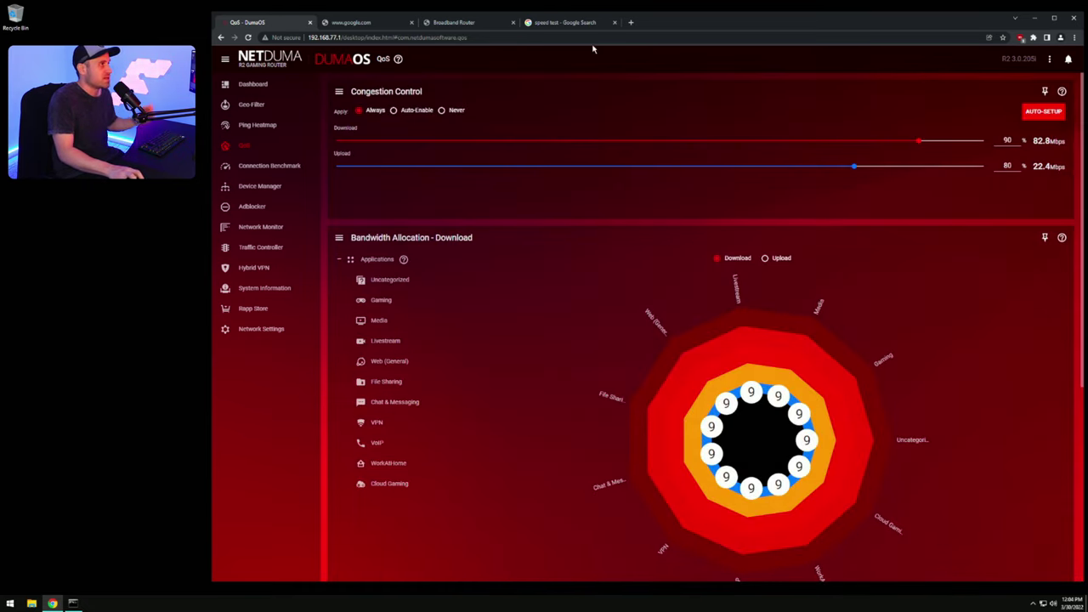
pyautogui.click(567, 23)
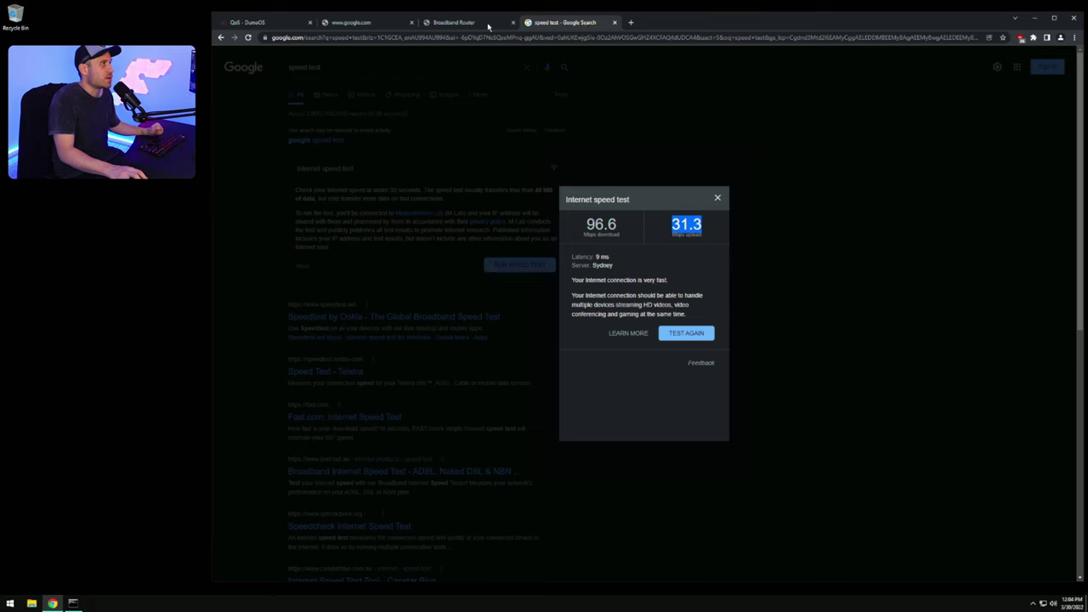
pyautogui.click(251, 24)
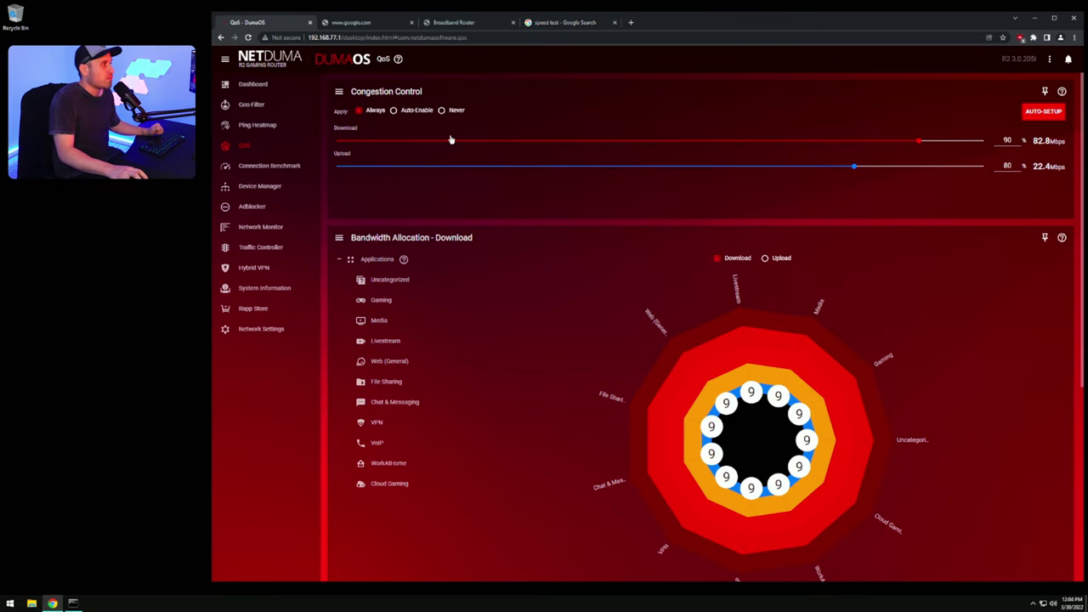
pyautogui.click(394, 111)
pyautogui.click(793, 395)
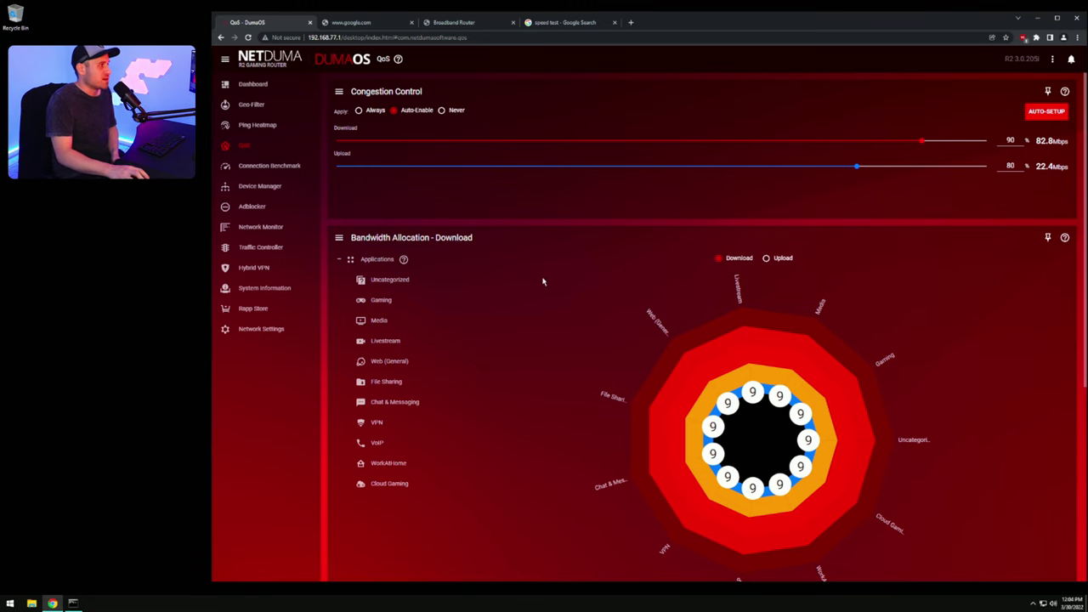
pyautogui.scroll(-1, 440, 209)
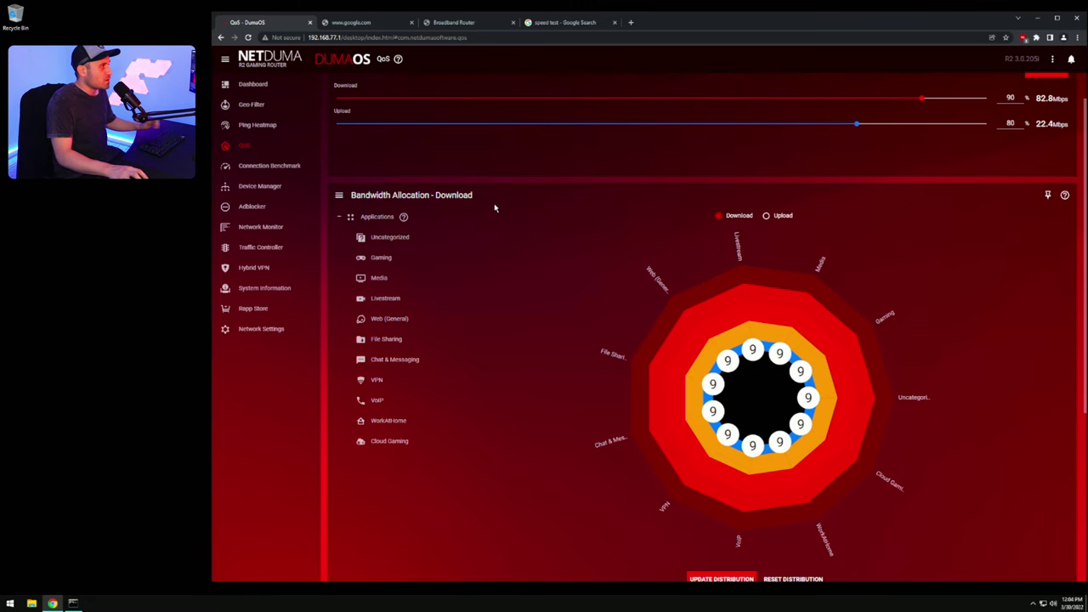
pyautogui.scroll(-1, 505, 233)
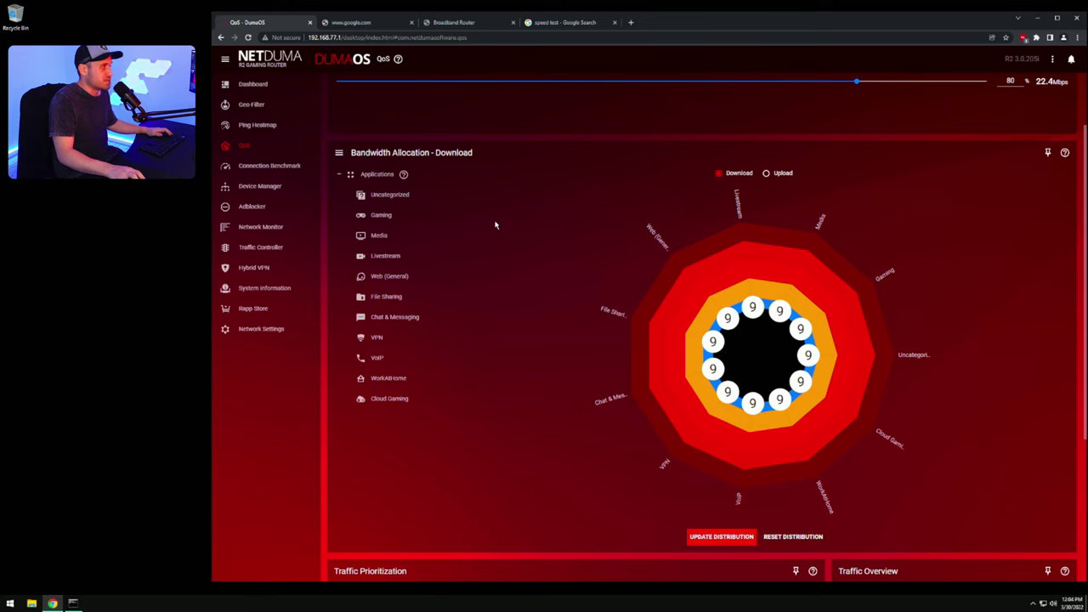
# Step: In Device Manager, rename ROG_Phone3 to MY PHONE and Galaxy-A8-2018 to KIDS PHONE
pyautogui.click(259, 186)
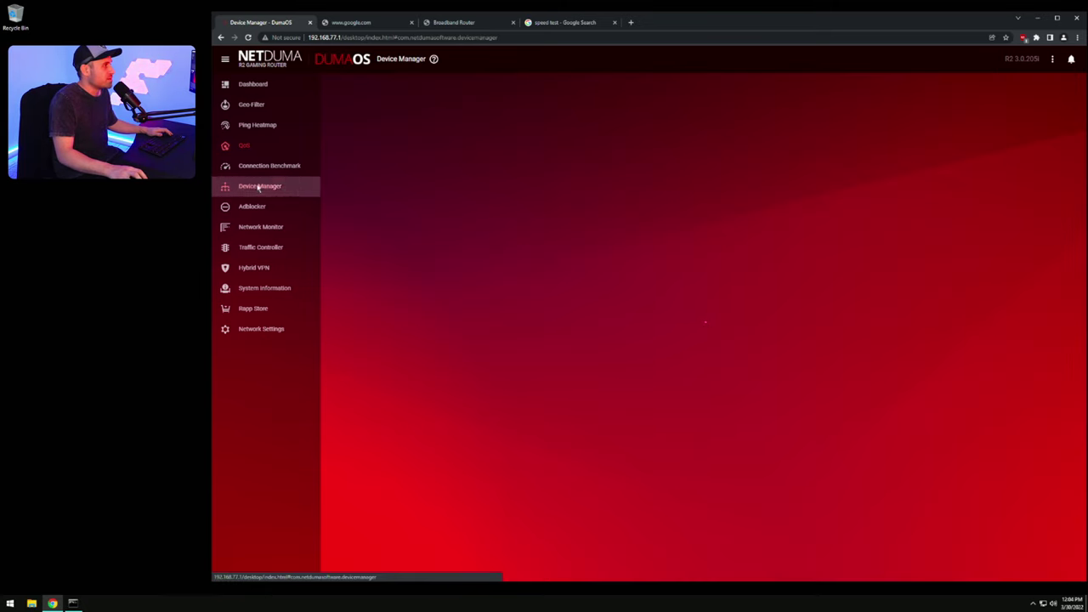
pyautogui.click(836, 379)
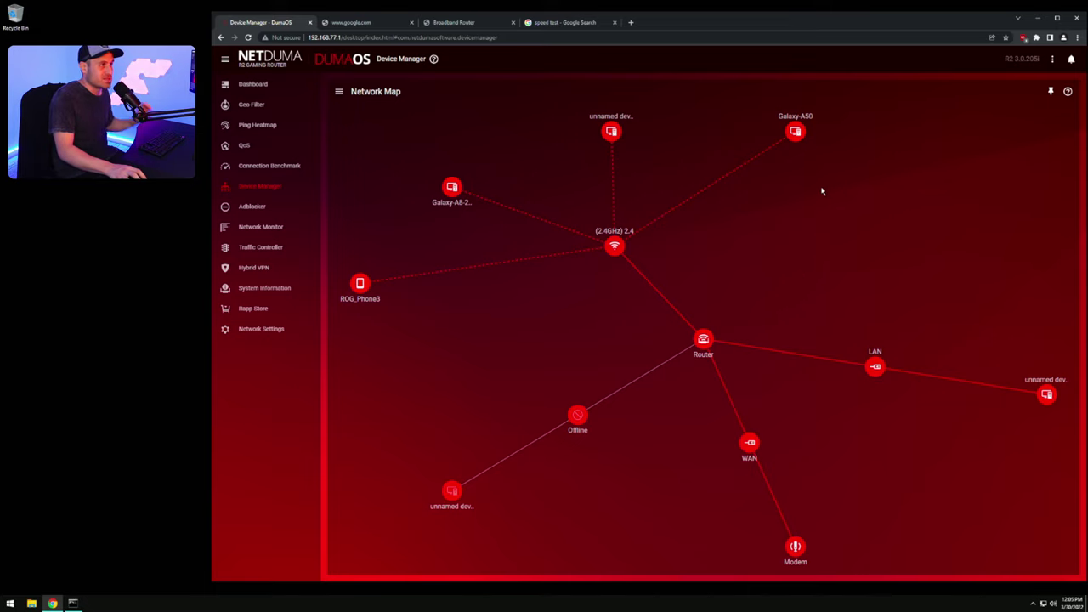
pyautogui.click(360, 283)
pyautogui.doubleClick(693, 266)
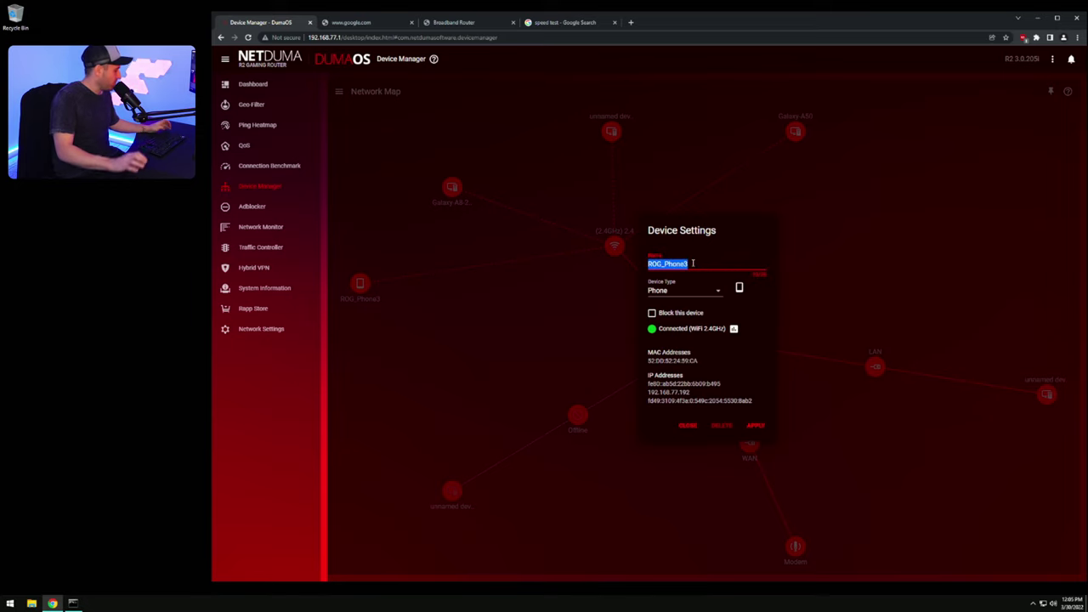
pyautogui.write('MY PHONE')
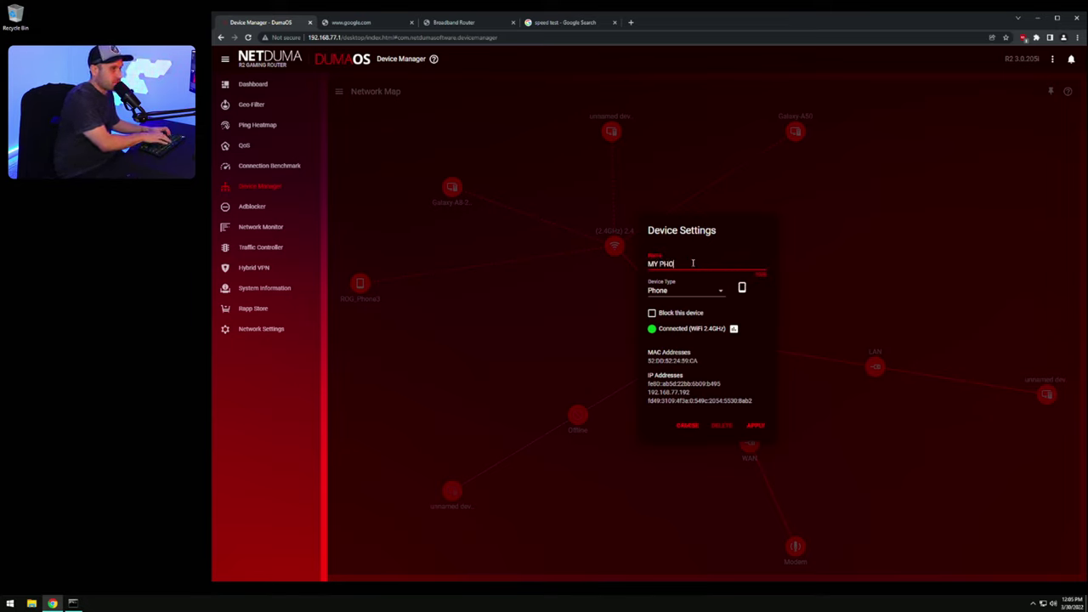
pyautogui.click(753, 427)
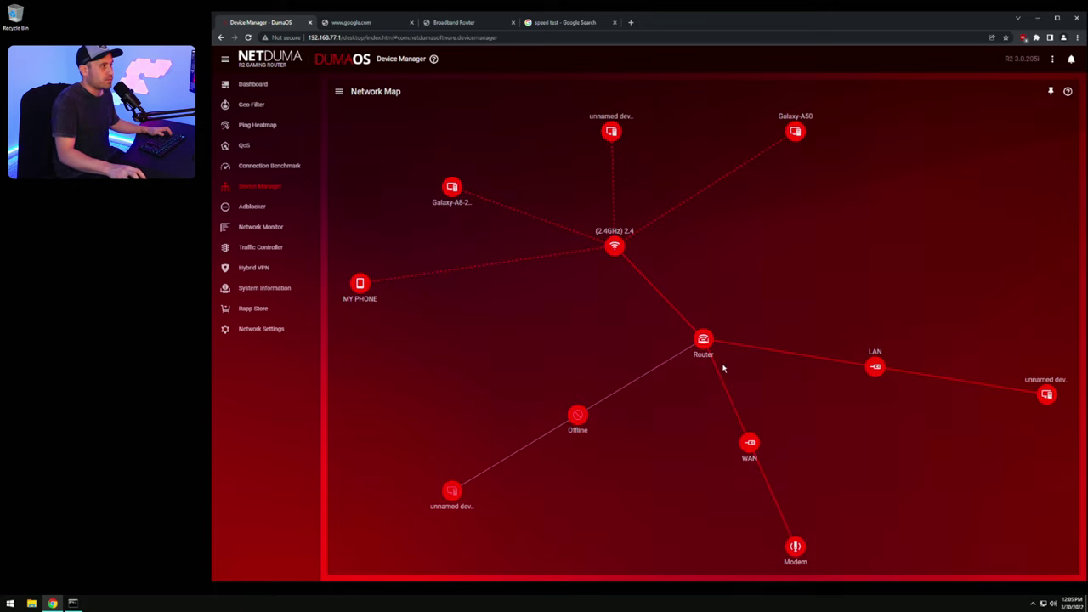
pyautogui.click(456, 193)
pyautogui.doubleClick(693, 264)
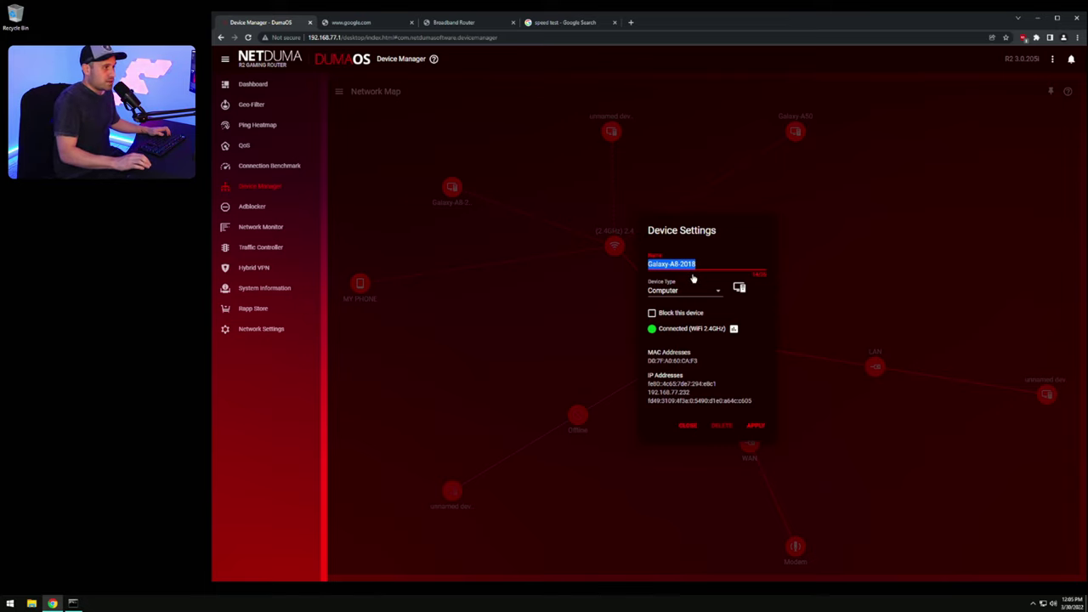
pyautogui.write('KIDS PH')
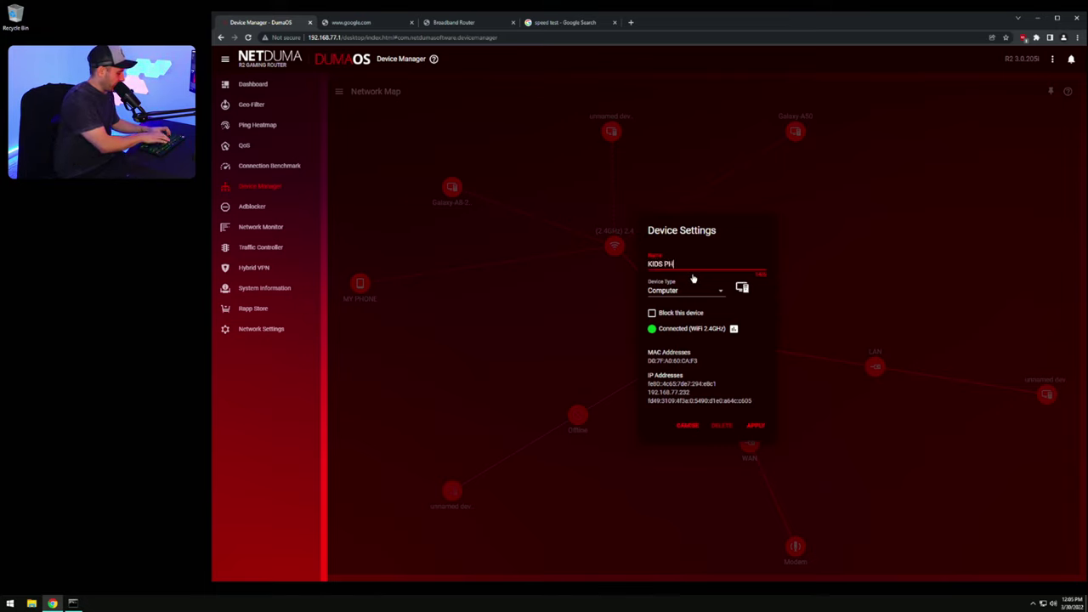
pyautogui.write('ONE')
pyautogui.click(756, 425)
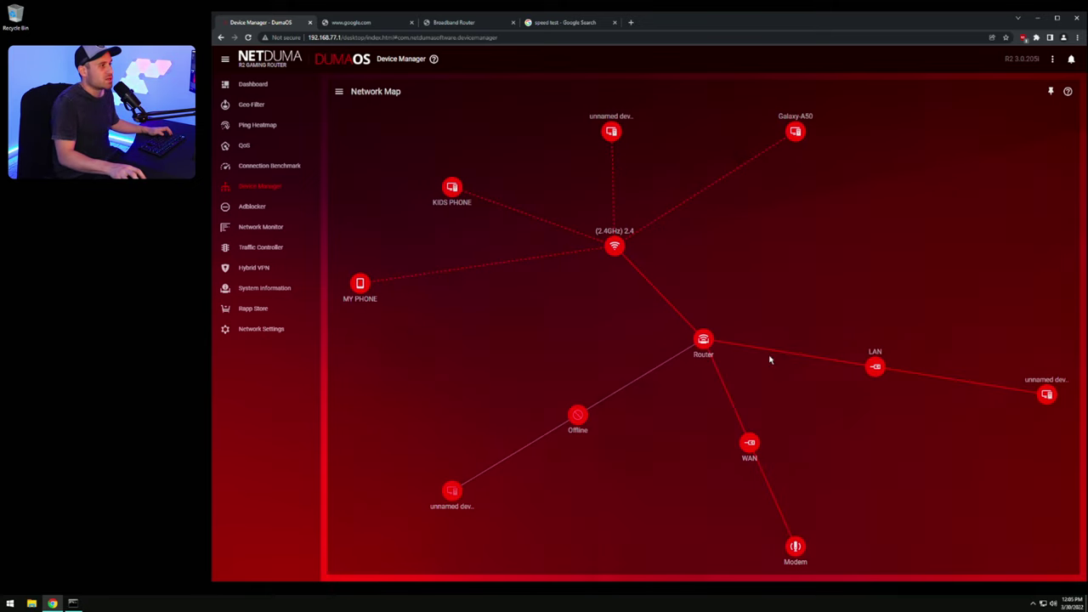
# Step: Rename the unnamed device to SMART TV and Galaxy-A50 to WEBCAM PHONE
pyautogui.click(613, 131)
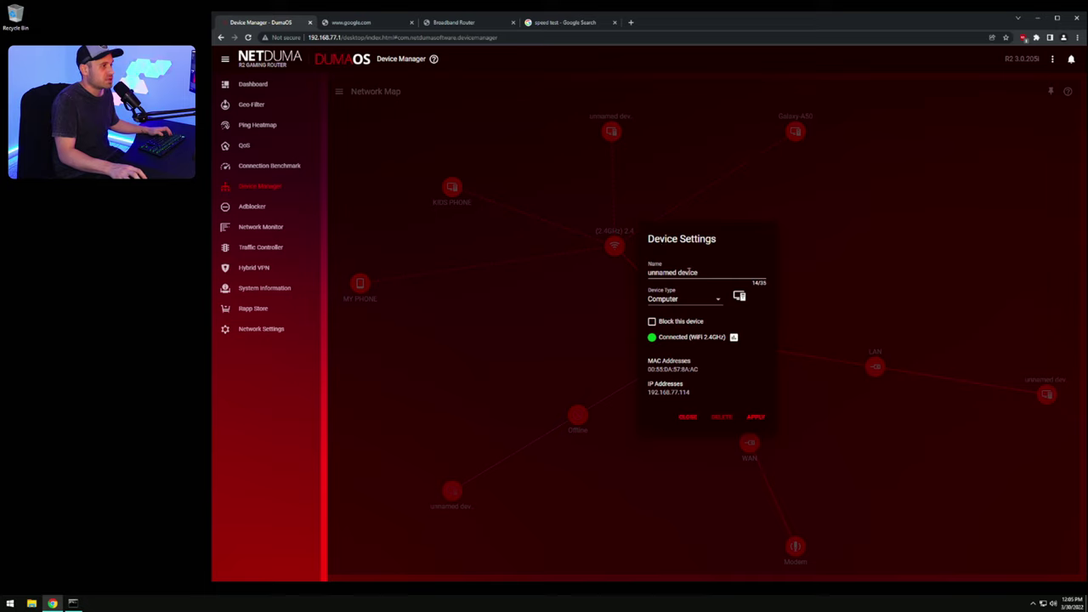
pyautogui.tripleClick(709, 273)
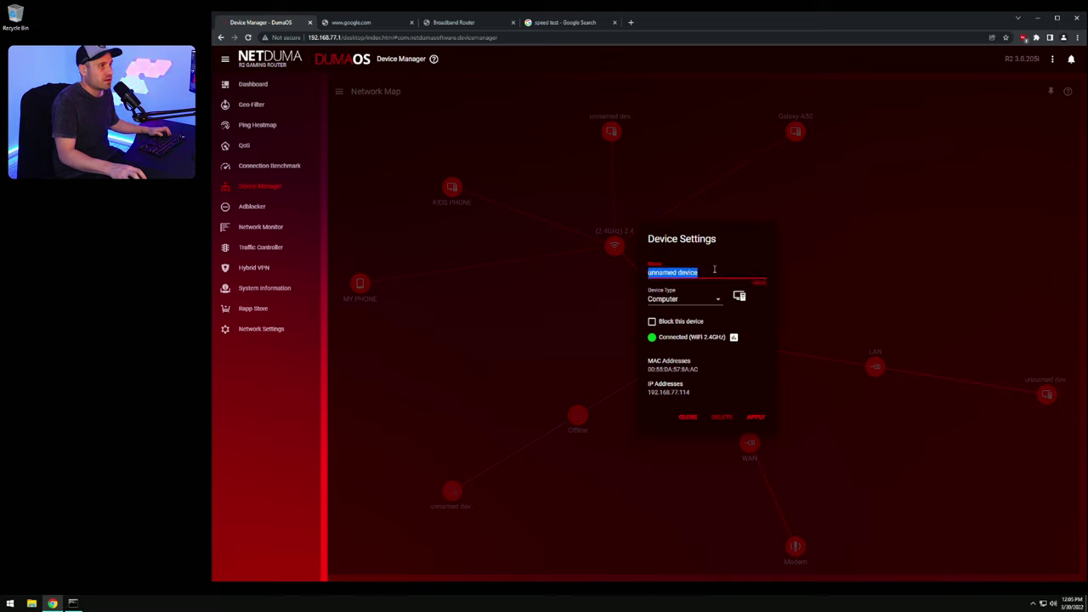
pyautogui.write('smart')
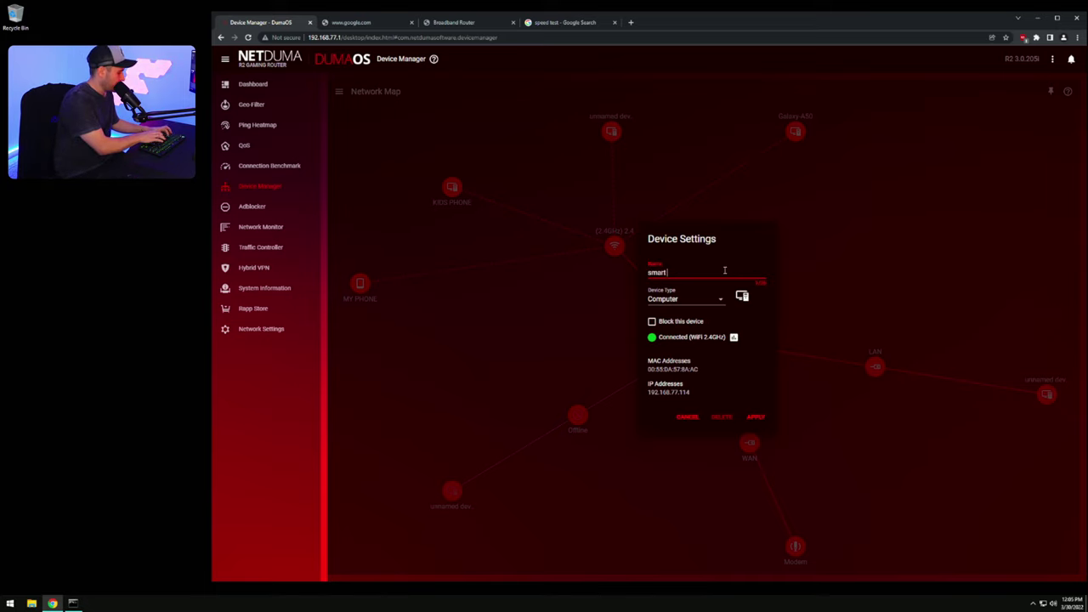
pyautogui.write(' tv')
pyautogui.press('BackSpace')
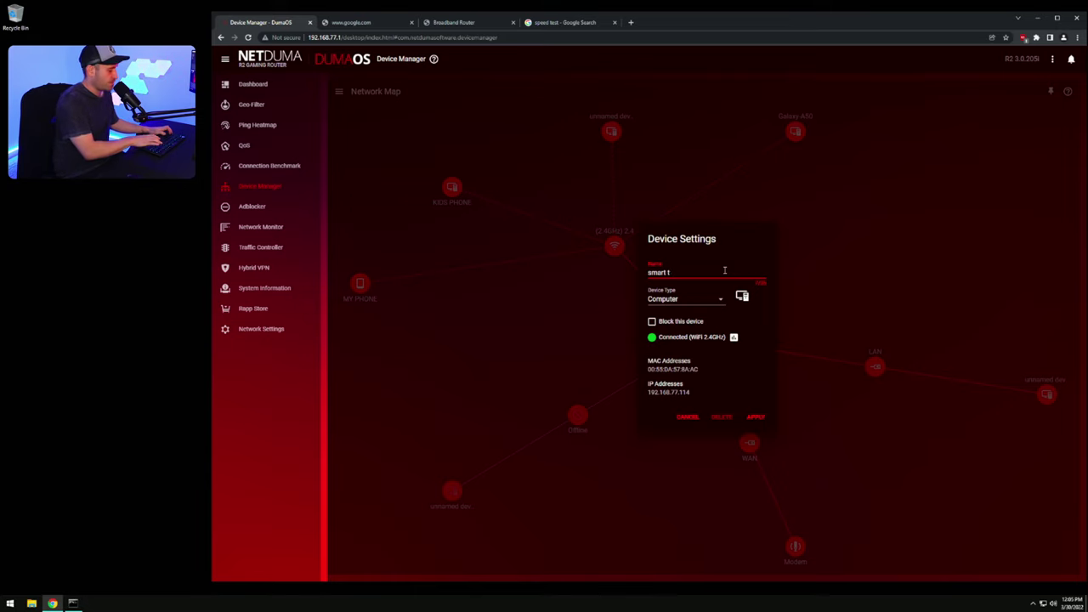
pyautogui.press('BackSpace')
pyautogui.press('BackSpace')
pyautogui.press('BackSpace')
pyautogui.press('BackSpace')
pyautogui.press('BackSpace')
pyautogui.press('BackSpace')
pyautogui.press('BackSpace')
pyautogui.write('smar')
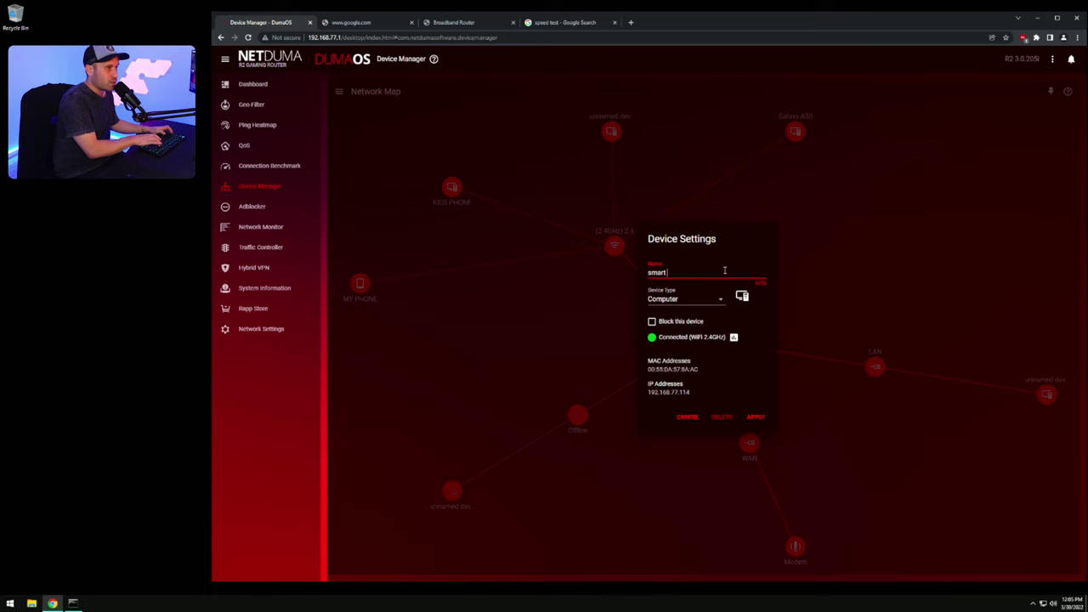
pyautogui.press('BackSpace')
pyautogui.press('BackSpace')
pyautogui.press('BackSpace')
pyautogui.press('BackSpace')
pyautogui.press('BackSpace')
pyautogui.write('SMART')
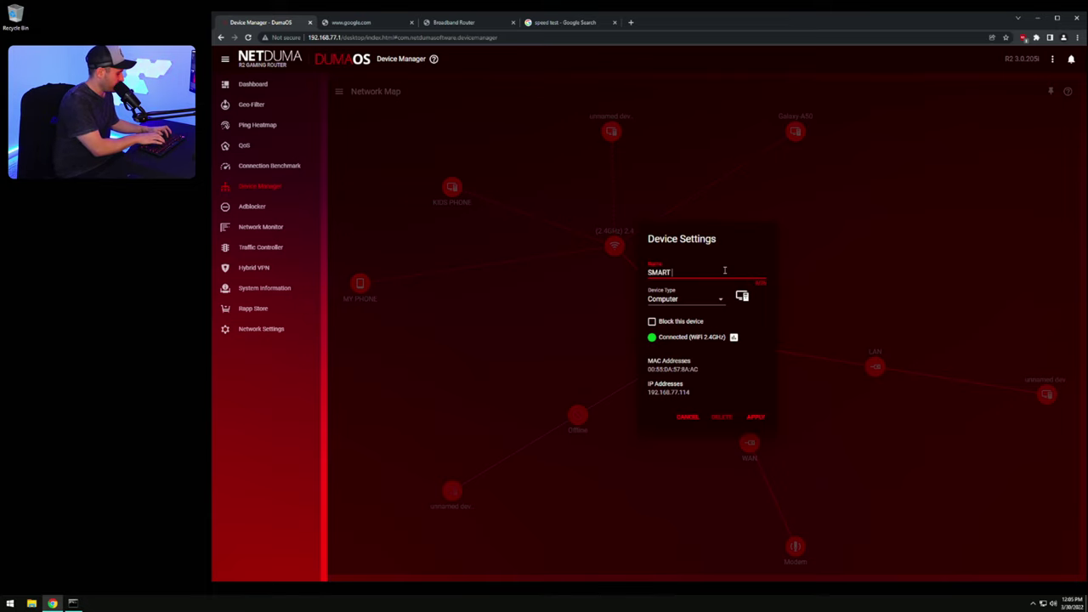
pyautogui.write(' TV')
pyautogui.click(761, 420)
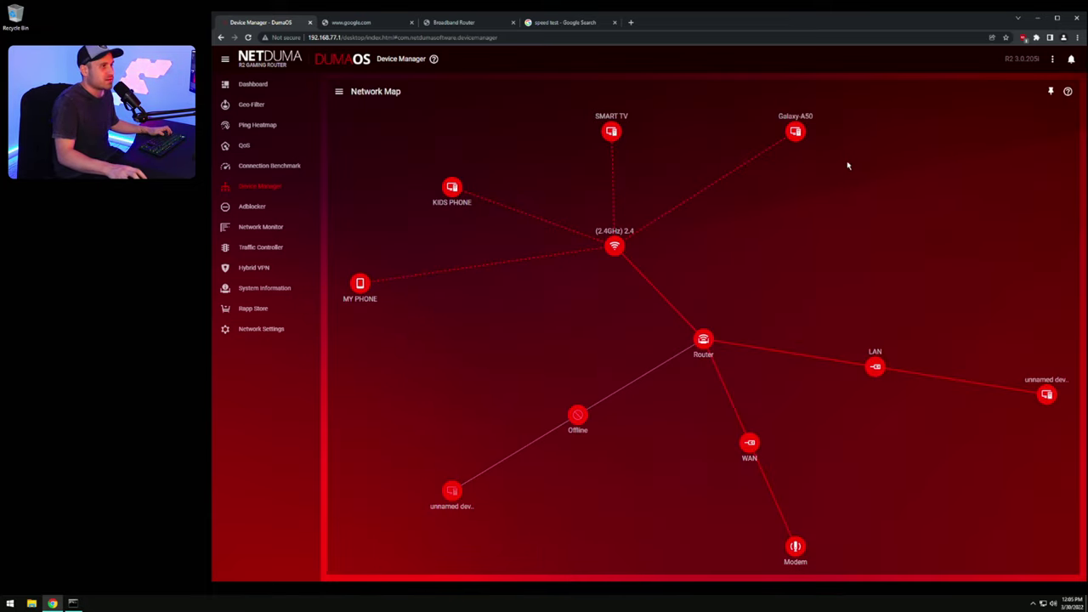
pyautogui.click(795, 130)
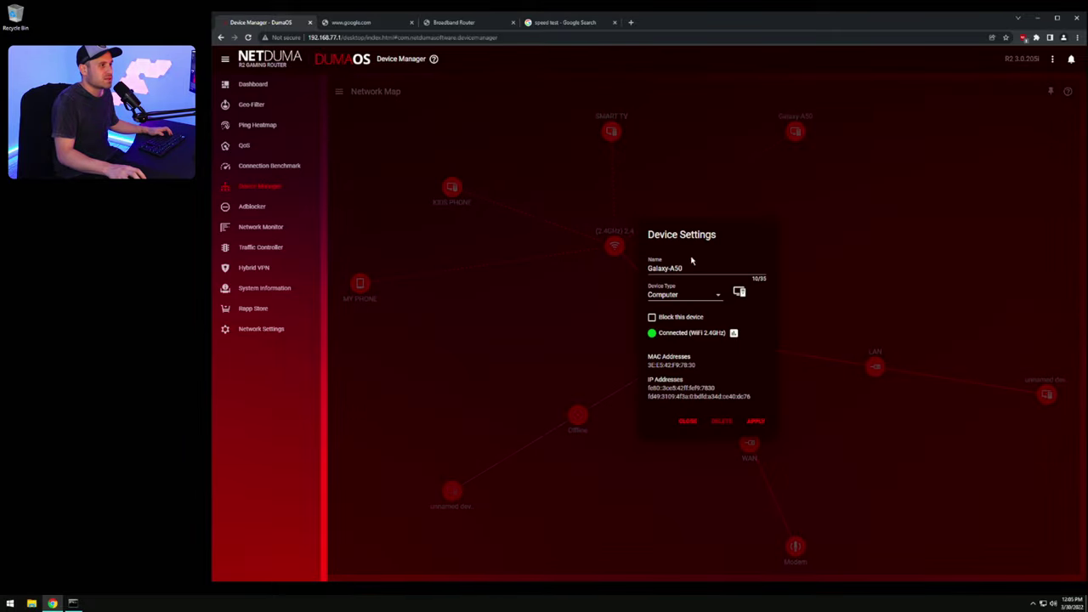
pyautogui.tripleClick(692, 261)
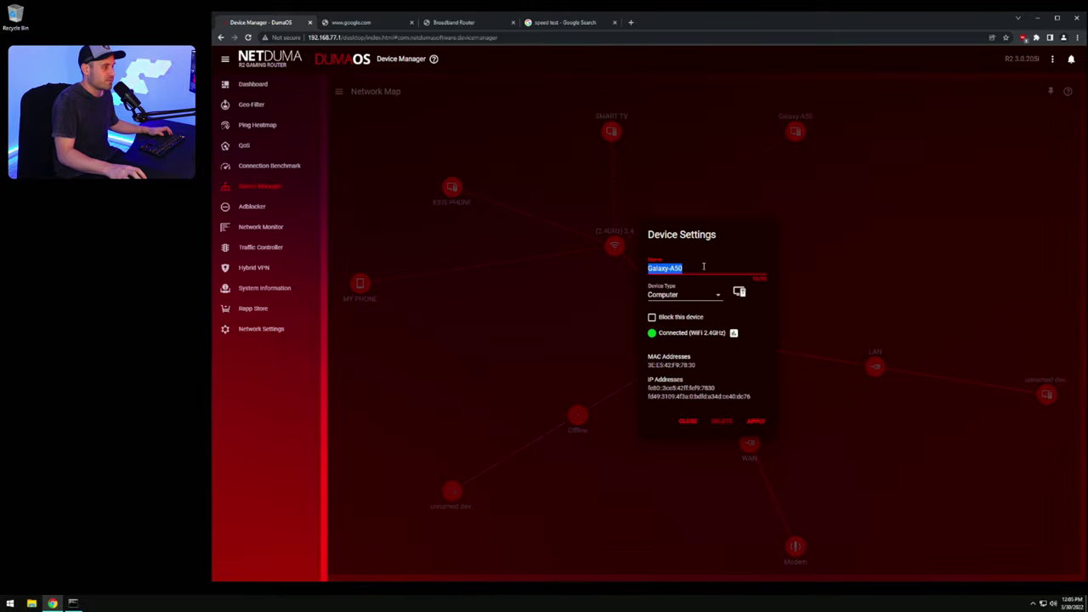
pyautogui.write('WEBCAM ')
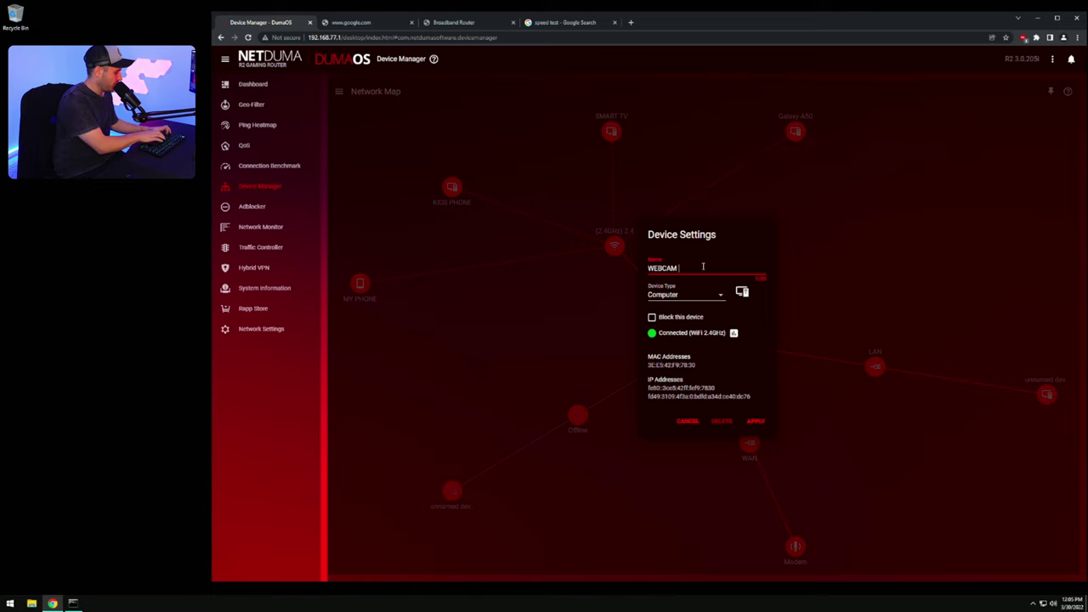
pyautogui.write('PHONE')
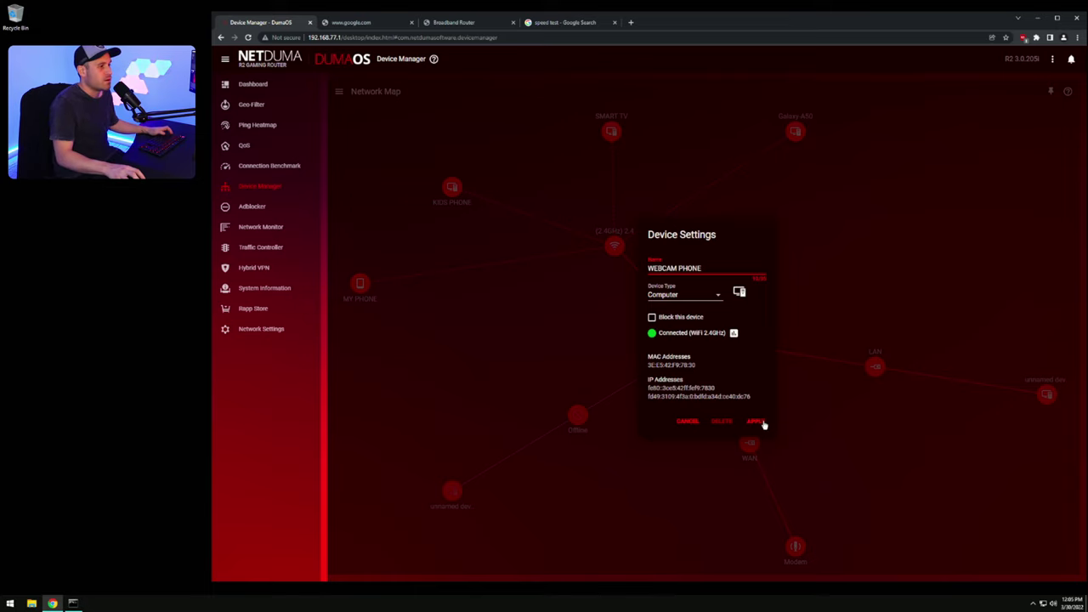
pyautogui.click(756, 422)
# Step: Set the device type of MY PHONE and KIDS PHONE to Phone
pyautogui.click(367, 290)
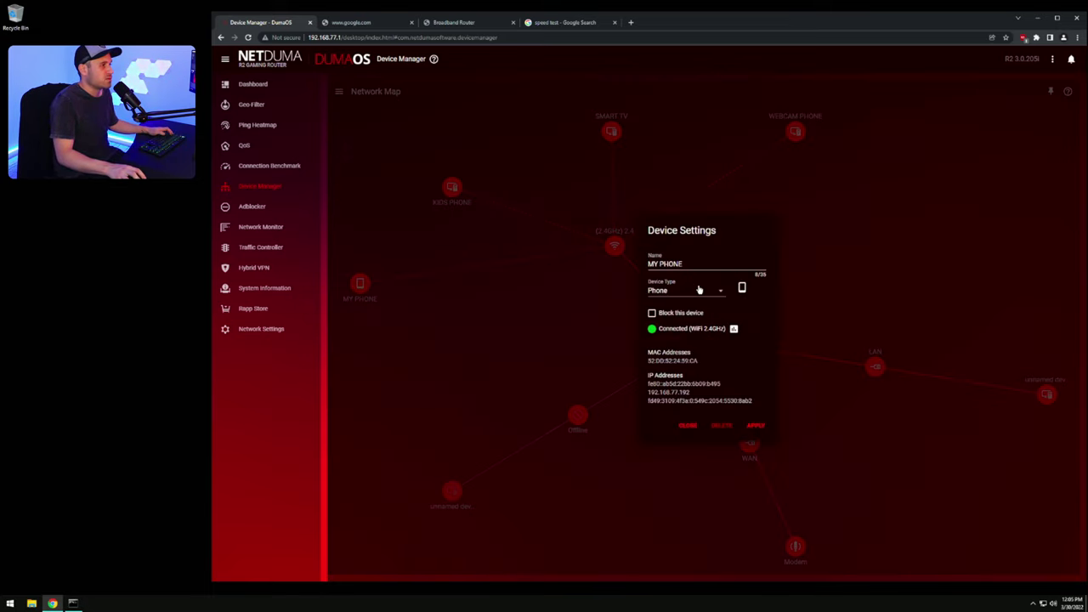
pyautogui.click(704, 291)
pyautogui.click(667, 364)
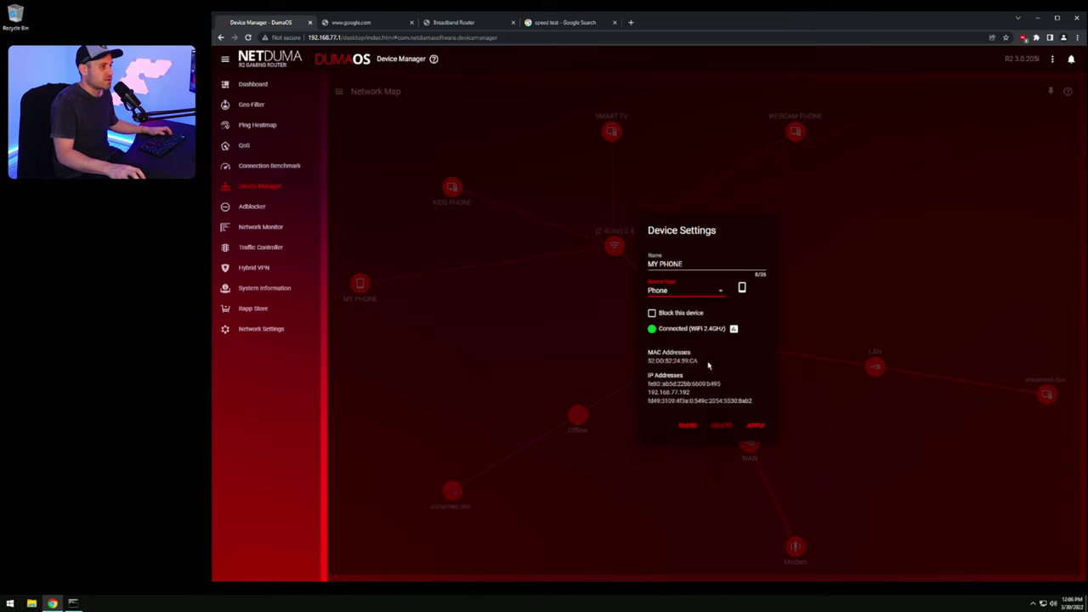
pyautogui.click(756, 425)
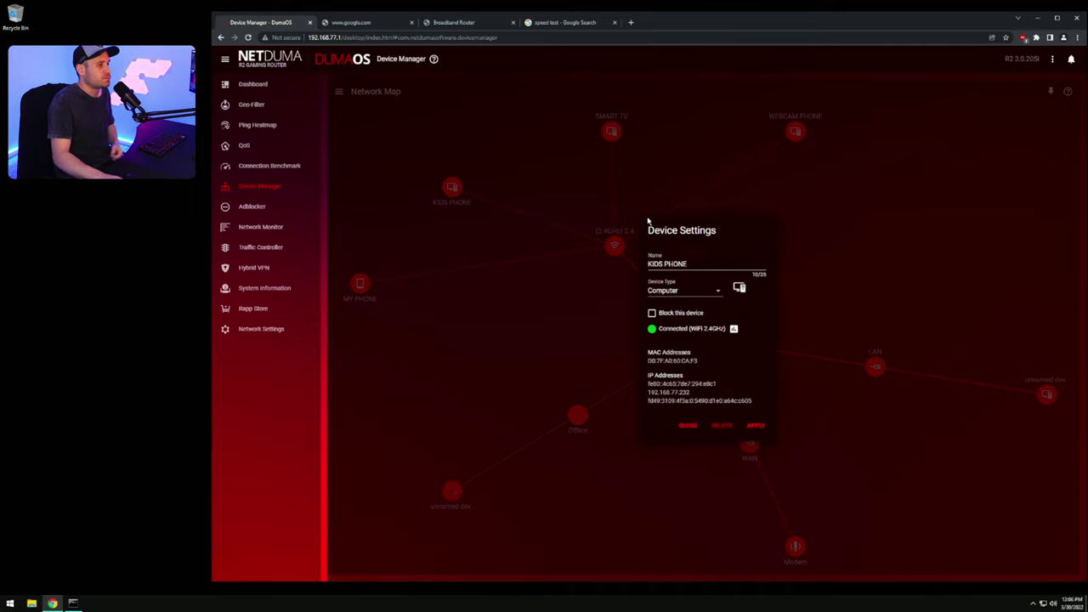
pyautogui.click(672, 290)
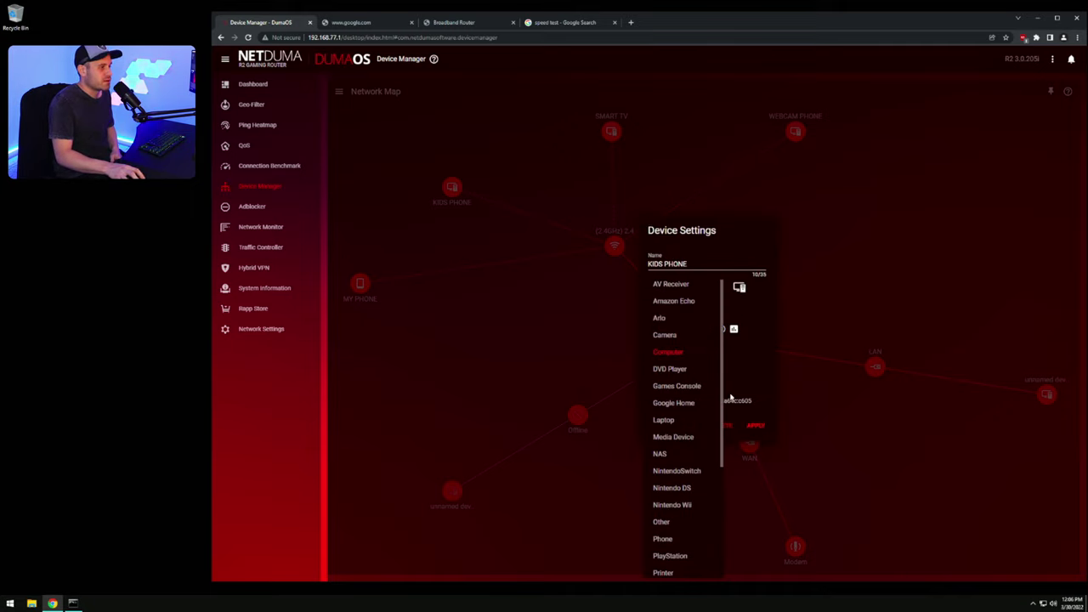
pyautogui.scroll(-2, 692, 442)
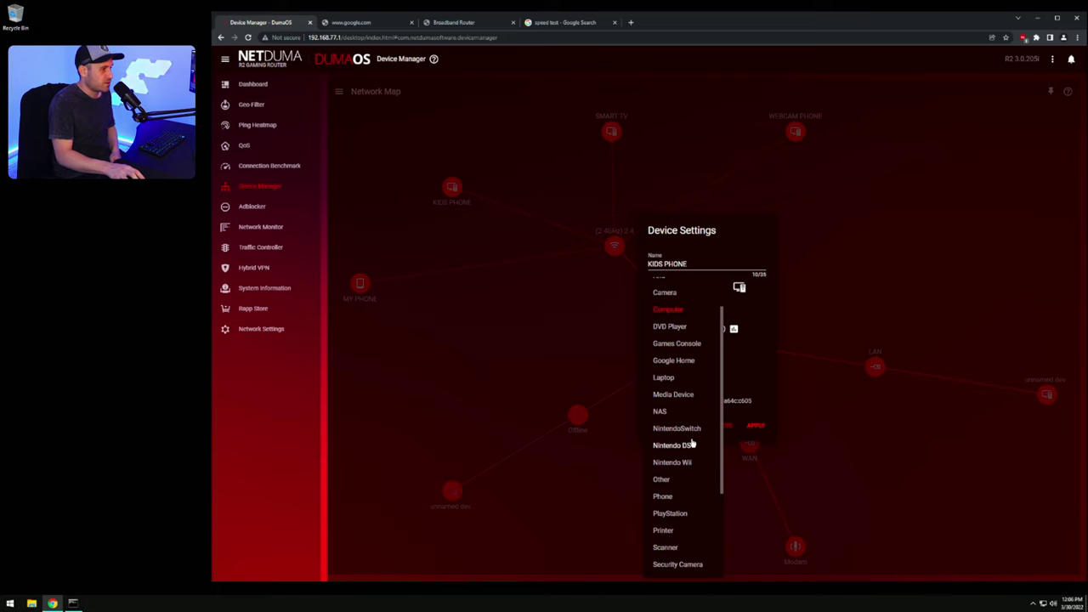
pyautogui.click(663, 498)
pyautogui.click(753, 425)
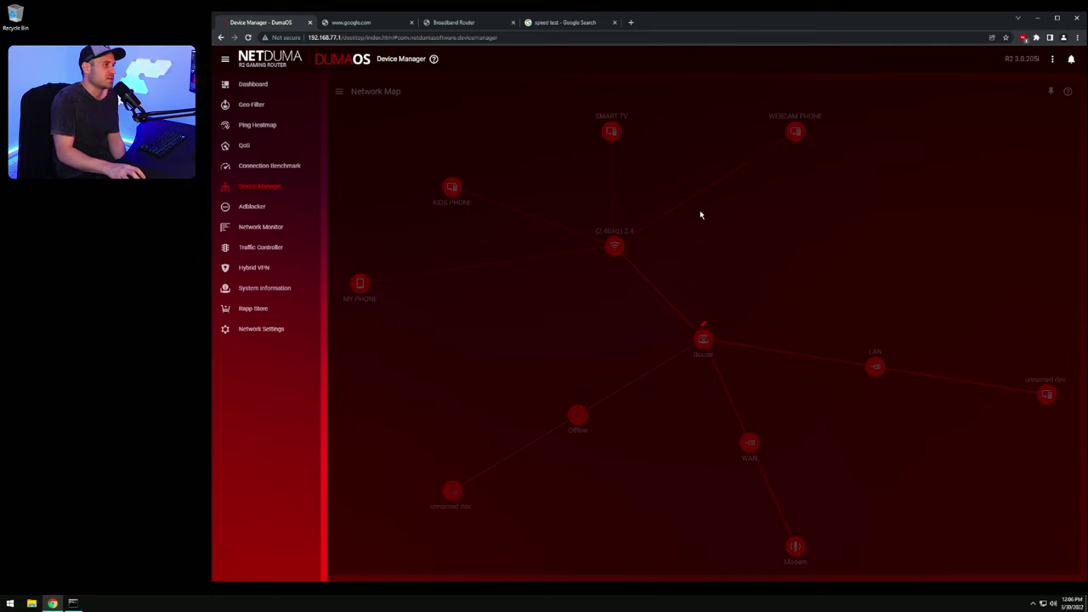
# Step: Set SMART TV's device type to TV and WEBCAM PHONE's to Phone
pyautogui.click(686, 299)
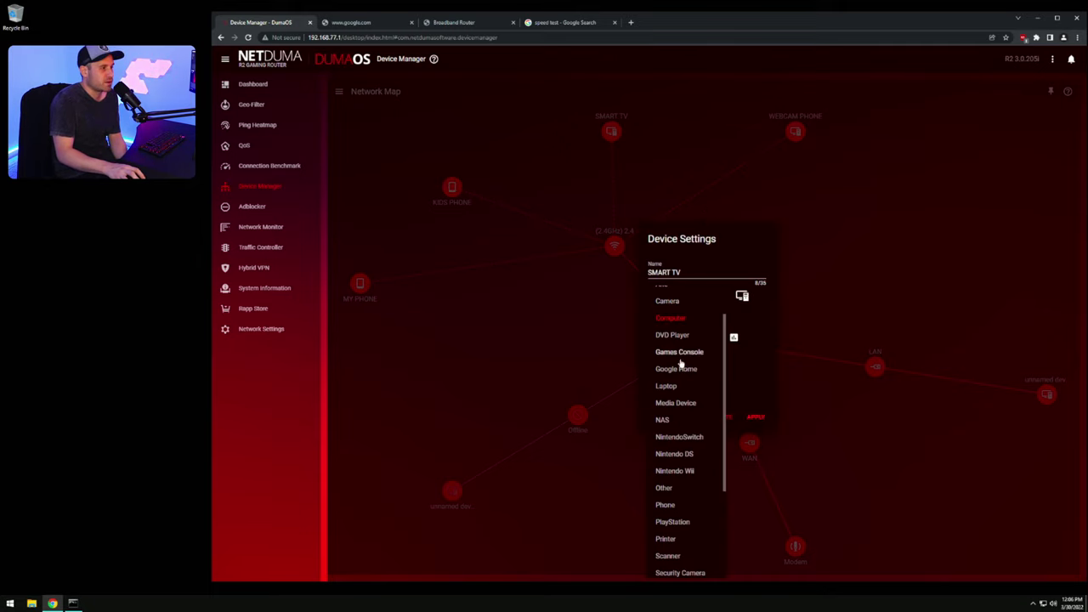
pyautogui.scroll(-3, 702, 459)
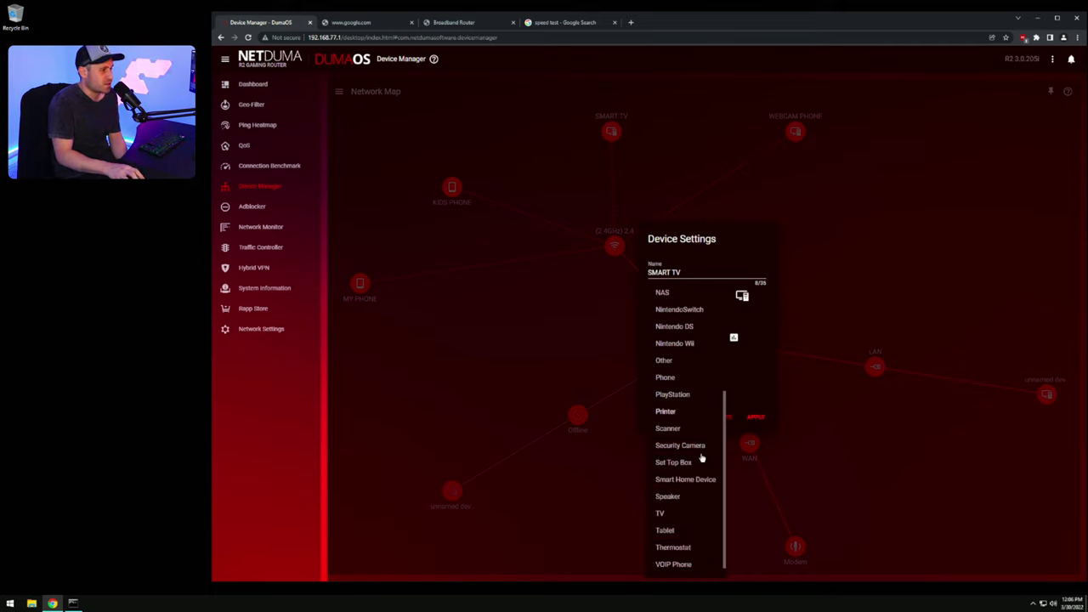
pyautogui.click(661, 512)
pyautogui.click(756, 420)
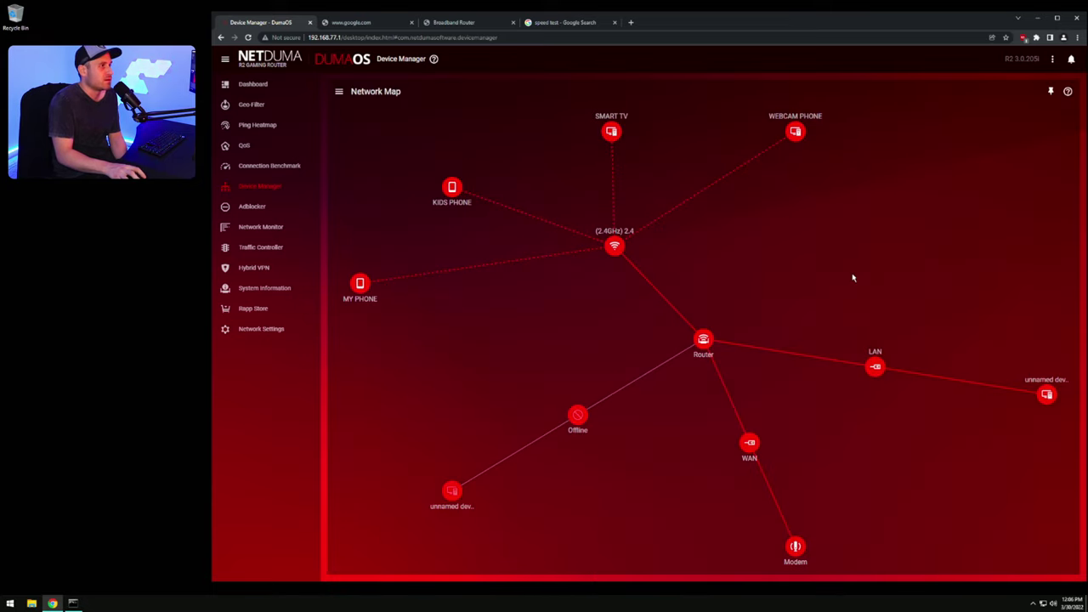
pyautogui.click(796, 133)
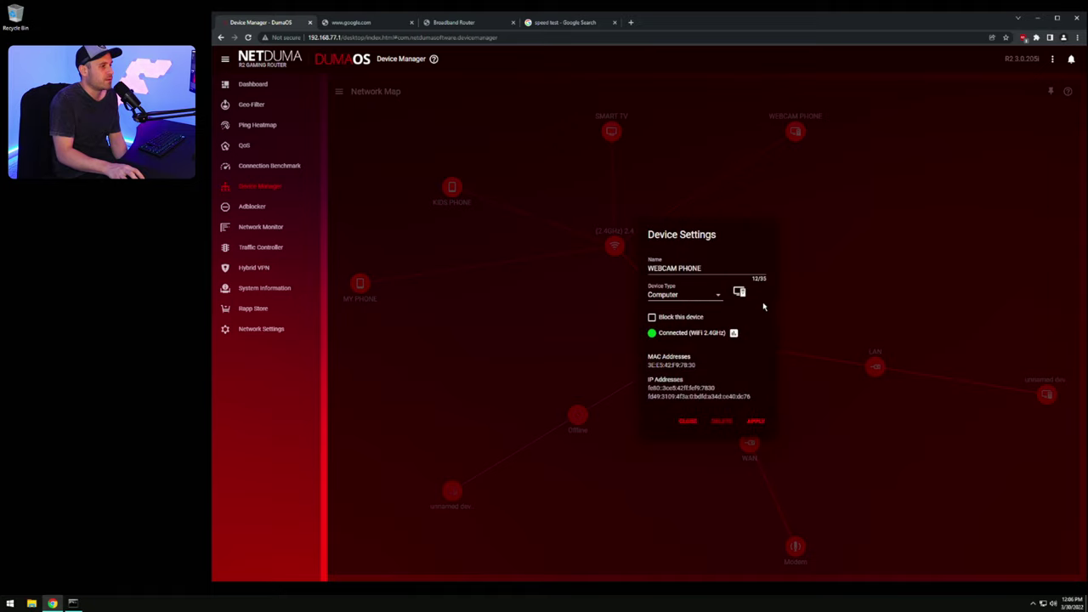
pyautogui.click(714, 298)
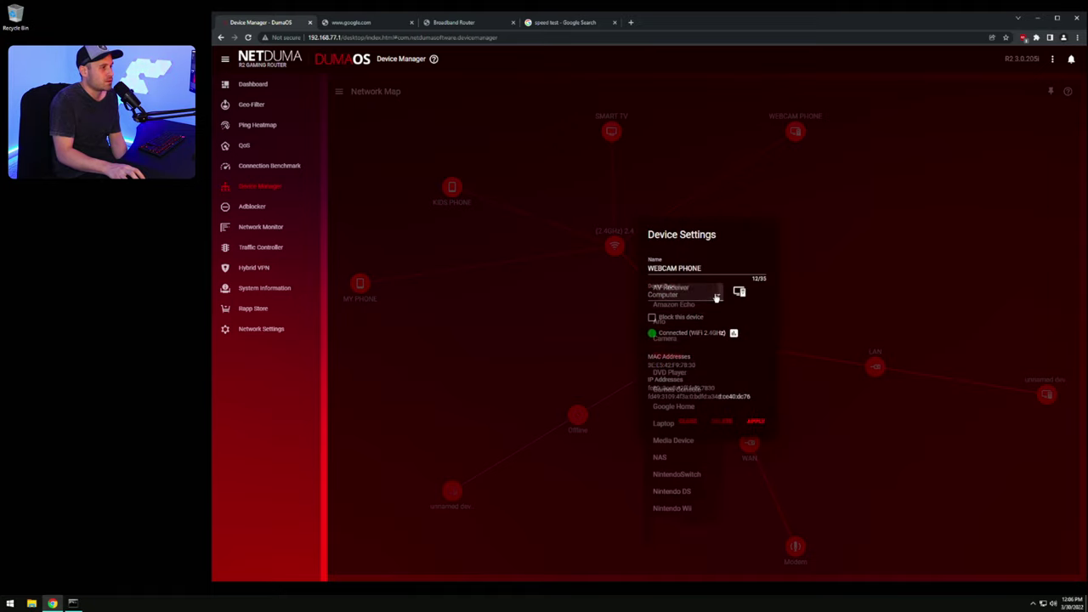
pyautogui.scroll(-1, 687, 476)
pyautogui.click(689, 458)
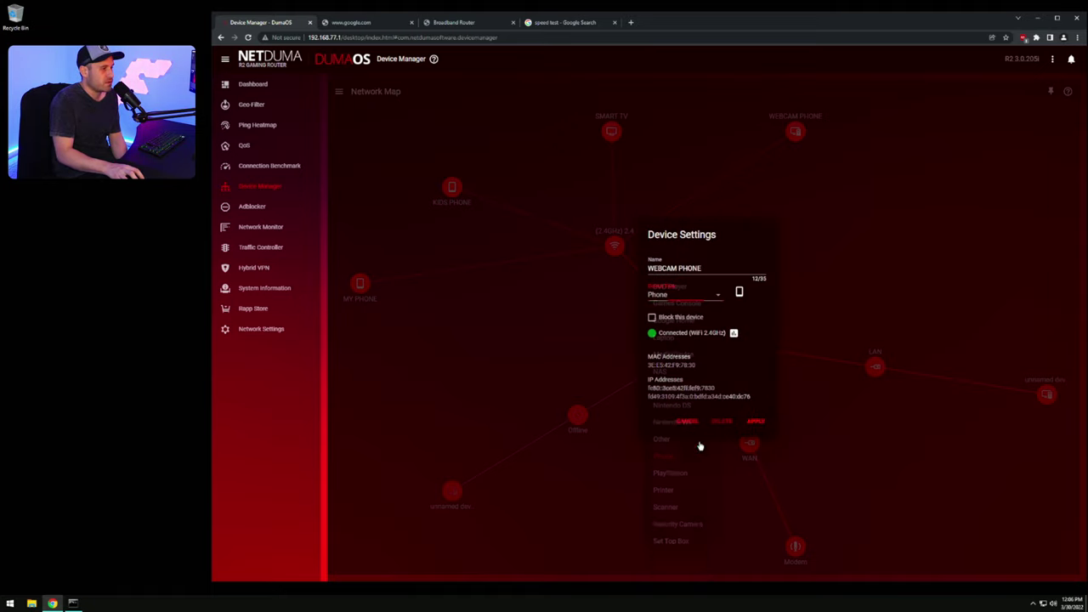
pyautogui.click(756, 420)
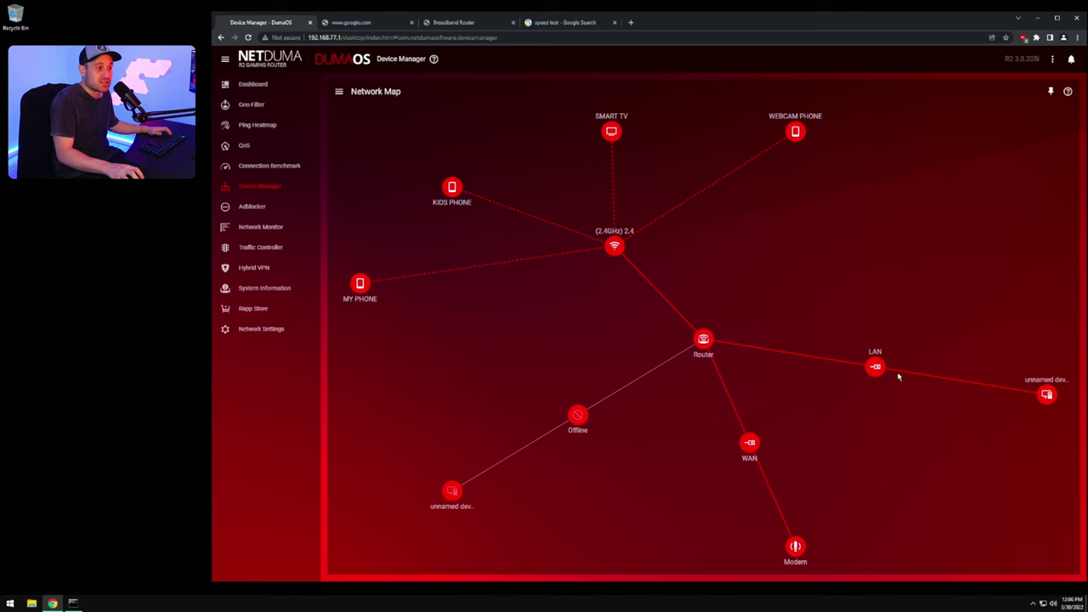
# Step: Open the wired unnamed device's settings, highlight its IP 192.168.77.168, and bring up the Run box
pyautogui.click(1051, 397)
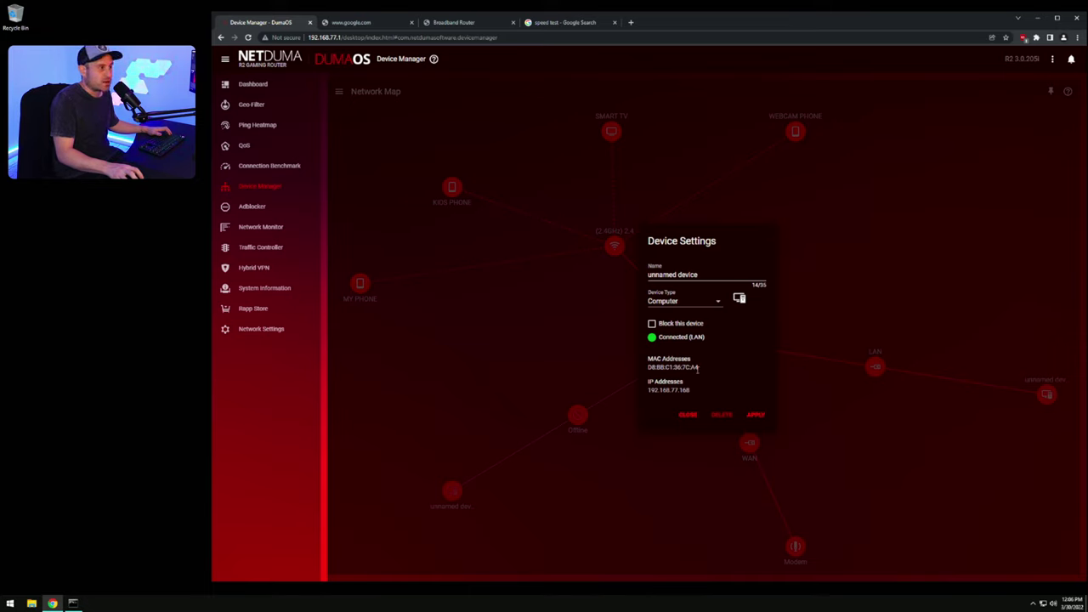
pyautogui.moveTo(692, 393); pyautogui.dragTo(647, 392)
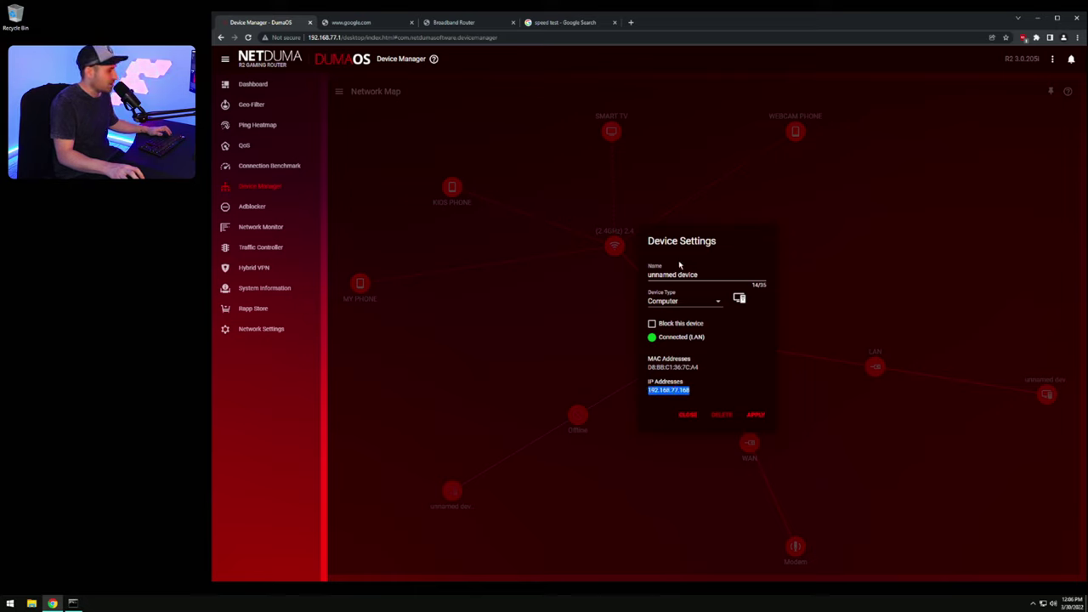
pyautogui.press('super+r')
pyautogui.moveTo(98, 510); pyautogui.dragTo(728, 257)
# Step: Launch an administrator Command Prompt, run IPCONFIG and highlight the PC's IPv4 address
pyautogui.write('cmd')
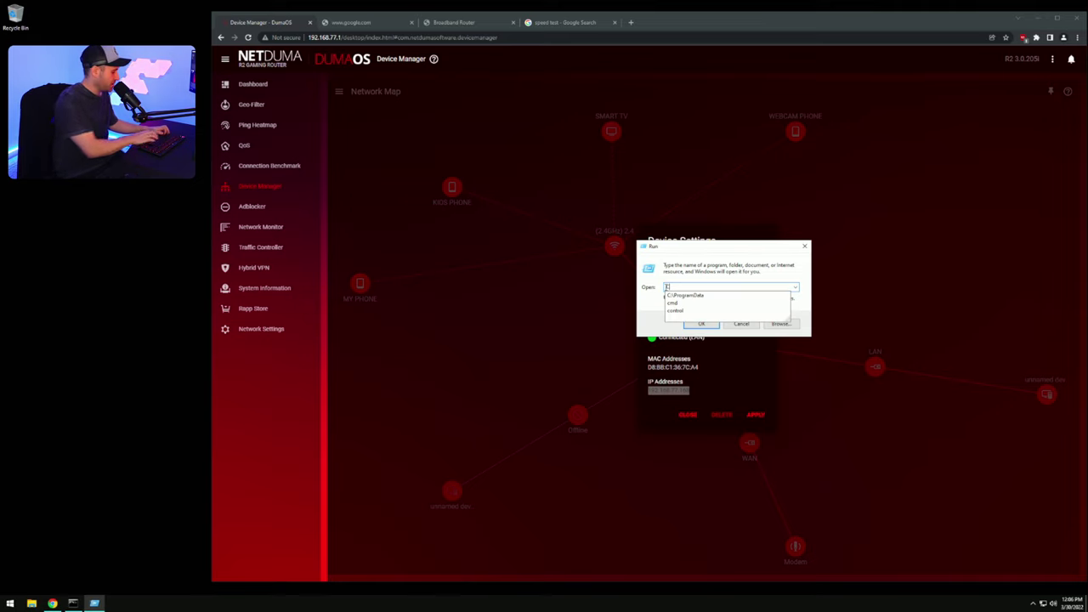
pyautogui.press('Return')
pyautogui.moveTo(154, 21); pyautogui.dragTo(678, 228)
pyautogui.write('IPCONFIG')
pyautogui.press('Return')
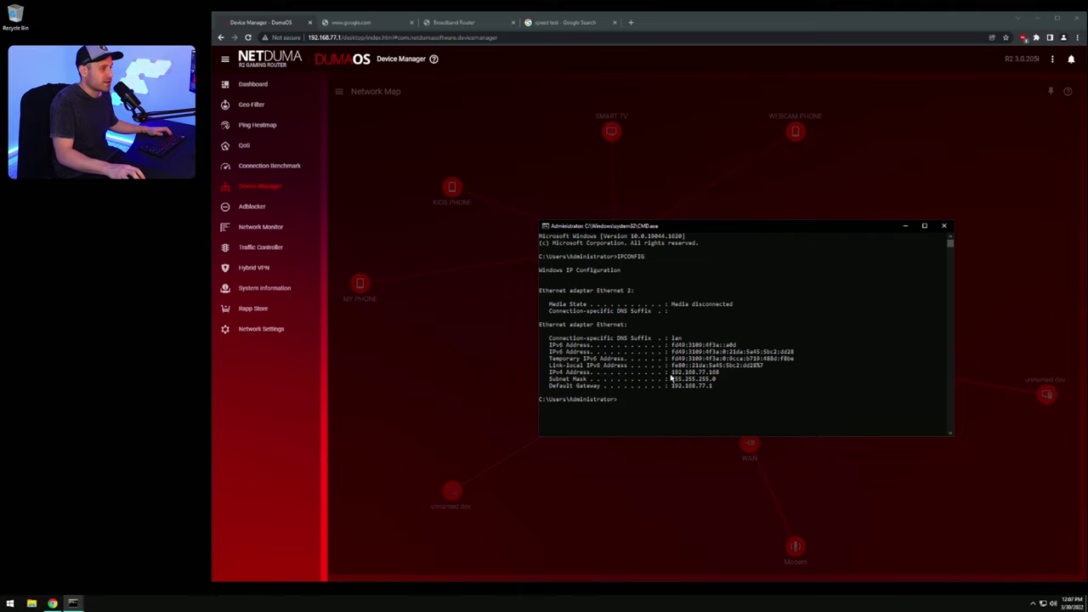
pyautogui.moveTo(670, 378); pyautogui.dragTo(716, 376)
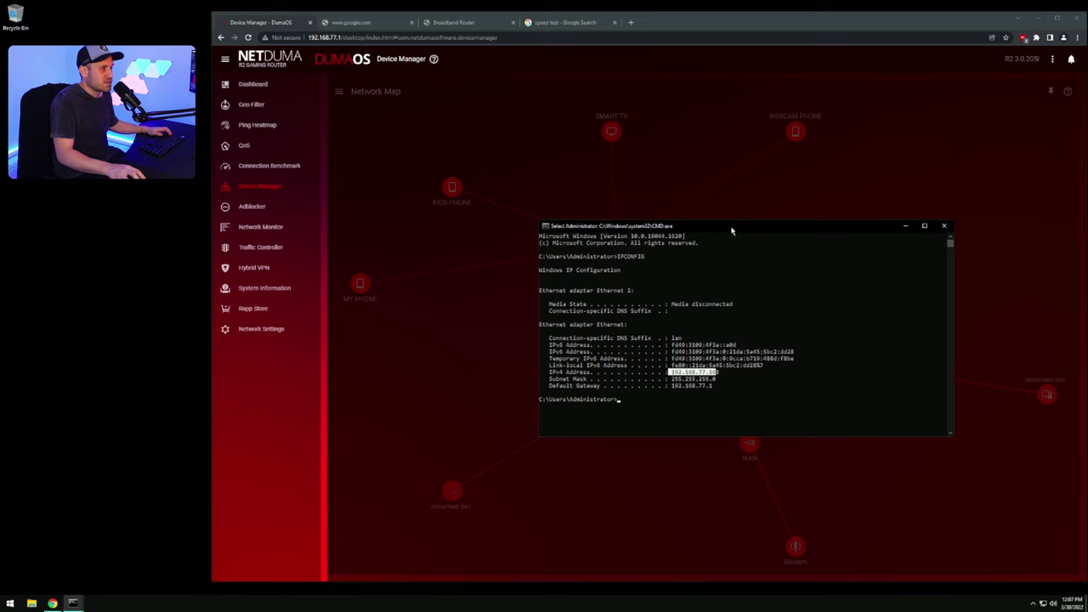
# Step: Compare the router's device IP with the PC's IPv4 address 192.168.77.168
pyautogui.moveTo(734, 232); pyautogui.dragTo(545, 75)
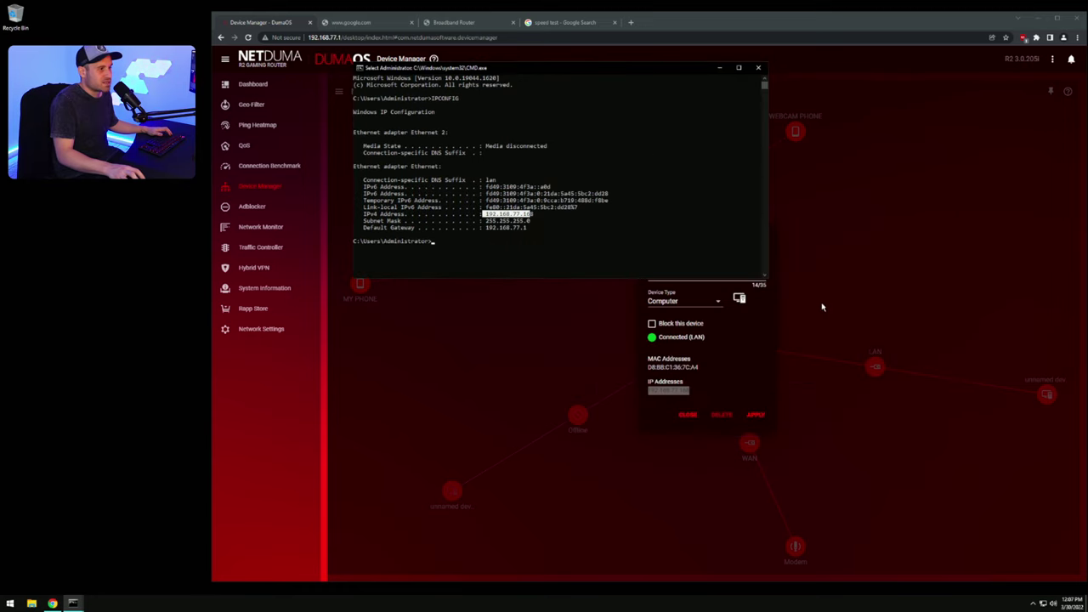
pyautogui.click(693, 395)
pyautogui.moveTo(692, 395); pyautogui.dragTo(647, 392)
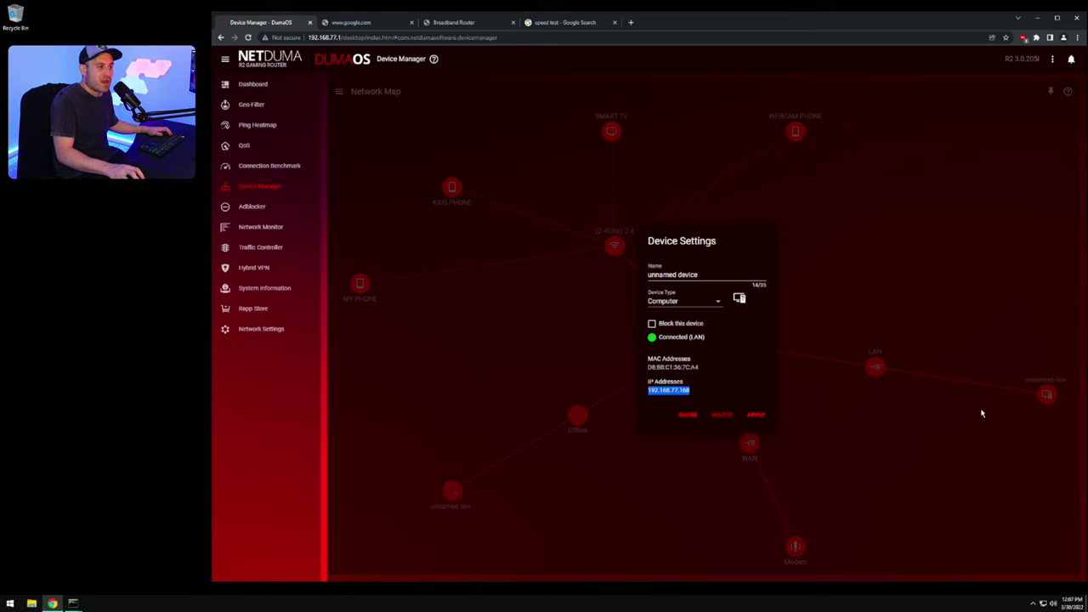
pyautogui.click(74, 604)
pyautogui.click(153, 561)
pyautogui.click(515, 222)
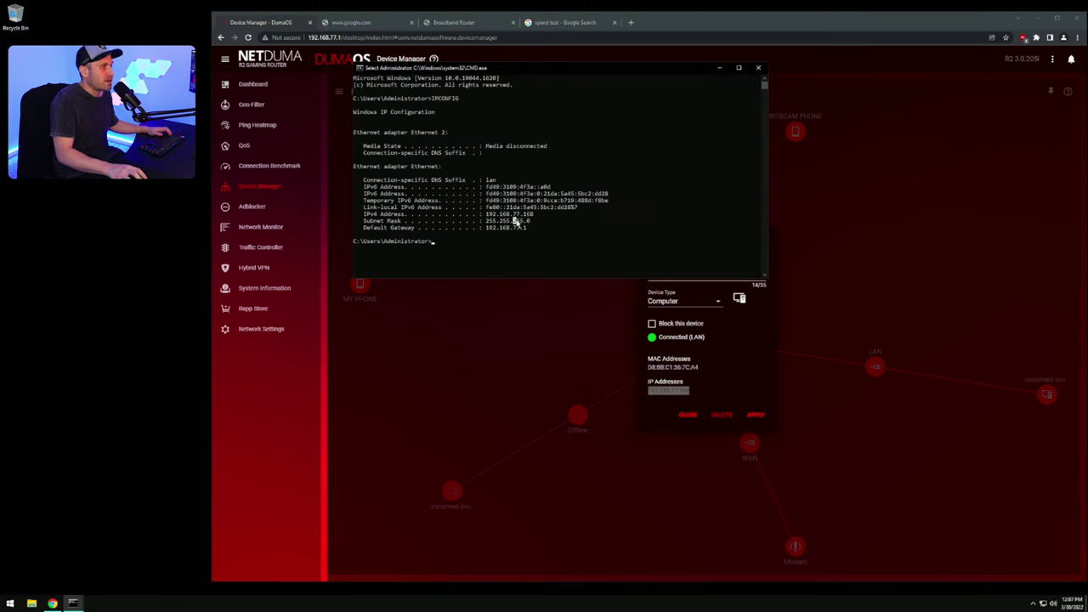
pyautogui.moveTo(535, 215); pyautogui.dragTo(483, 214)
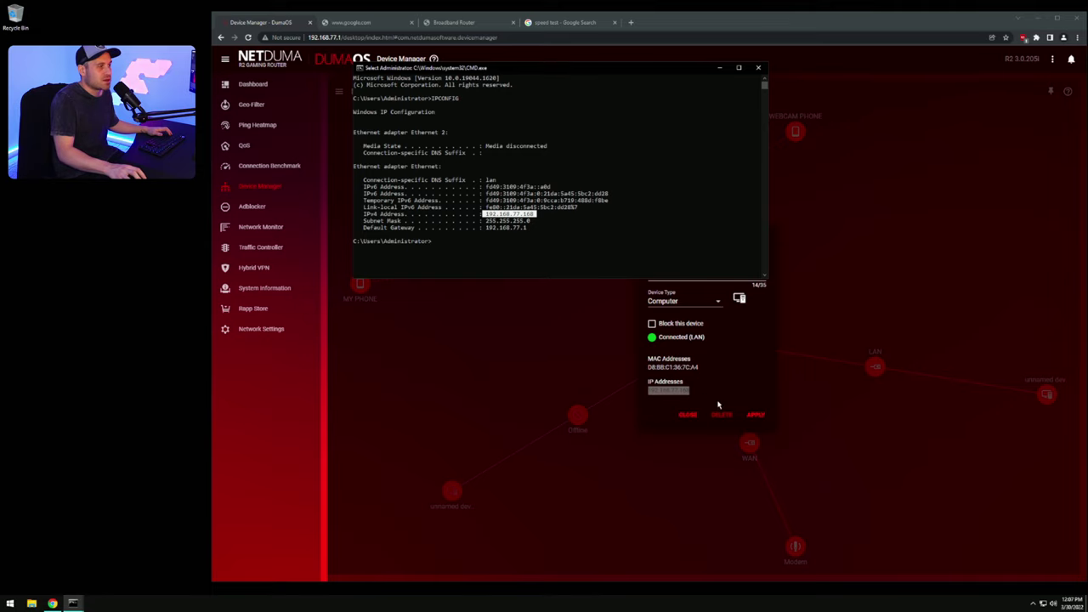
# Step: Close Command Prompt, rename the 192.168.77.168 device to GAMING PC, and delete the offline unnamed device
pyautogui.click(759, 68)
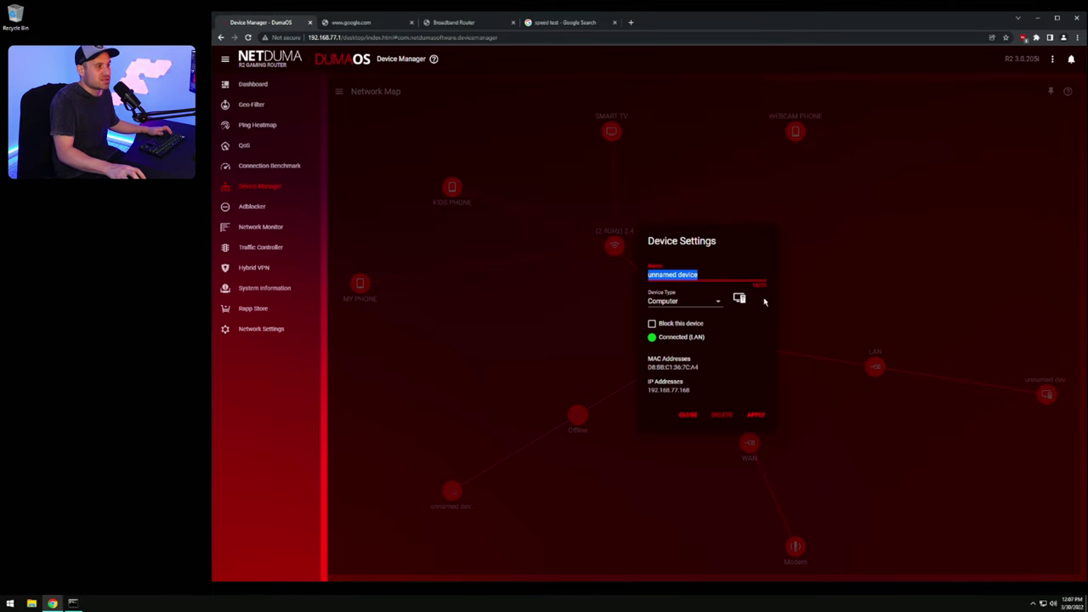
pyautogui.click(699, 274)
pyautogui.moveTo(699, 275); pyautogui.dragTo(651, 263)
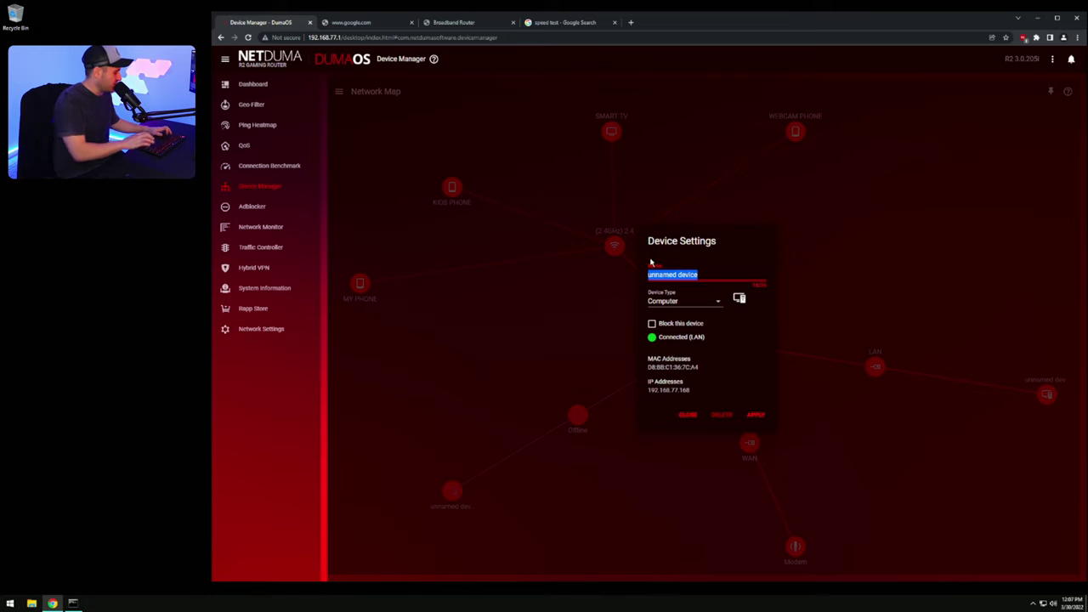
pyautogui.write('gaming')
pyautogui.press('BackSpace')
pyautogui.press('BackSpace')
pyautogui.press('BackSpace')
pyautogui.press('BackSpace')
pyautogui.press('BackSpace')
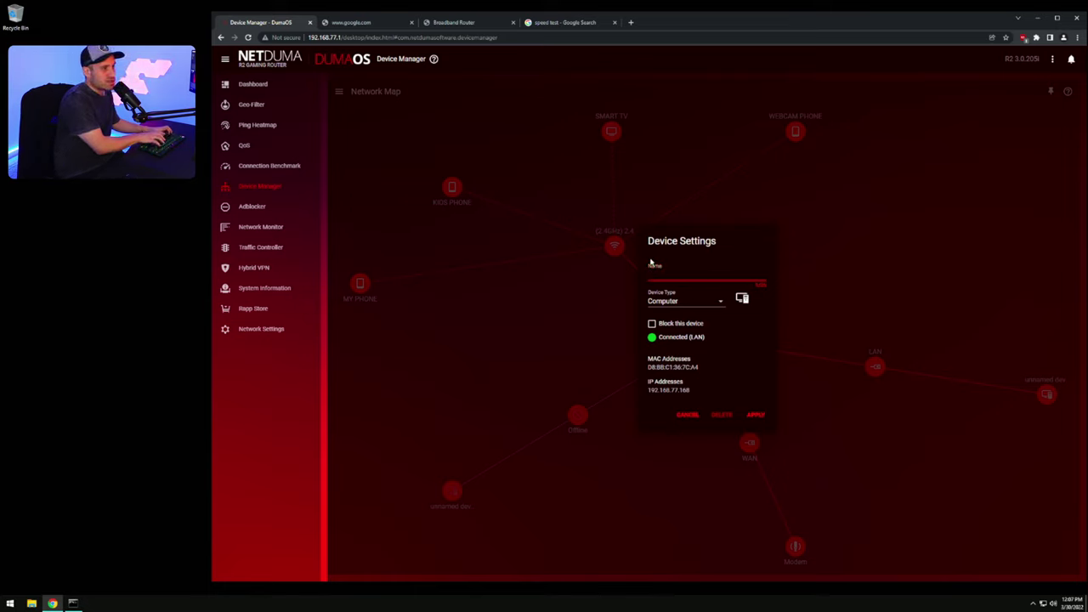
pyautogui.press('BackSpace')
pyautogui.write('GAMING C')
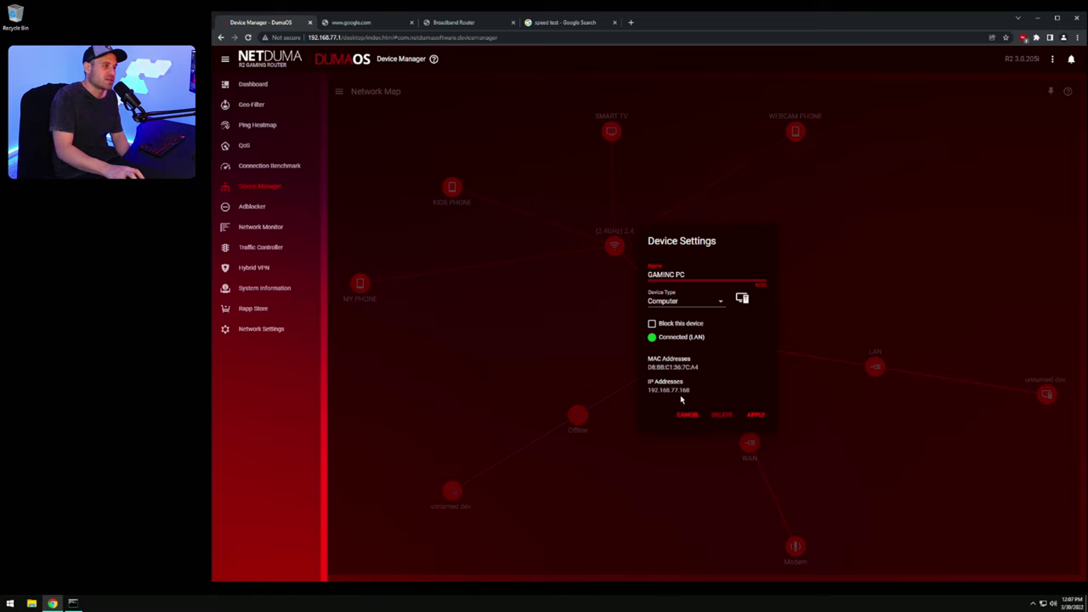
pyautogui.moveTo(692, 394); pyautogui.dragTo(647, 396)
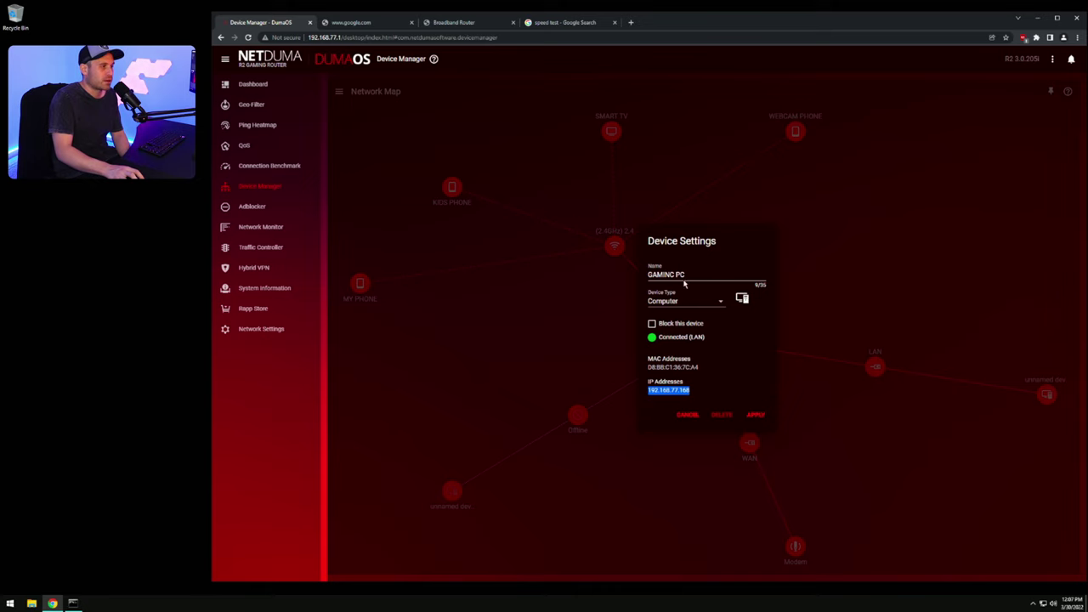
pyautogui.click(762, 415)
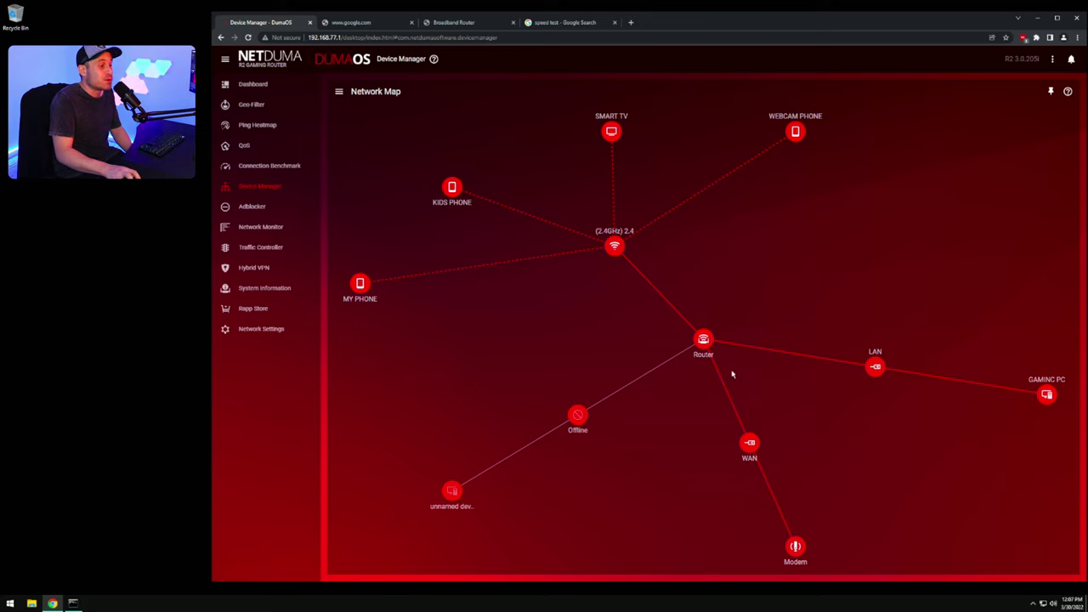
pyautogui.click(452, 491)
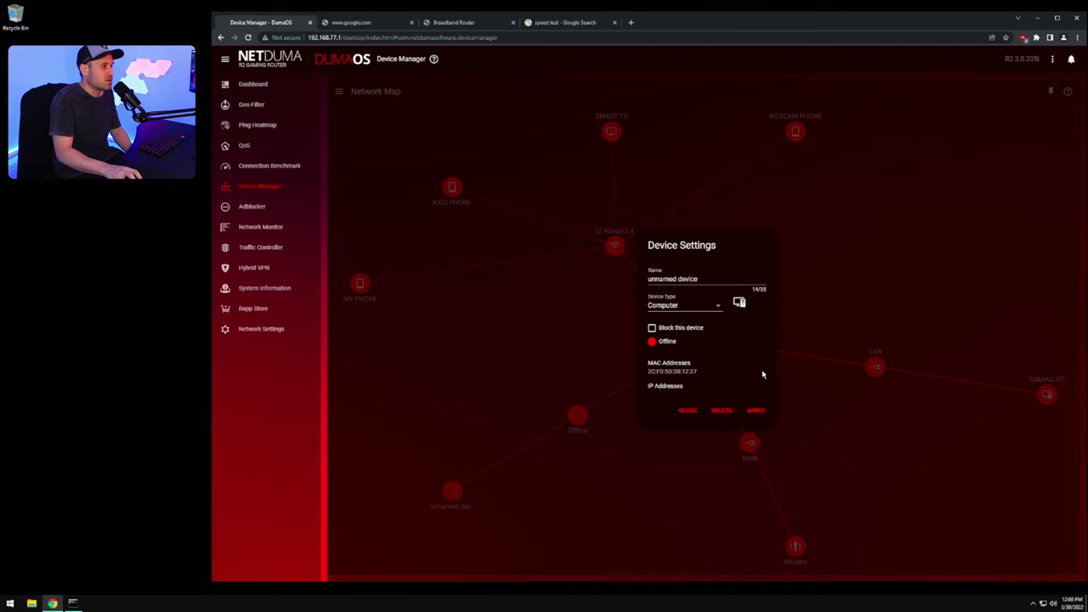
pyautogui.click(721, 411)
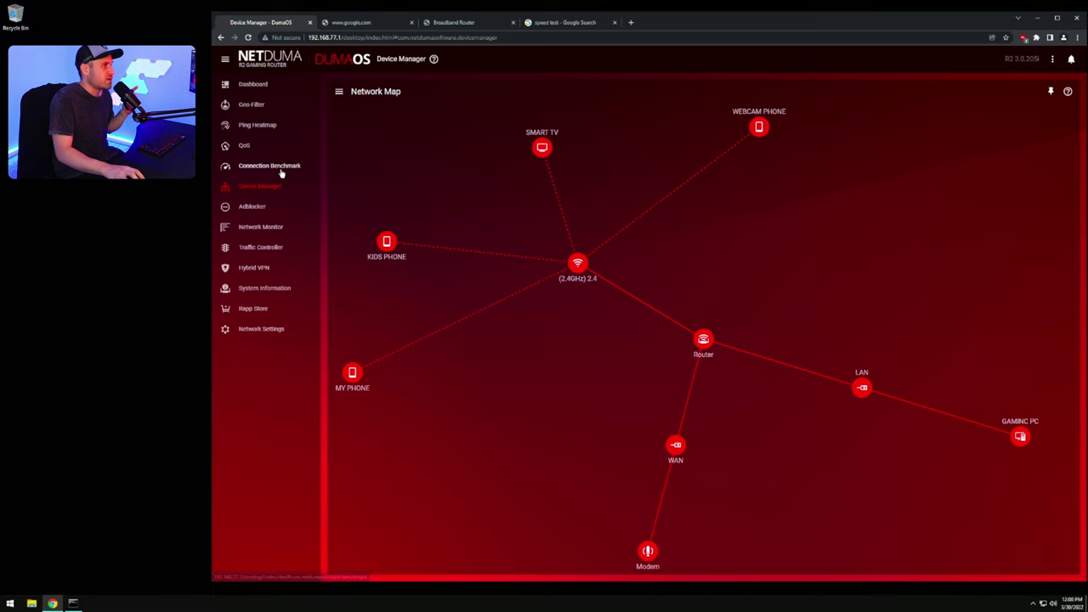
# Step: On the QoS page, split upload bandwidth allocation by Devices, giving five devices 20 each
pyautogui.click(246, 145)
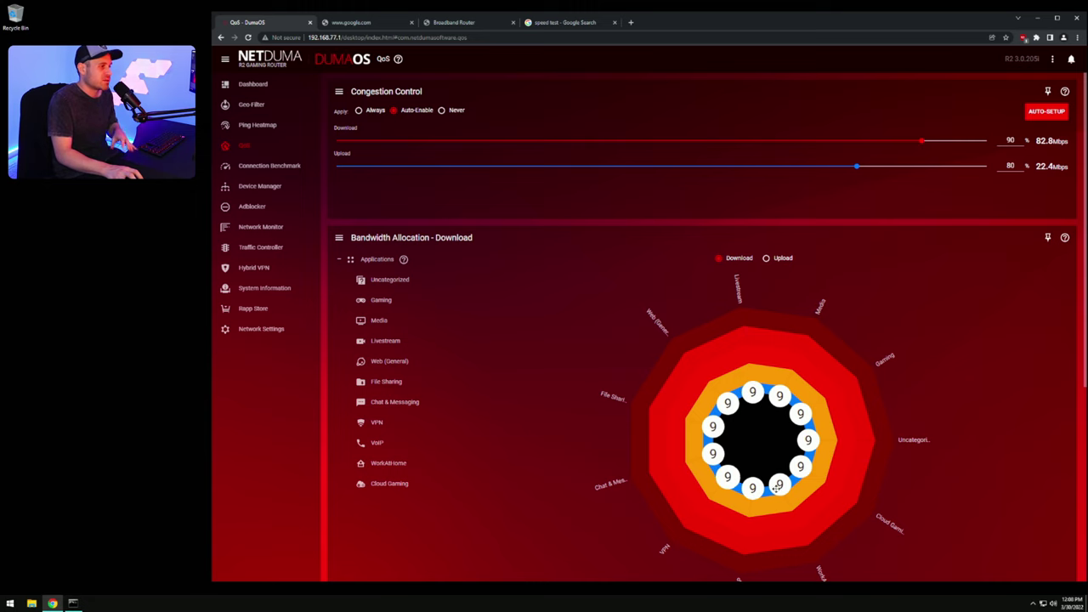
pyautogui.scroll(-2, 935, 430)
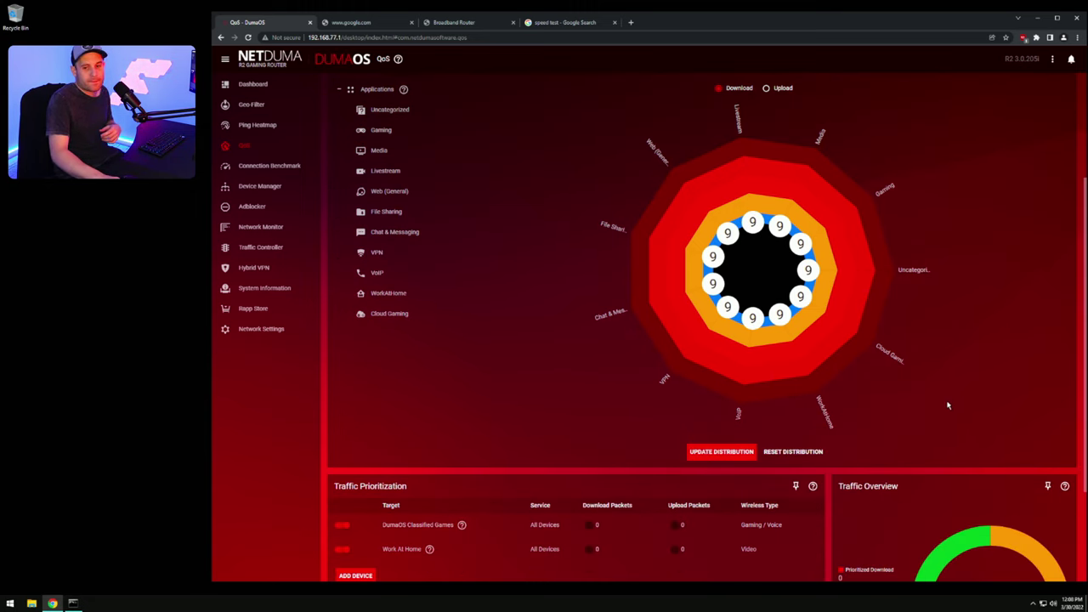
pyautogui.scroll(2, 893, 357)
pyautogui.click(783, 257)
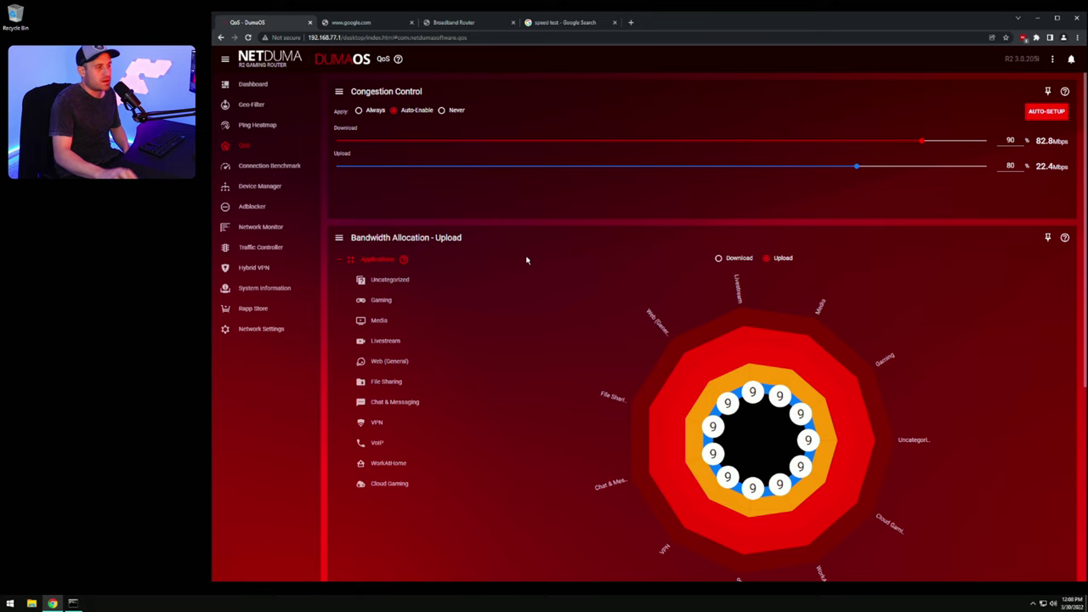
pyautogui.click(340, 238)
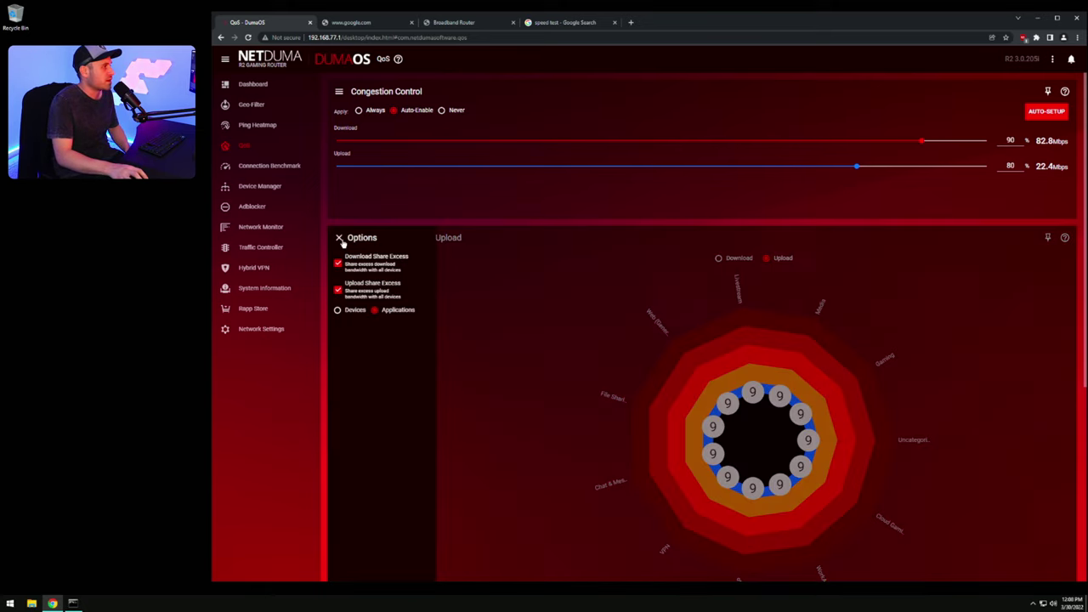
pyautogui.click(347, 312)
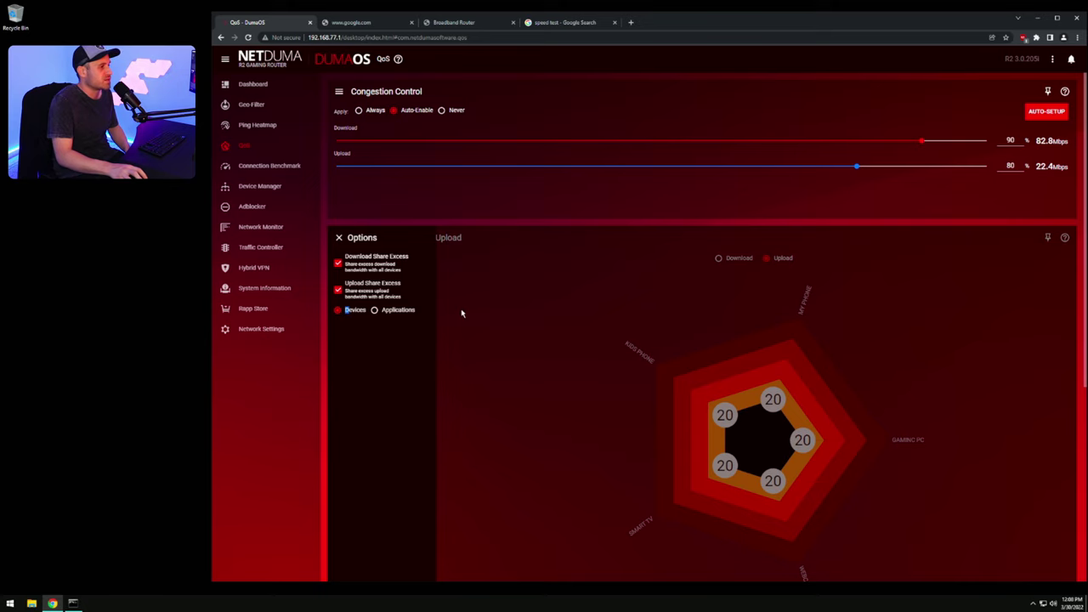
# Step: Set GAMING PC's upload share to 80, leaving the other four devices at 5, and apply it
pyautogui.click(584, 306)
pyautogui.scroll(-3, 903, 363)
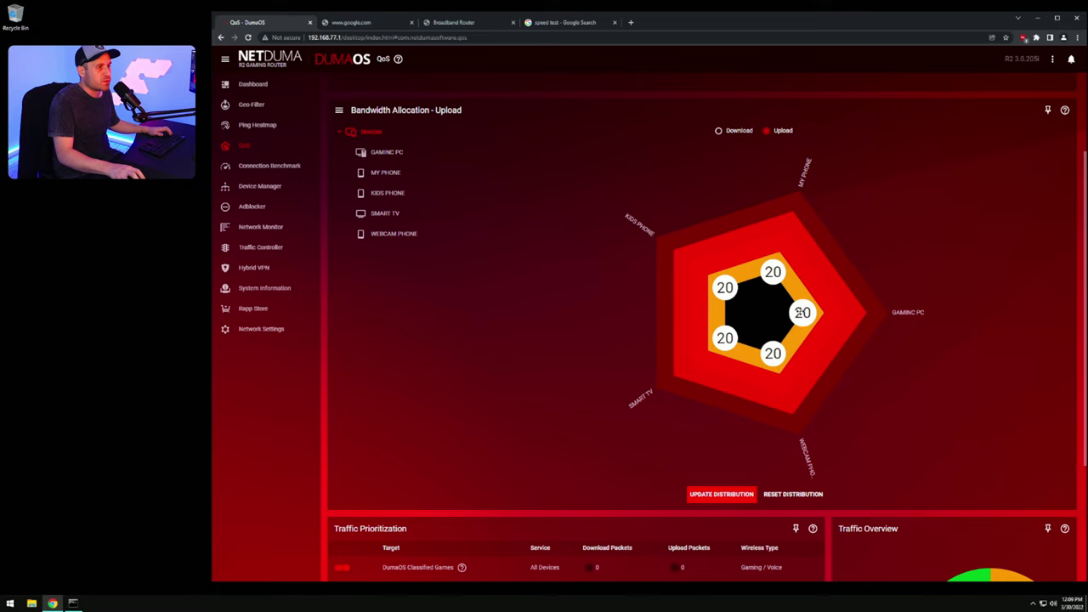
pyautogui.moveTo(798, 307); pyautogui.dragTo(945, 316)
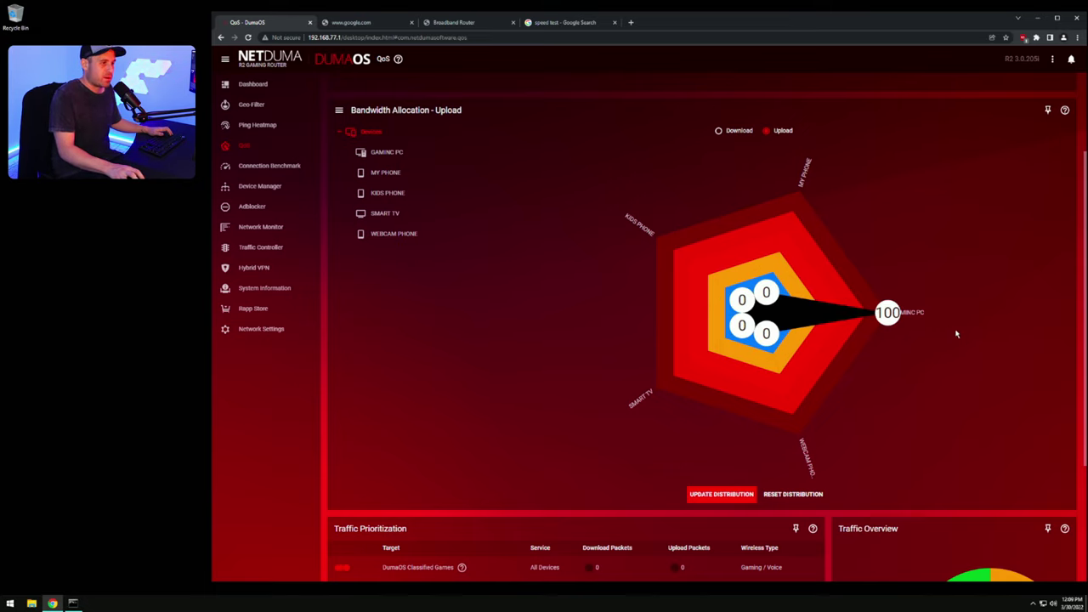
pyautogui.scroll(1, 955, 337)
pyautogui.scroll(1, 954, 336)
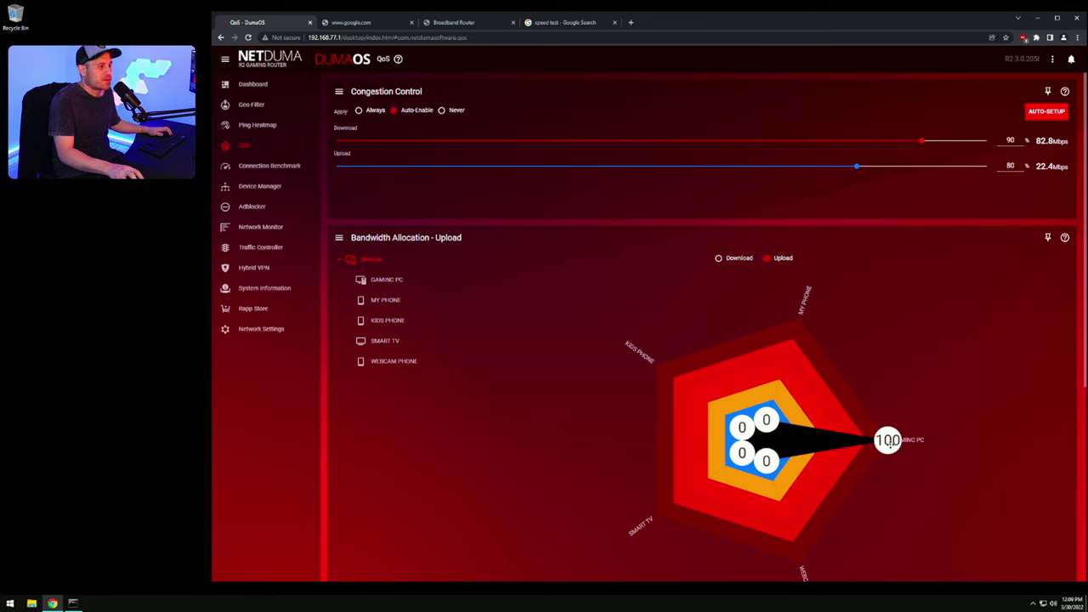
pyautogui.moveTo(889, 442); pyautogui.dragTo(854, 446)
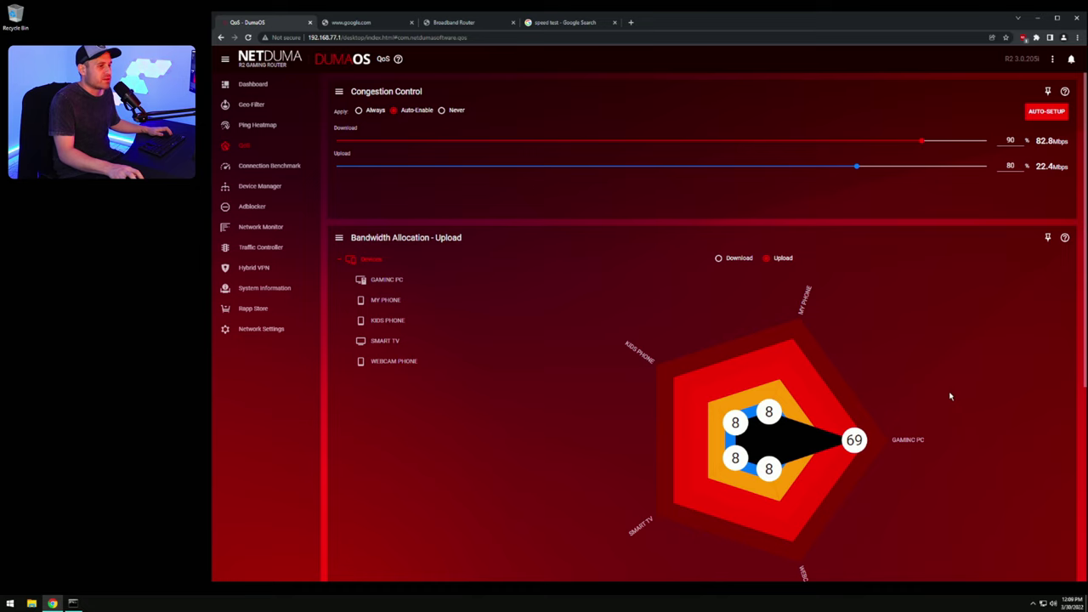
pyautogui.scroll(-3, 950, 396)
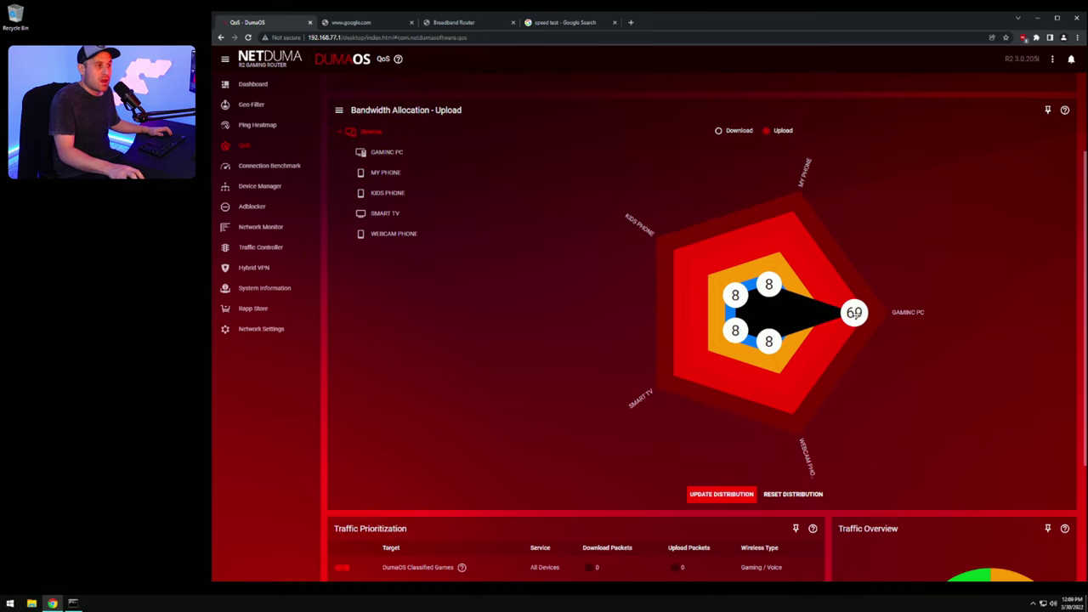
pyautogui.moveTo(857, 333); pyautogui.dragTo(815, 338)
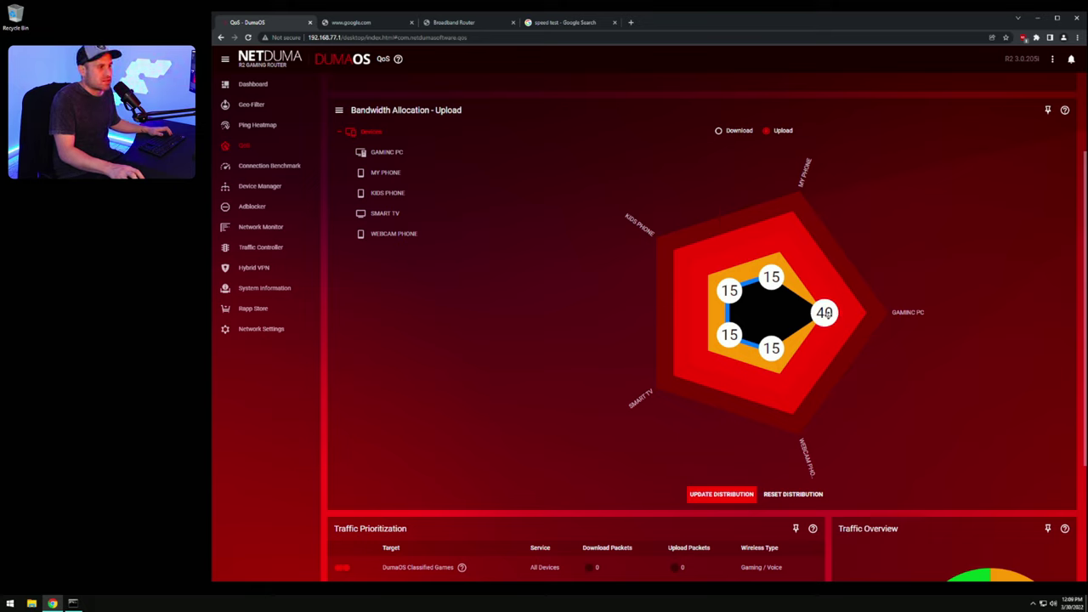
pyautogui.moveTo(825, 314); pyautogui.dragTo(865, 314)
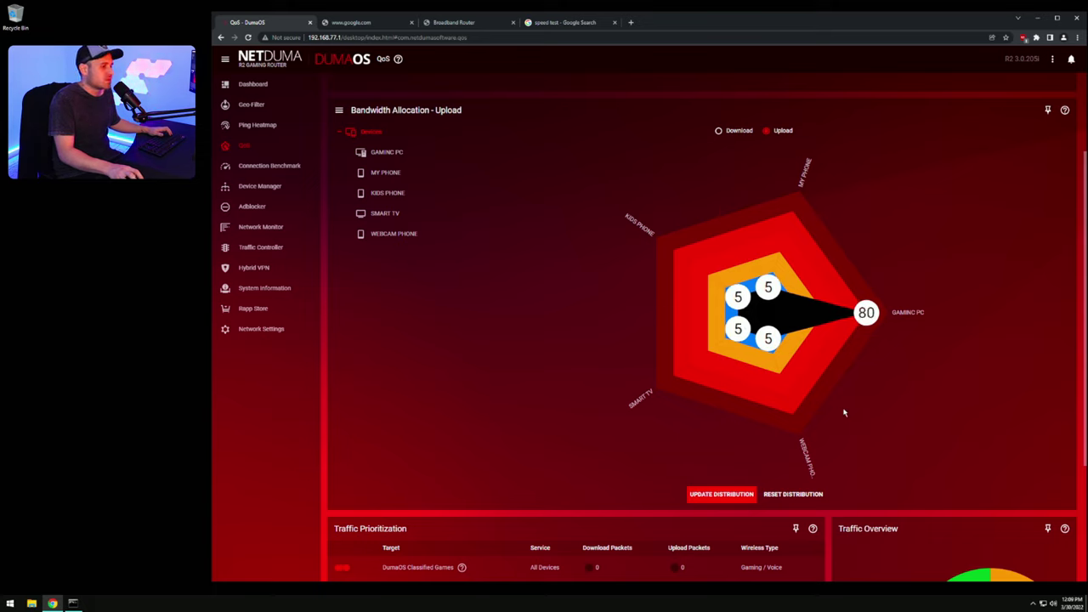
pyautogui.click(727, 495)
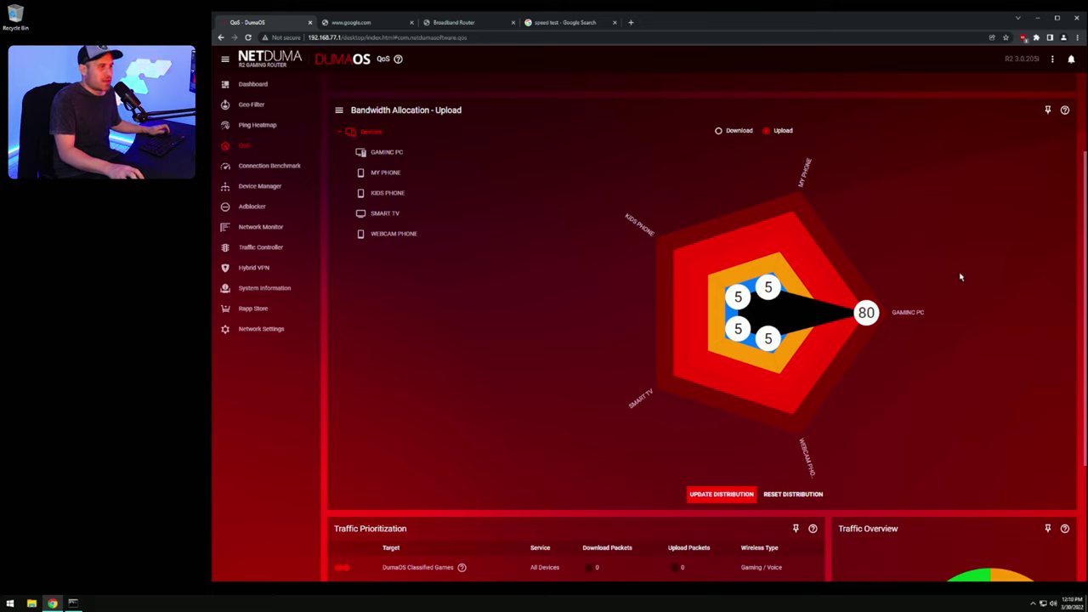
# Step: Give GAMING PC about 80 of download bandwidth and re-apply both download and upload distributions
pyautogui.scroll(1, 960, 281)
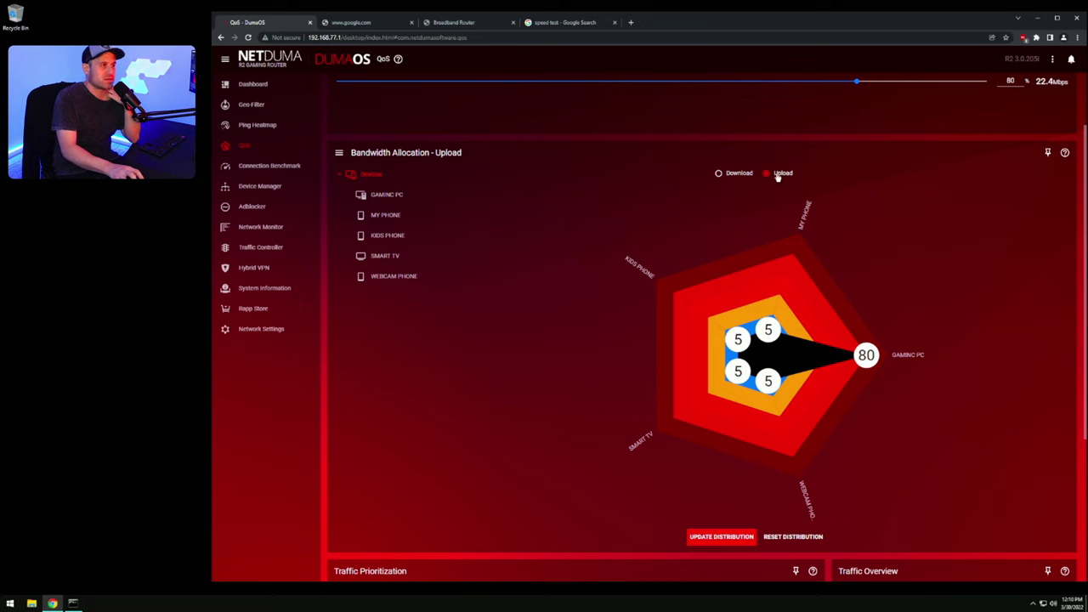
pyautogui.click(719, 173)
pyautogui.moveTo(796, 374); pyautogui.dragTo(868, 367)
pyautogui.click(733, 539)
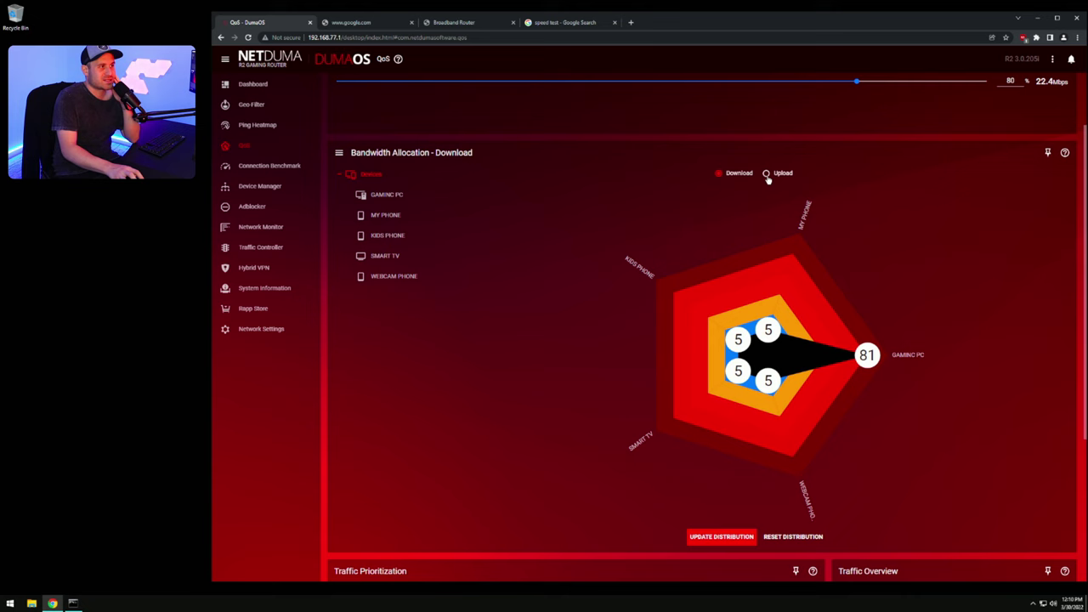
pyautogui.click(766, 174)
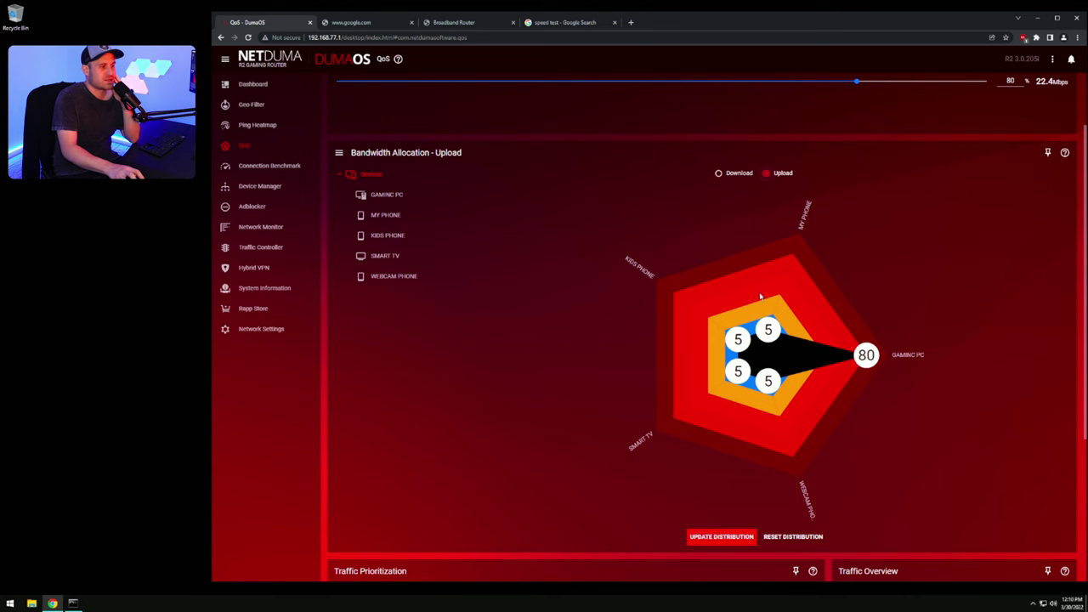
pyautogui.click(721, 538)
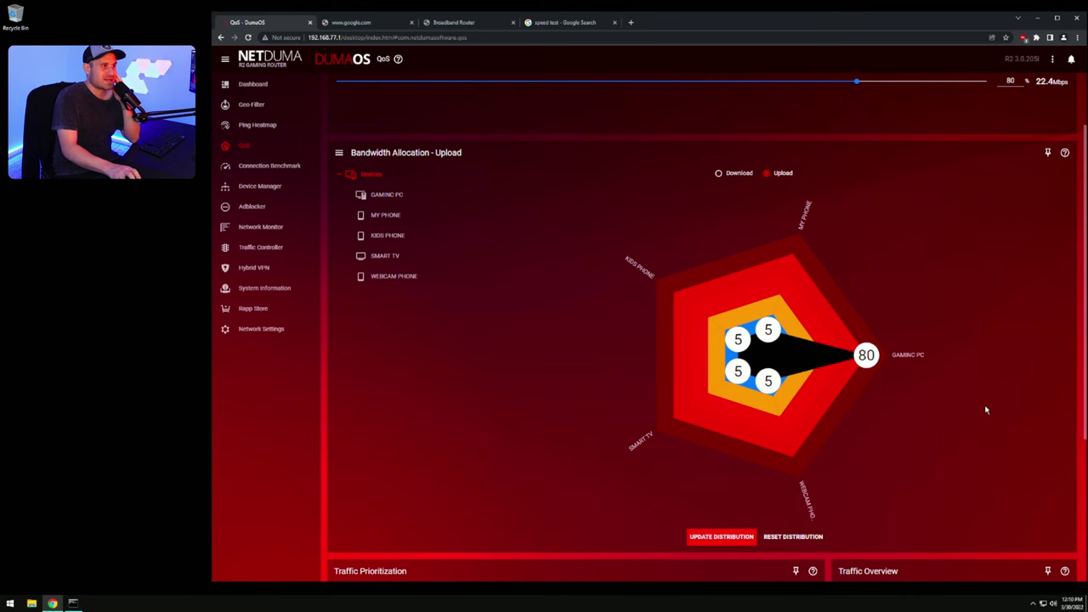
pyautogui.scroll(1, 982, 446)
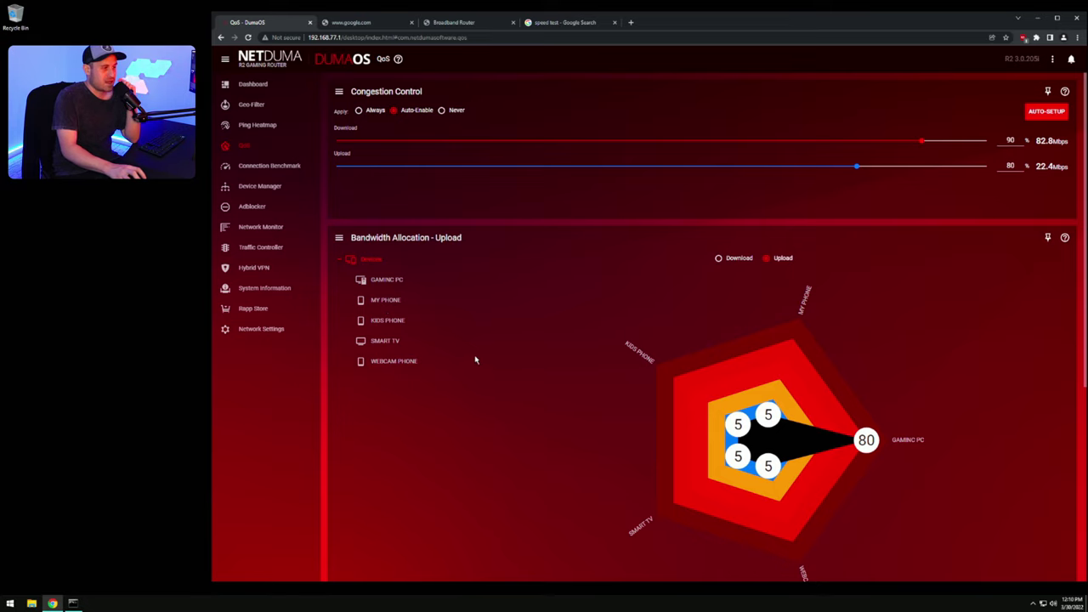
# Step: Reapply the download allocation with GAMING PC at 80 and other devices at 5
pyautogui.scroll(-1, 891, 394)
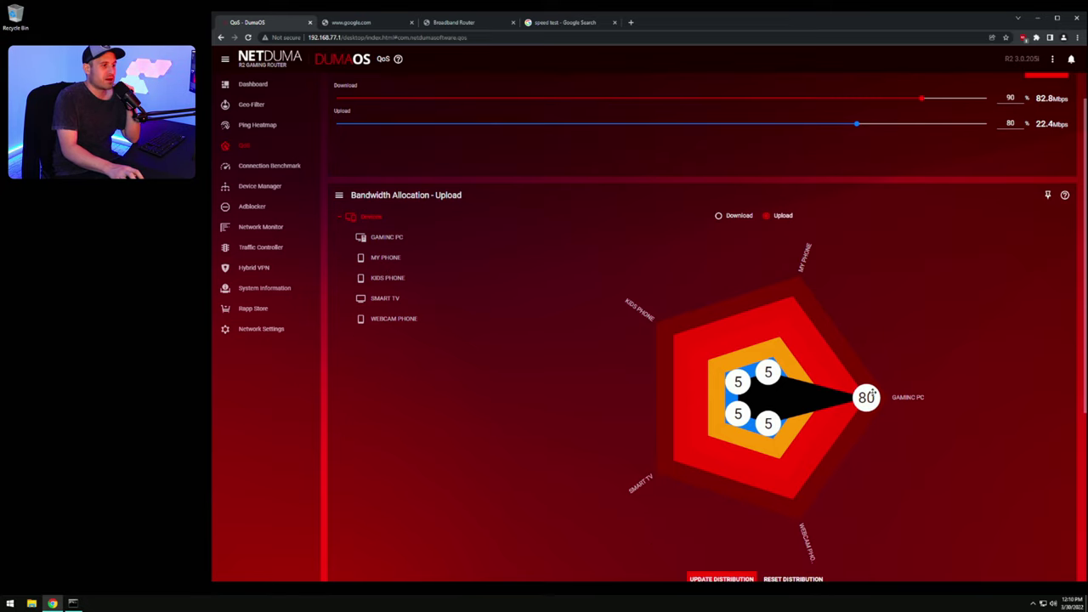
pyautogui.click(719, 215)
pyautogui.moveTo(869, 398); pyautogui.dragTo(864, 396)
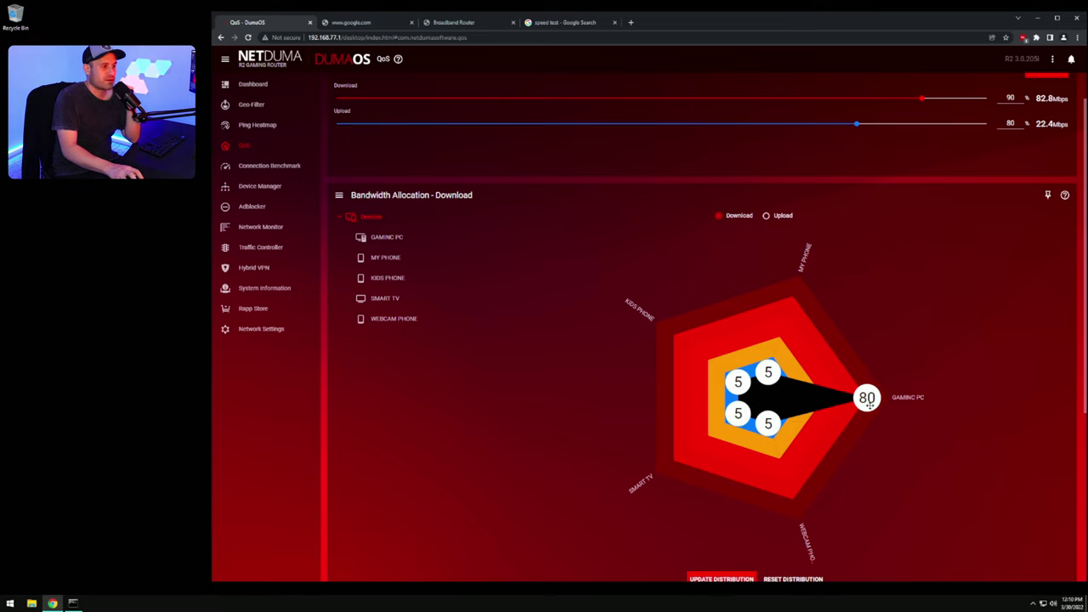
pyautogui.scroll(-2, 788, 507)
pyautogui.click(721, 496)
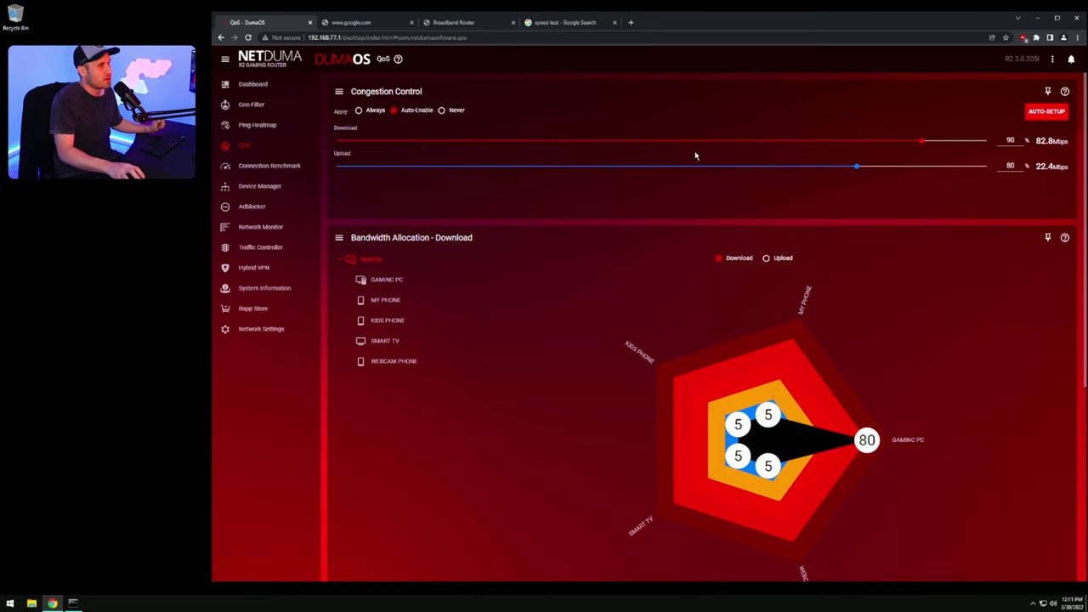
# Step: Untick Goodput in Congestion Control and disable all QoS features, confirming with PROCEED
pyautogui.click(339, 93)
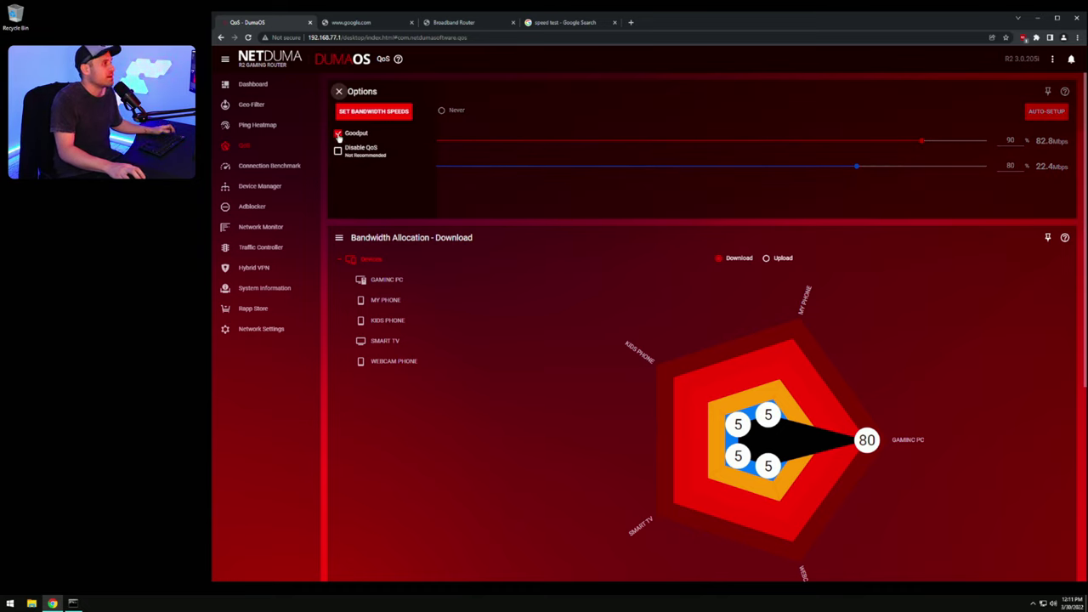
pyautogui.click(337, 135)
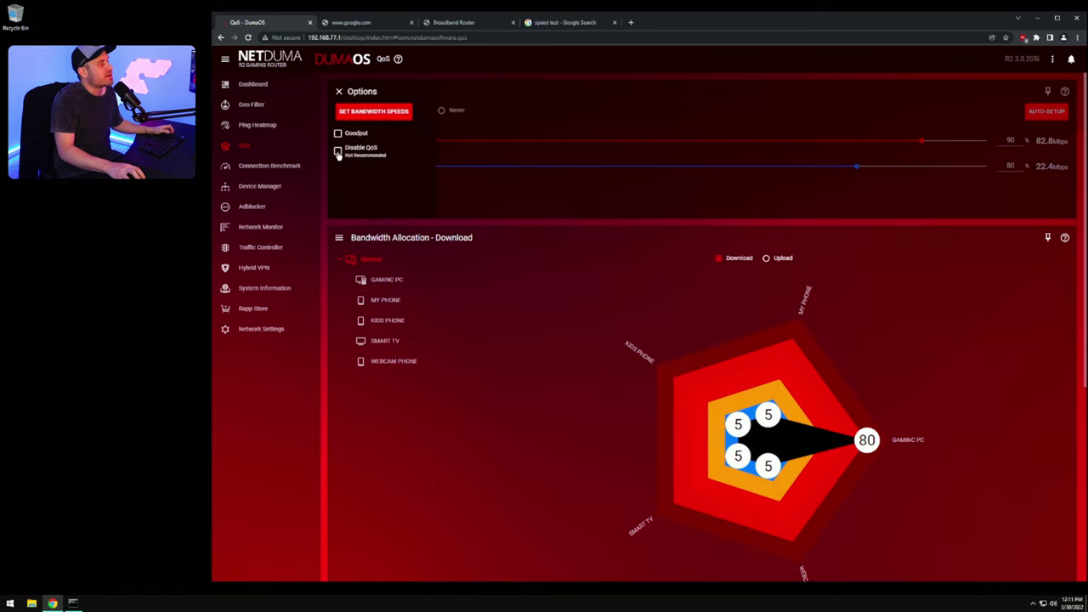
pyautogui.click(338, 151)
pyautogui.click(795, 401)
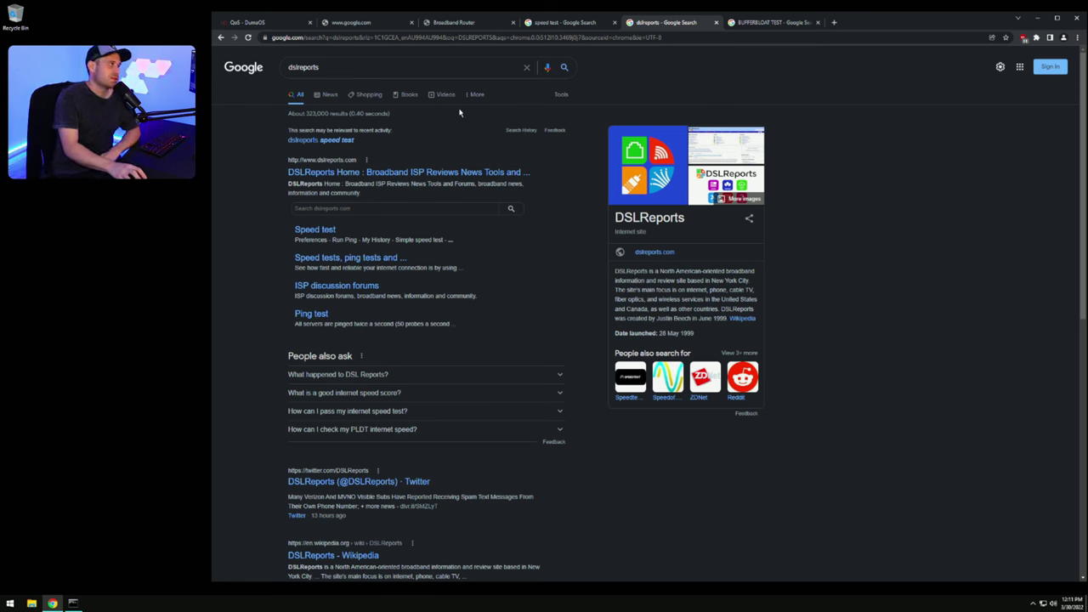
# Step: Open DSLReports and Waveform's Bufferbloat Test from the search results, then go to DSLReports Speed Test
pyautogui.click(428, 174)
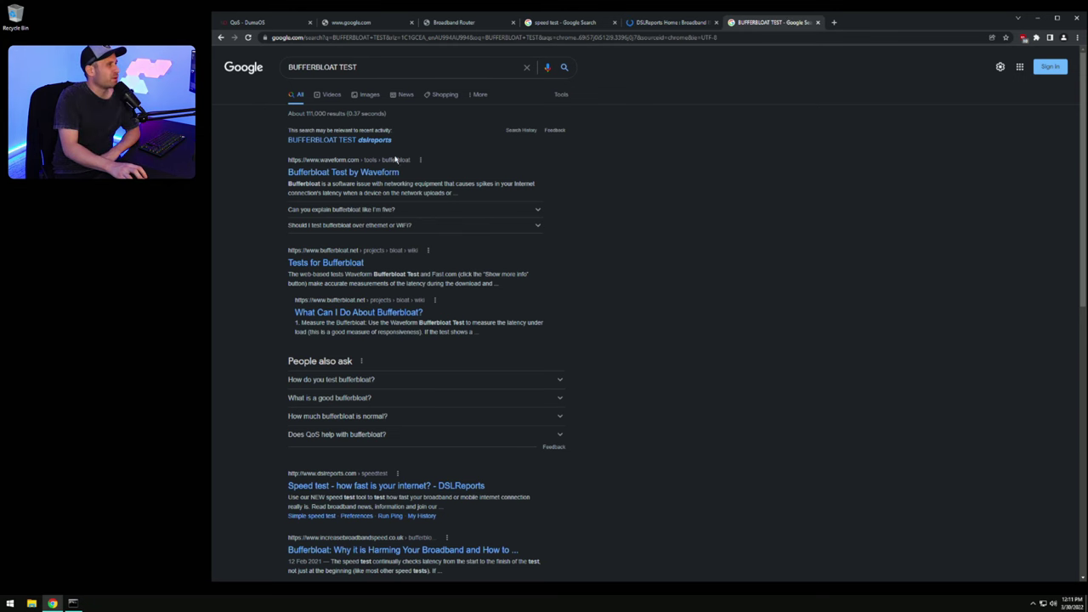
pyautogui.click(393, 175)
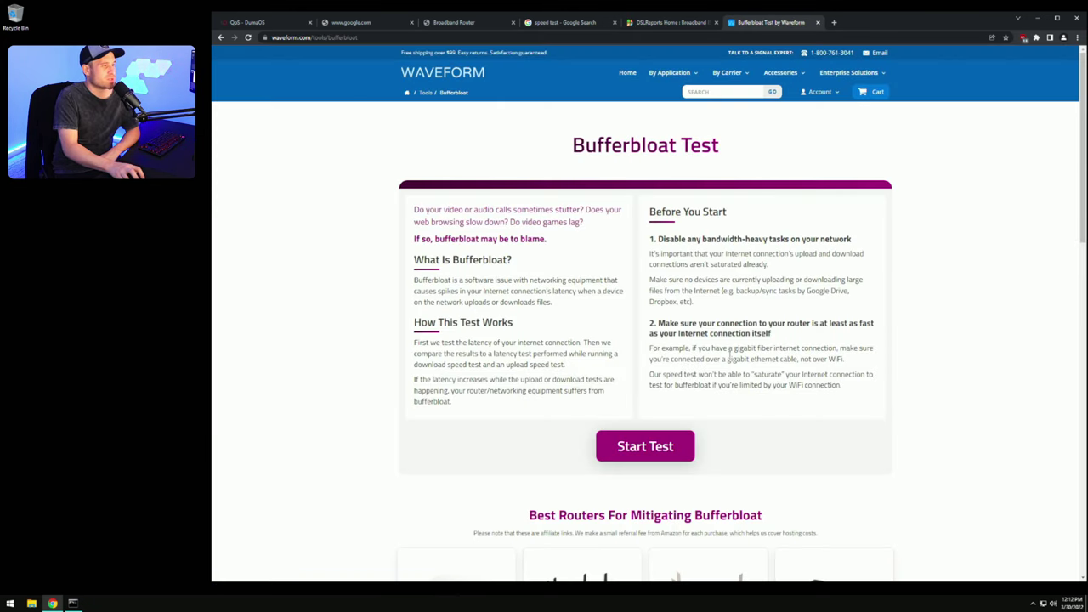
pyautogui.scroll(-1, 672, 316)
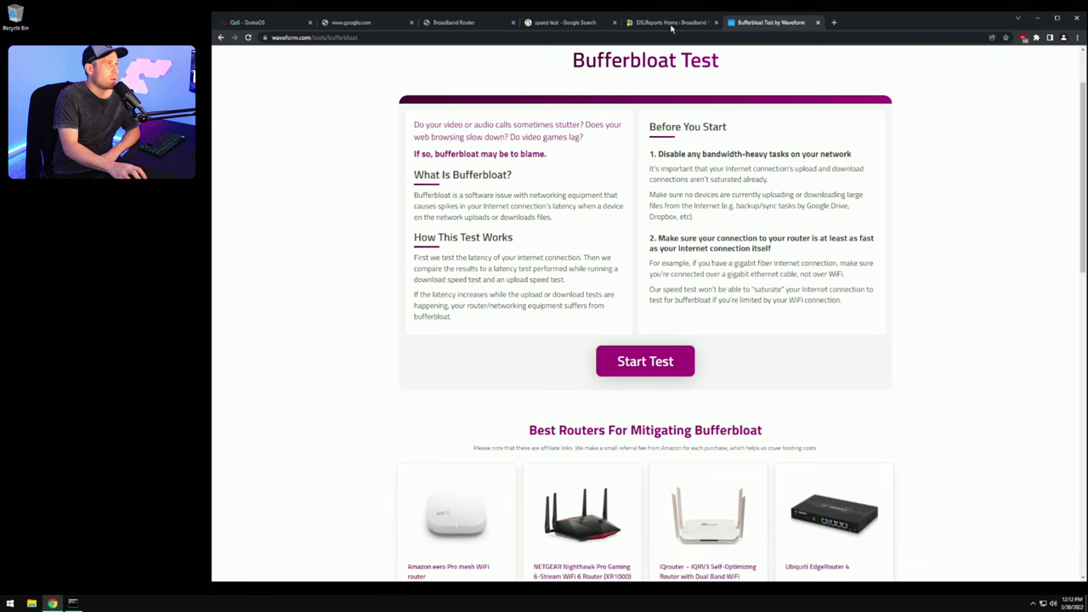
pyautogui.click(674, 23)
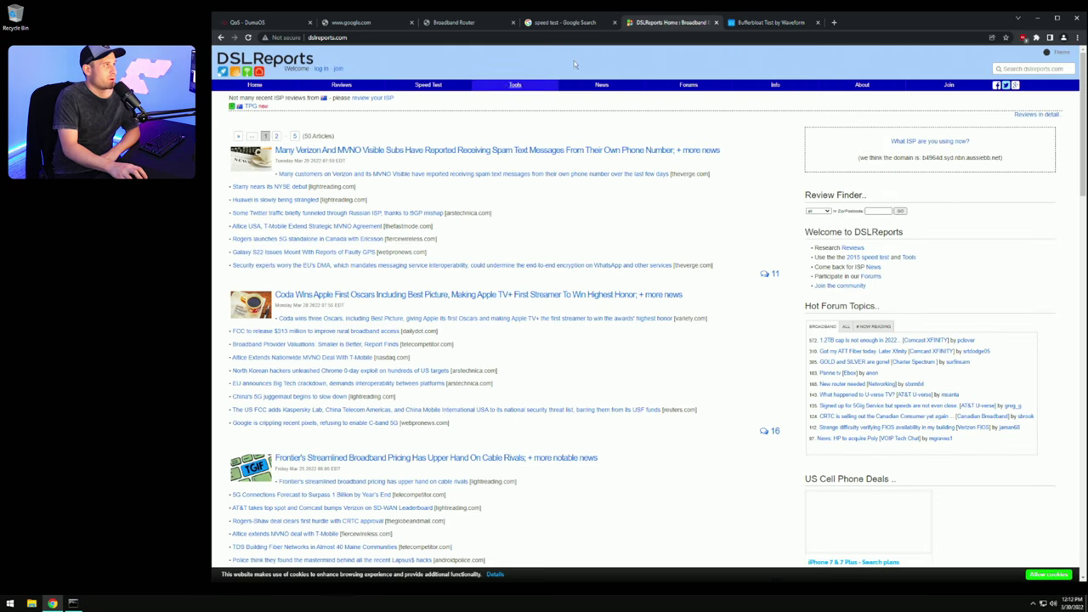
pyautogui.moveTo(441, 89)
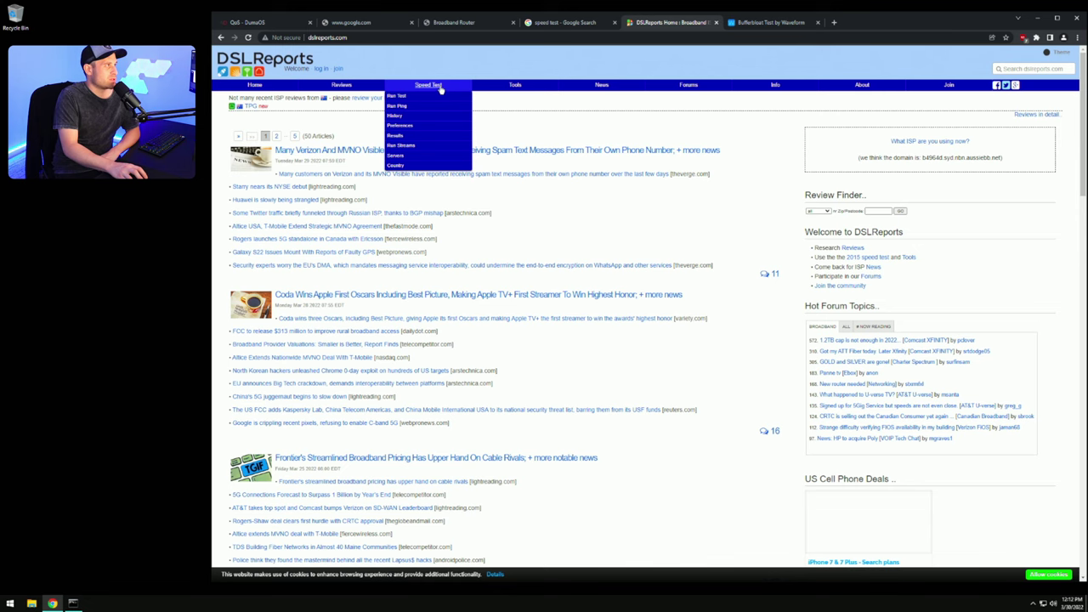
pyautogui.click(438, 87)
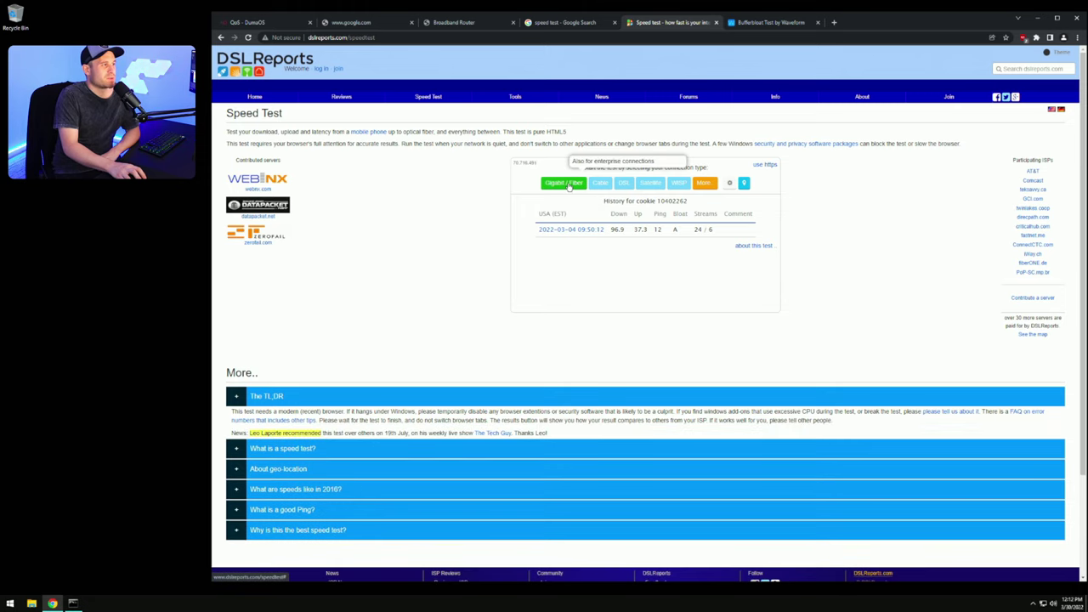
# Step: Run the Gigabit/Fiber speed test (99/36.4 Mbps, bufferbloat A) and review its latency results
pyautogui.click(567, 184)
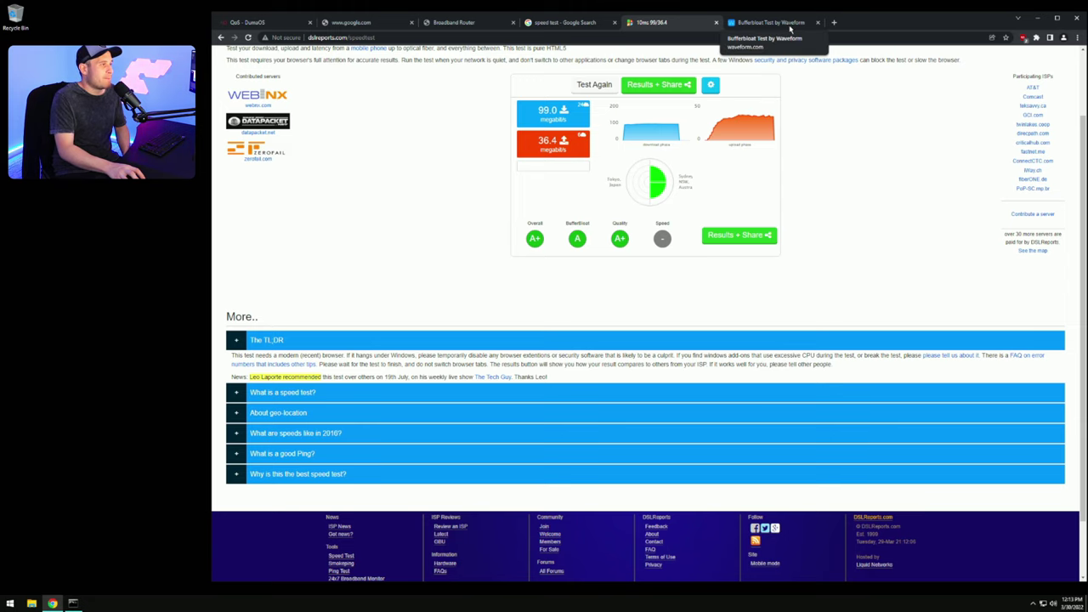
pyautogui.scroll(1, 847, 217)
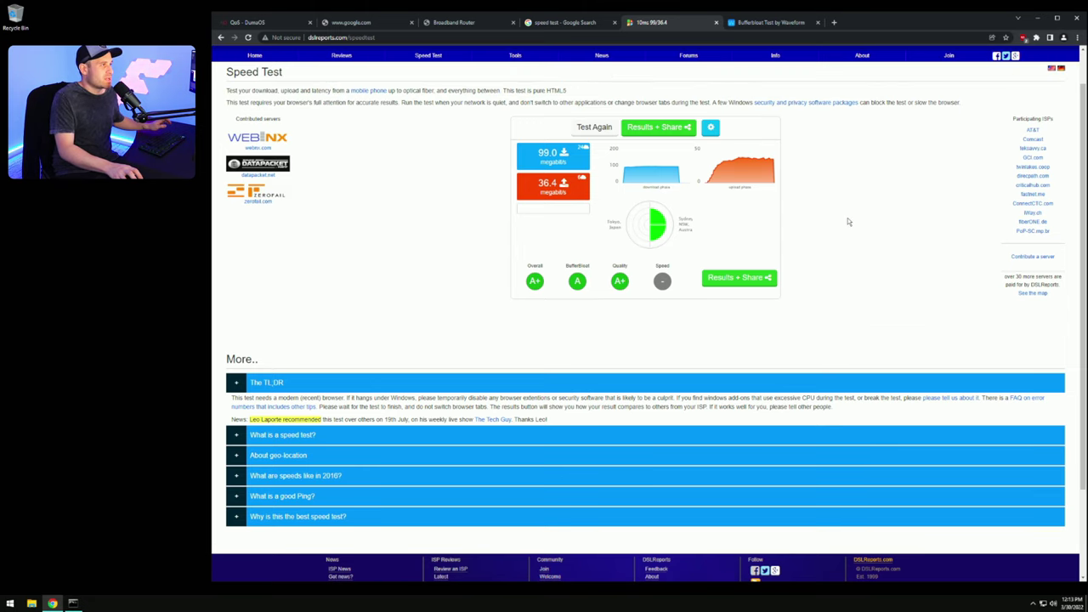
pyautogui.click(748, 277)
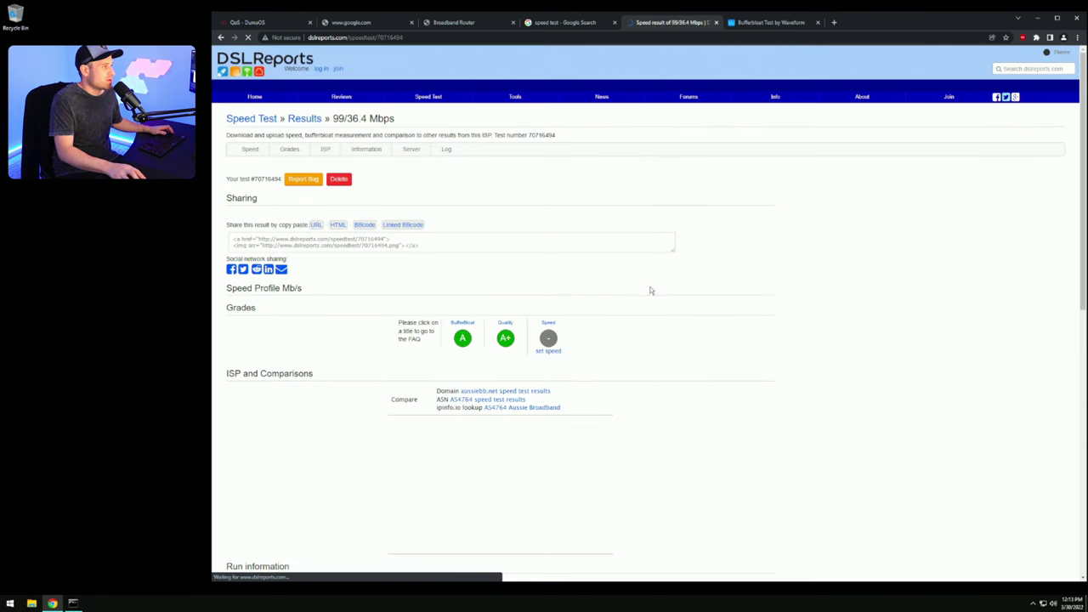
pyautogui.scroll(-3, 724, 338)
pyautogui.moveTo(451, 379)
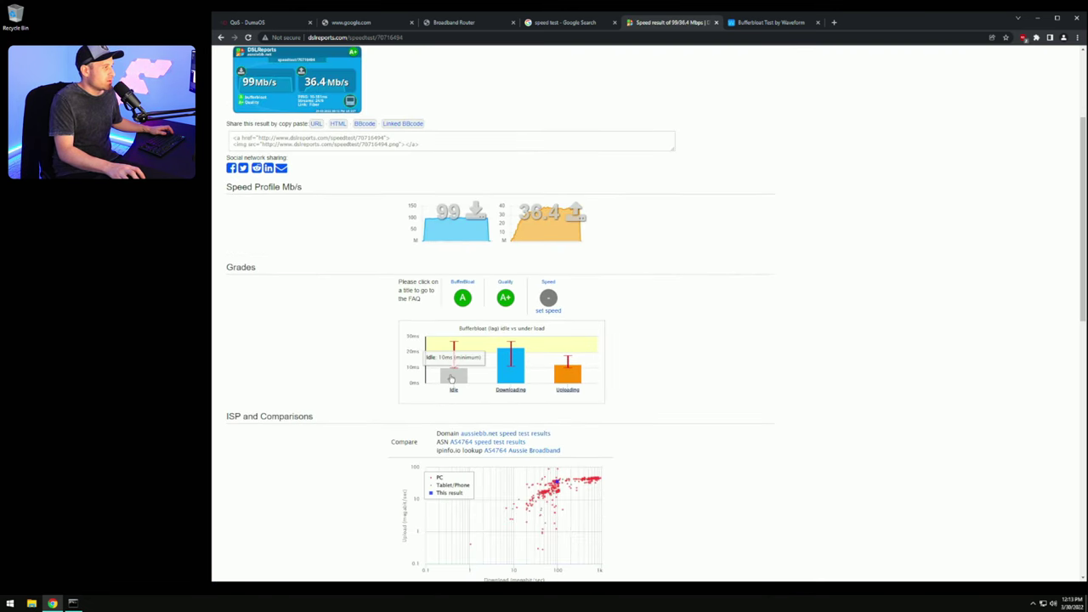
pyautogui.moveTo(568, 372)
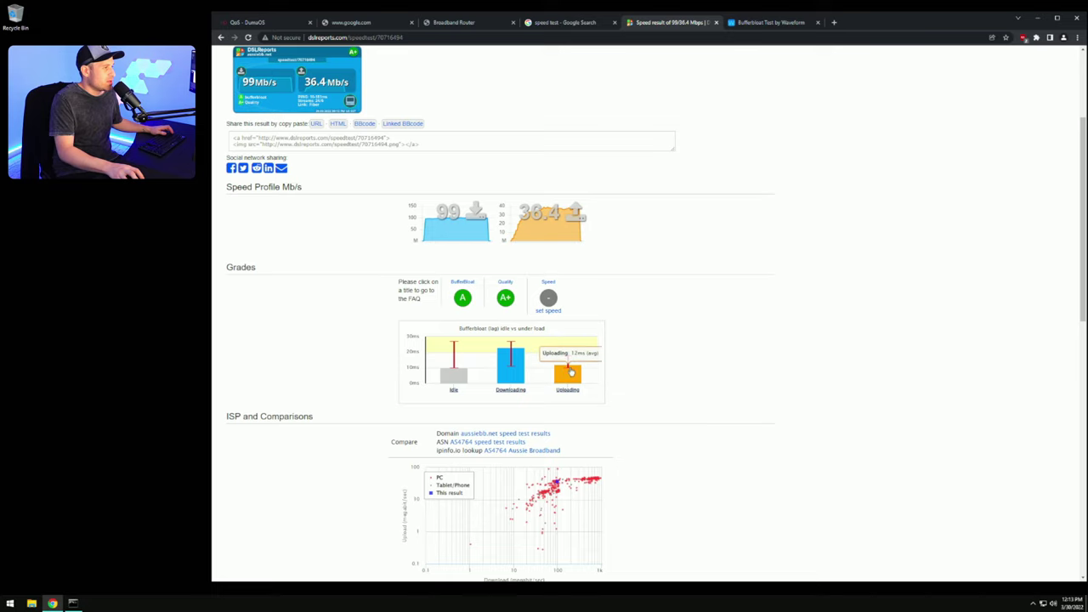
pyautogui.moveTo(512, 371)
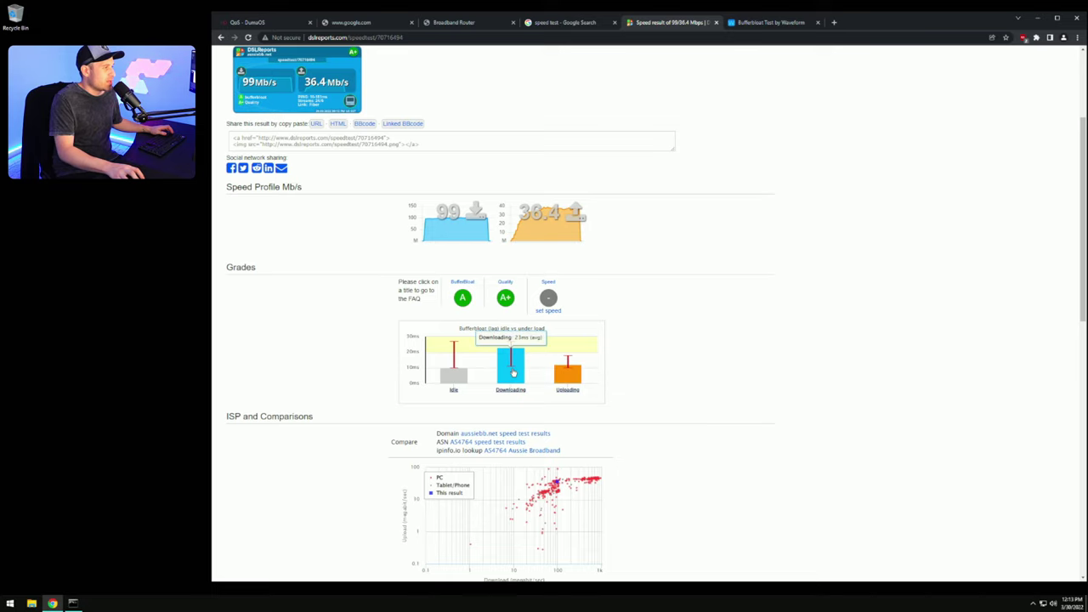
pyautogui.scroll(-2, 718, 359)
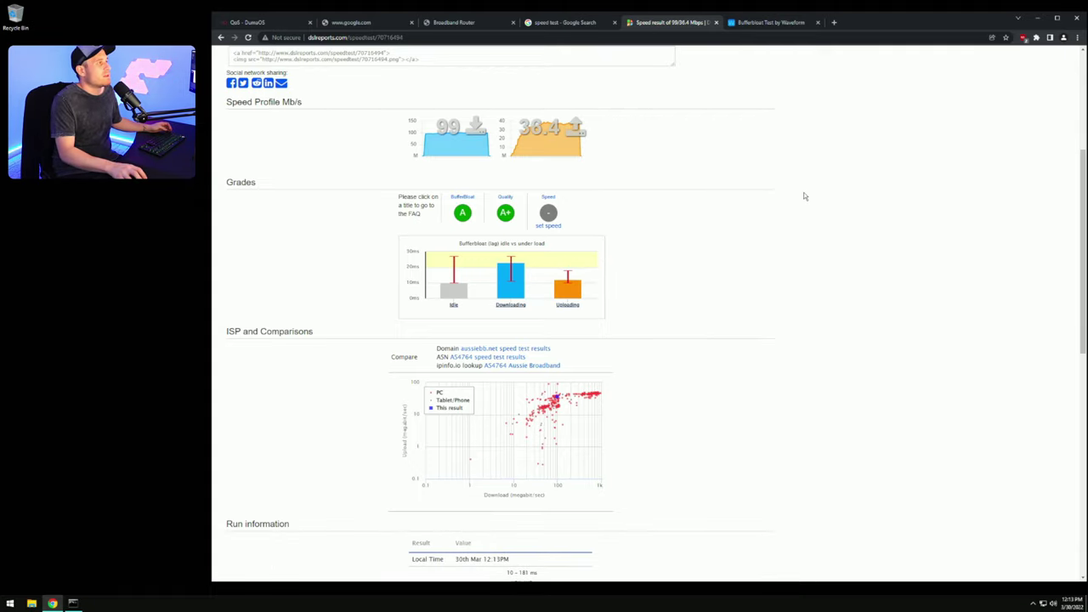
pyautogui.scroll(6, 692, 299)
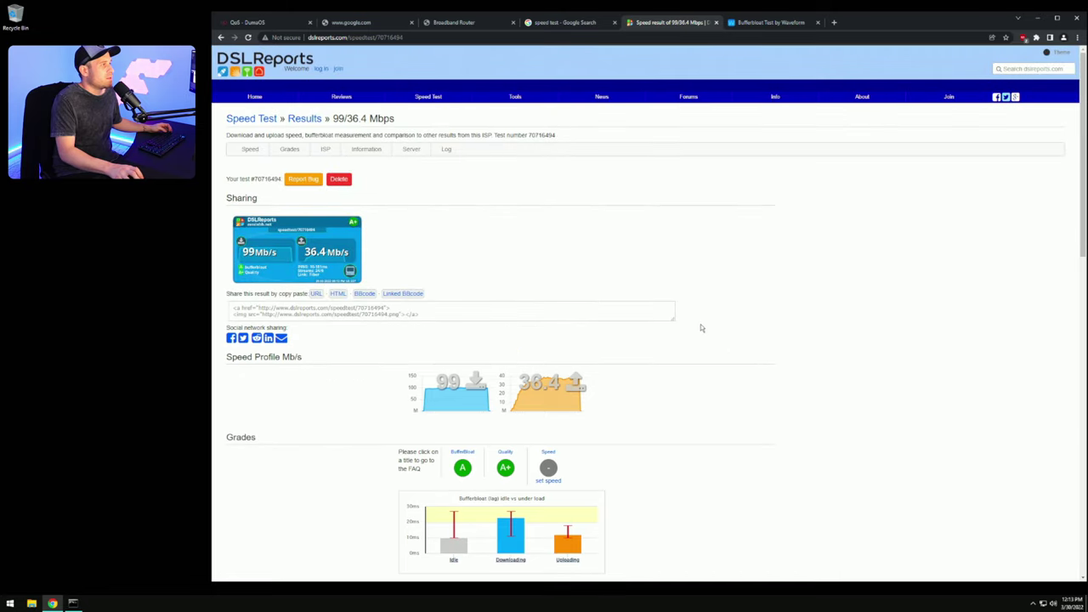
# Step: Run Waveform's Bufferbloat Test and review the grade A result: 96.4/33.7 Mbps, 10 ms, +8/+3 ms
pyautogui.click(761, 22)
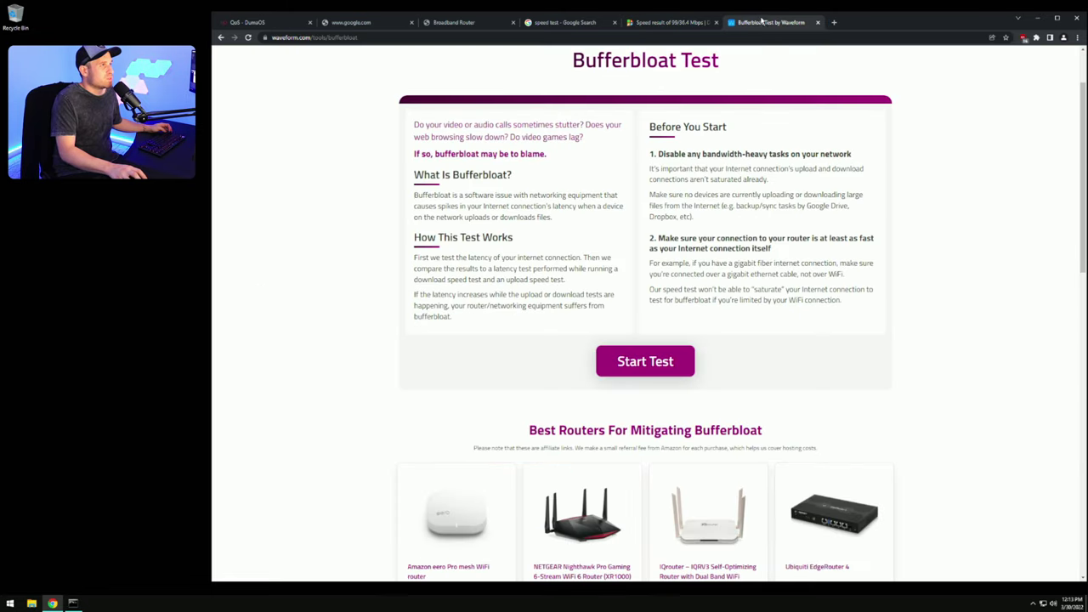
pyautogui.click(656, 366)
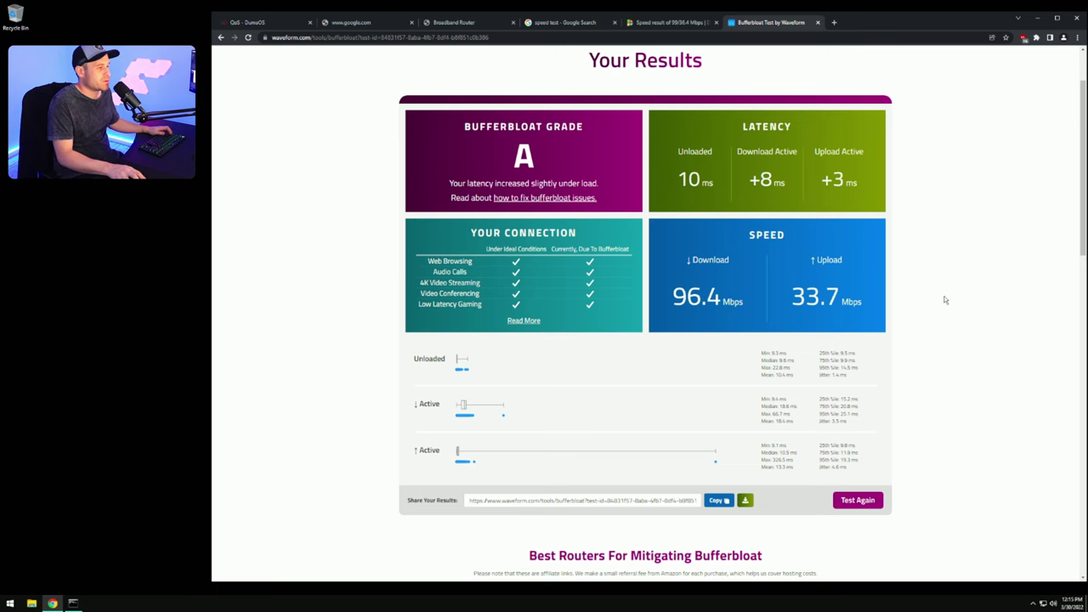
pyautogui.scroll(-3, 873, 327)
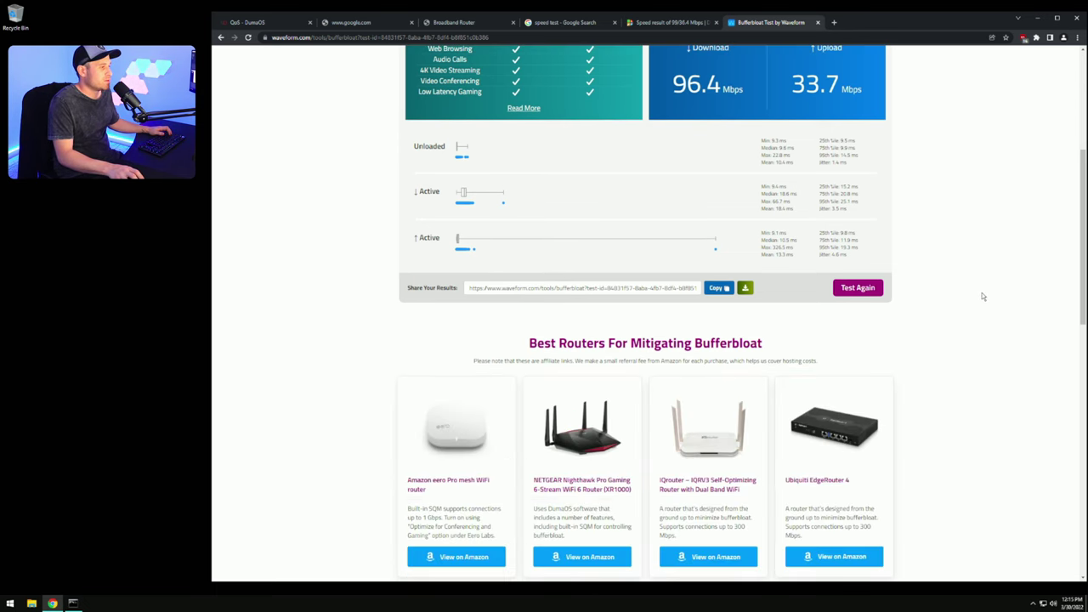
pyautogui.scroll(-1, 984, 296)
pyautogui.scroll(2, 1011, 319)
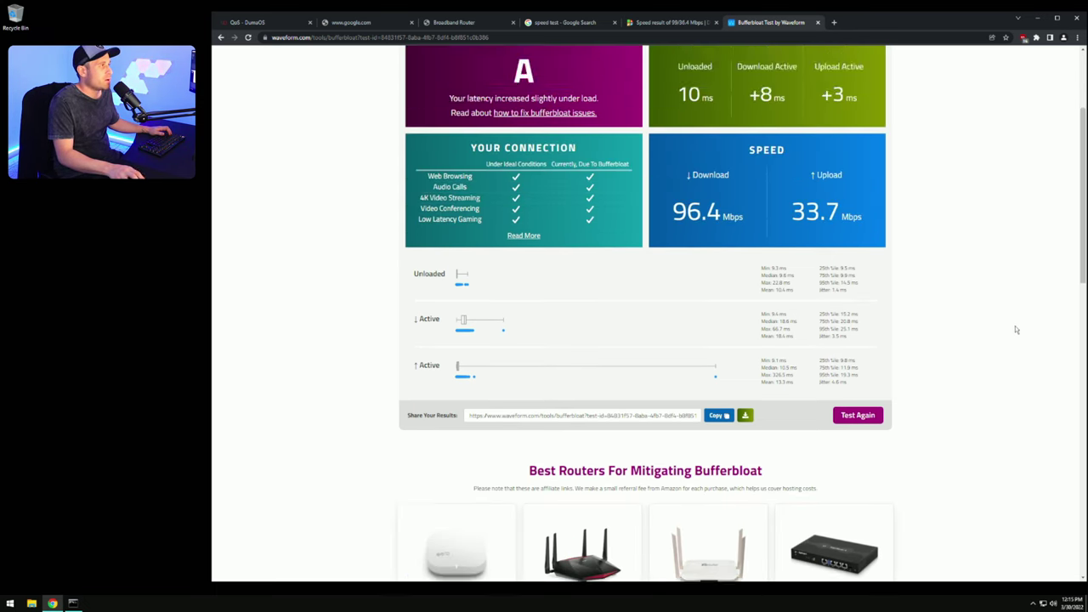
pyautogui.scroll(-2, 1015, 325)
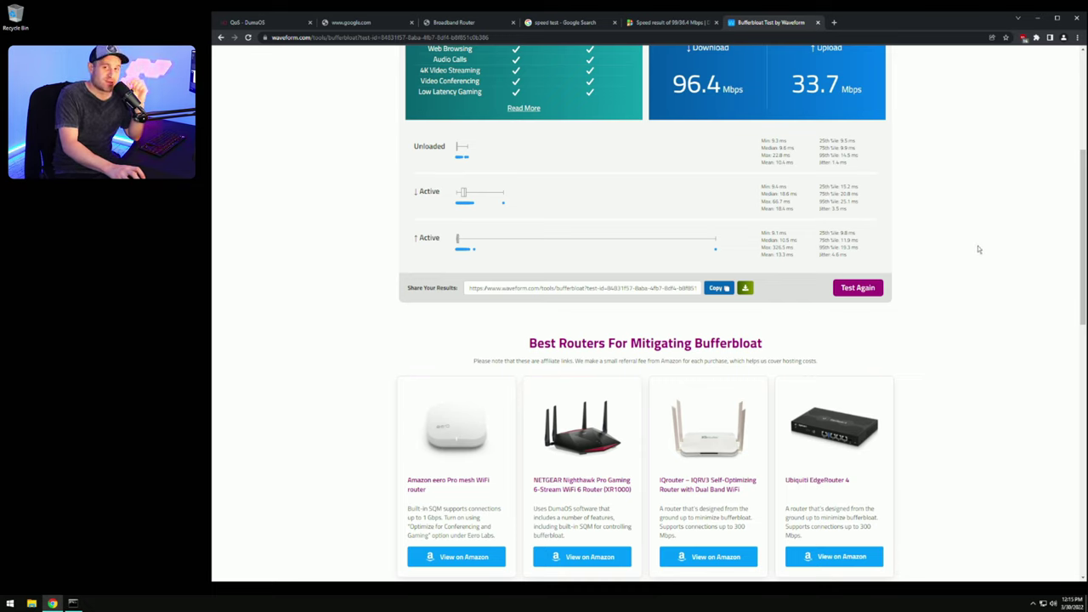
pyautogui.scroll(4, 977, 291)
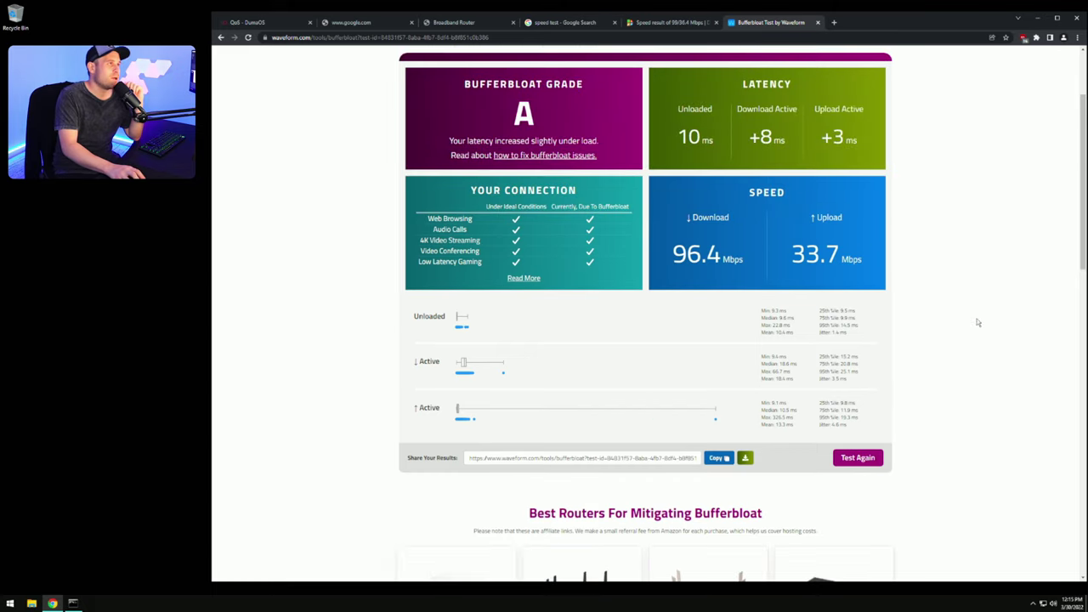
# Step: Turn on Goodput and re-enable QoS in the router's QoS settings
pyautogui.click(267, 23)
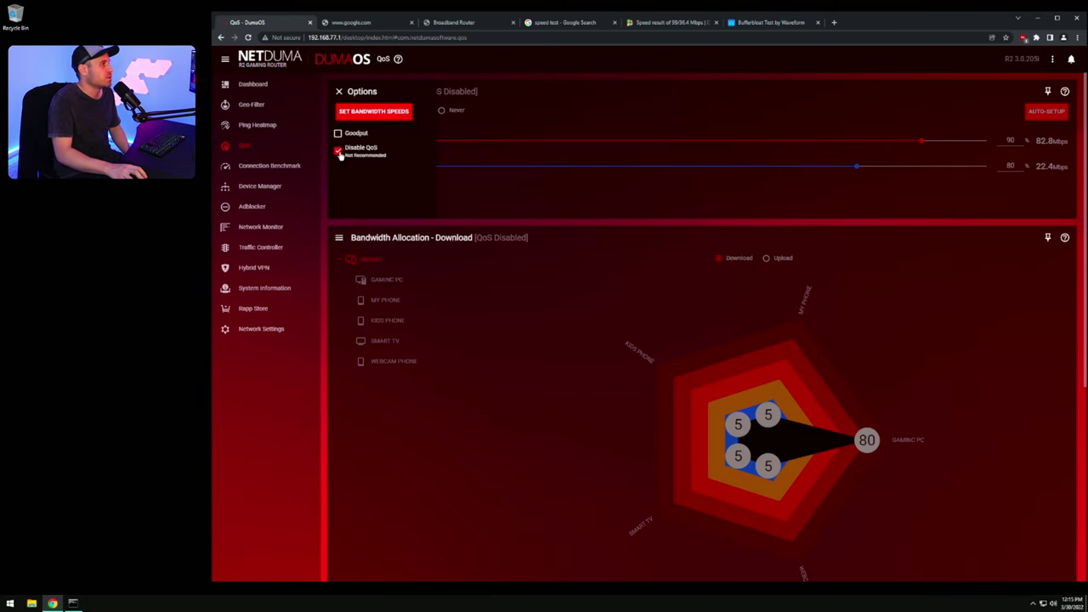
pyautogui.click(338, 134)
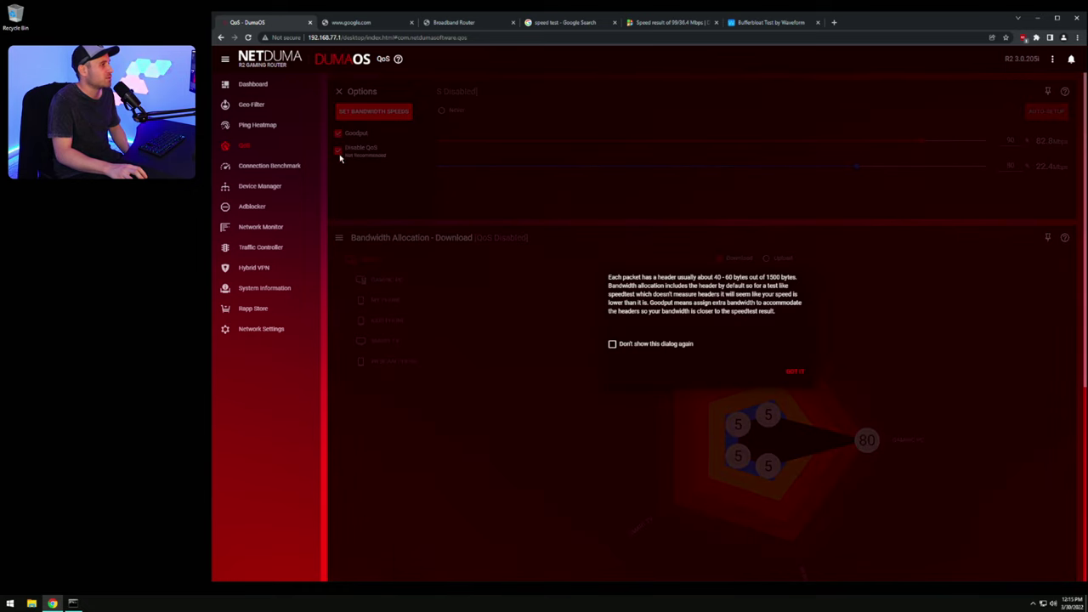
pyautogui.click(790, 372)
pyautogui.click(338, 150)
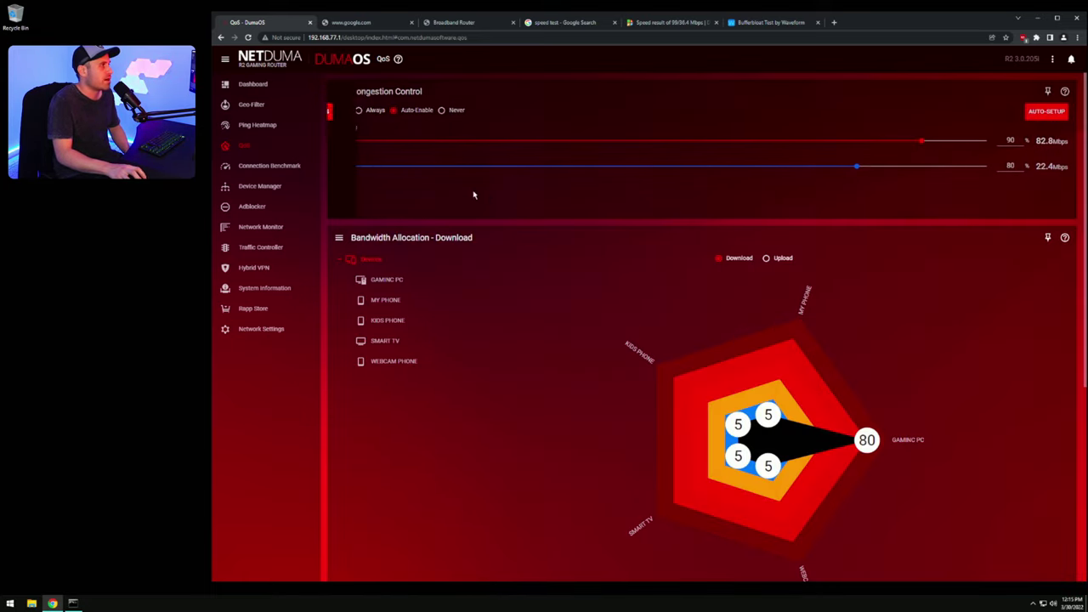
# Step: Confirm the configured bandwidth speeds are still 92/28 Mbps
pyautogui.click(341, 93)
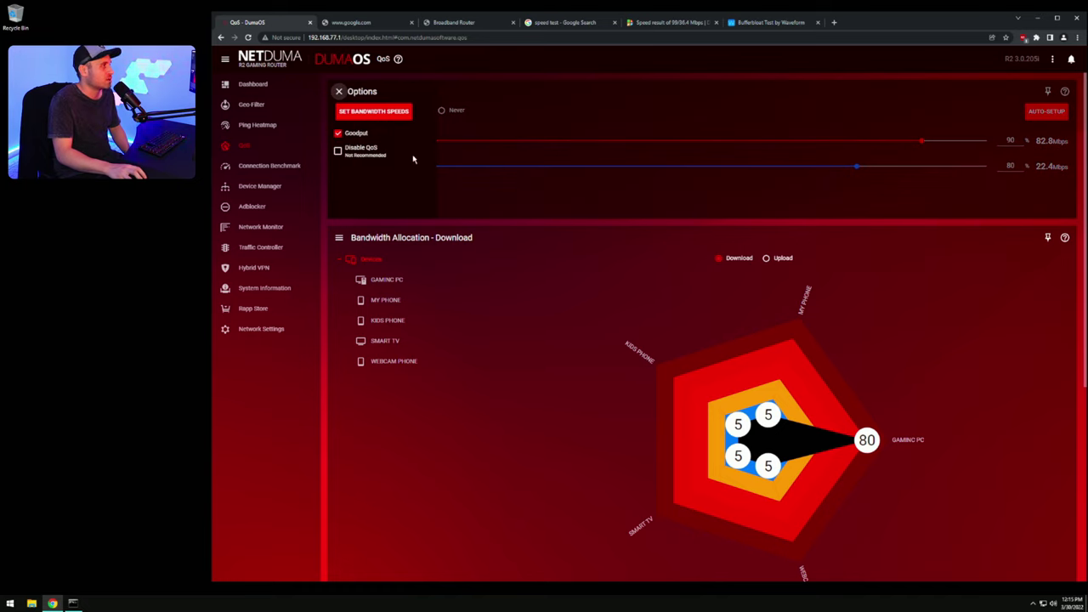
pyautogui.click(376, 116)
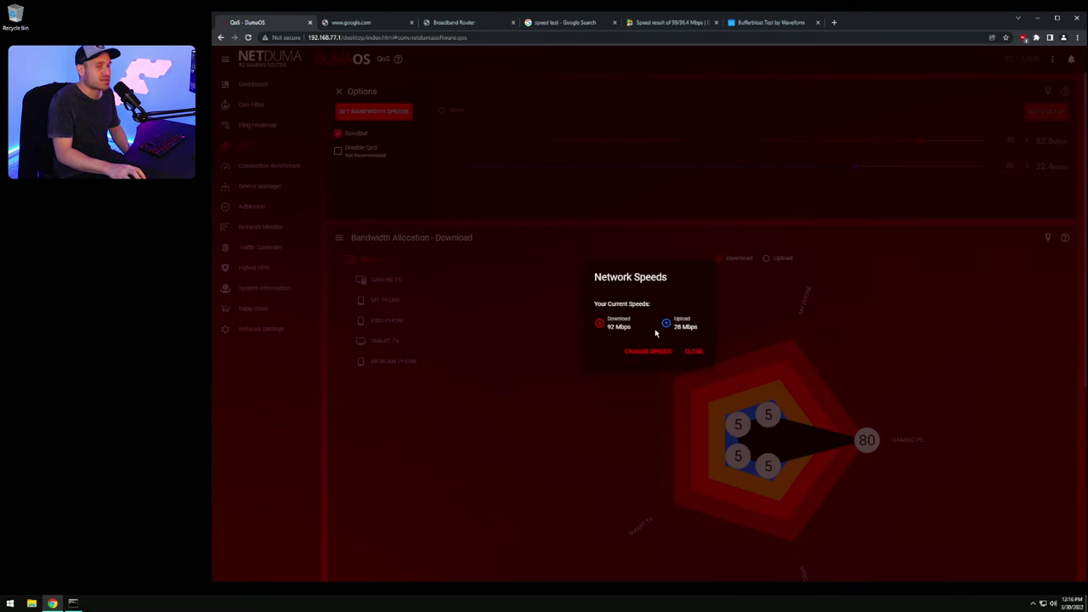
pyautogui.click(694, 351)
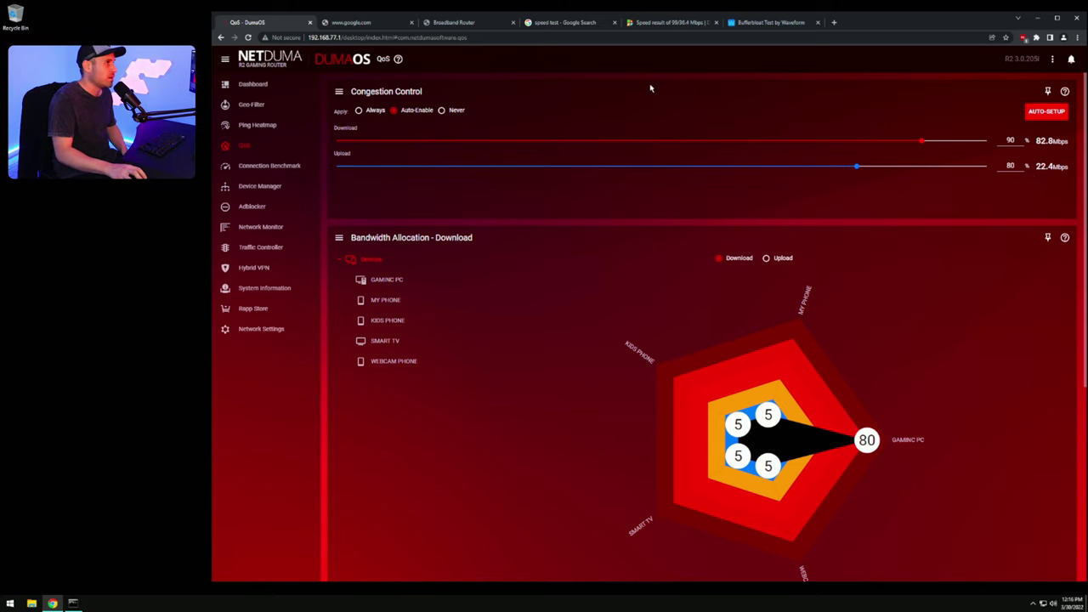
# Step: Run a DSLReports Gigabit/Fiber speed test, reaching 92.6/28.5 Mbps with A+ bufferbloat and quality
pyautogui.click(677, 23)
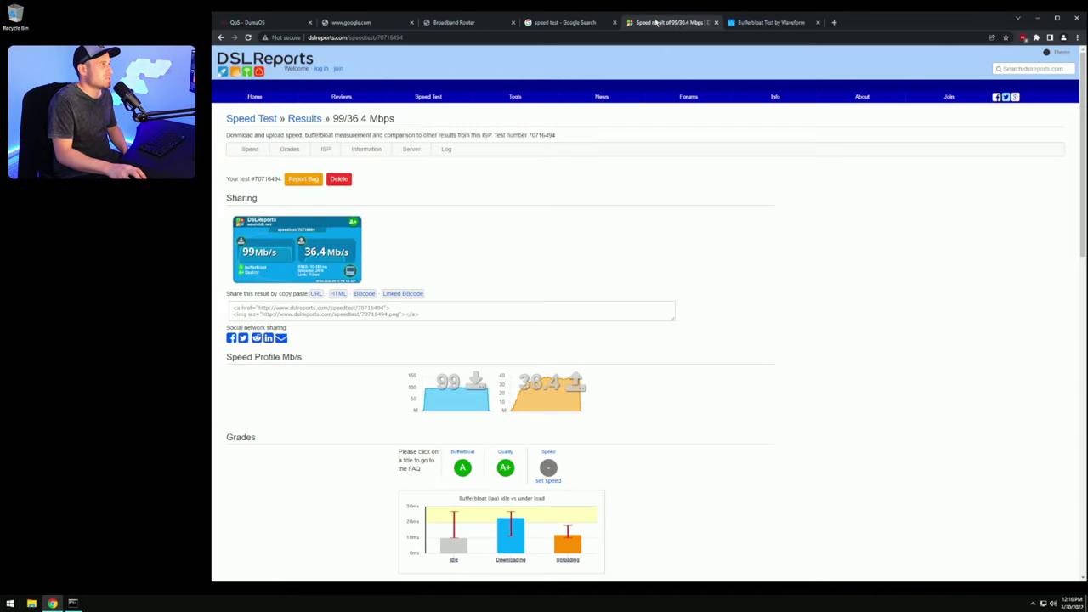
pyautogui.click(435, 98)
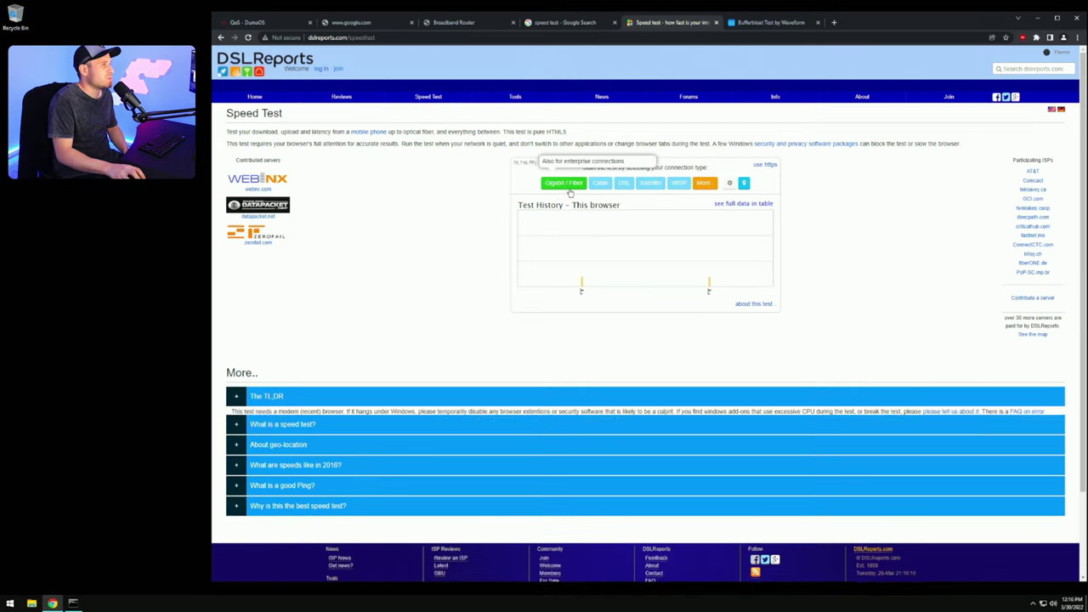
pyautogui.click(563, 185)
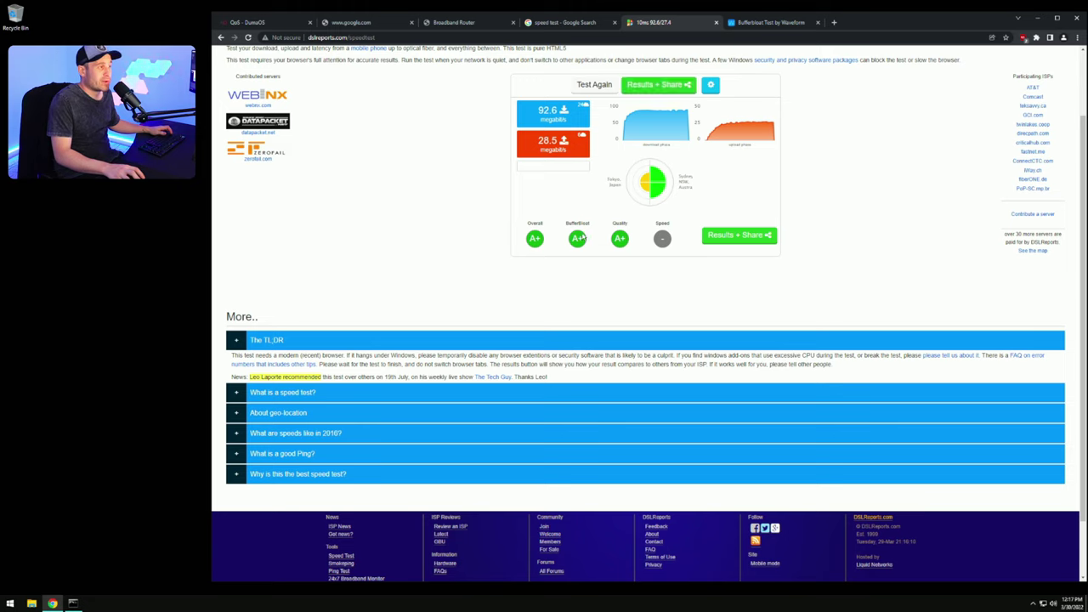
pyautogui.moveTo(588, 224); pyautogui.dragTo(572, 223)
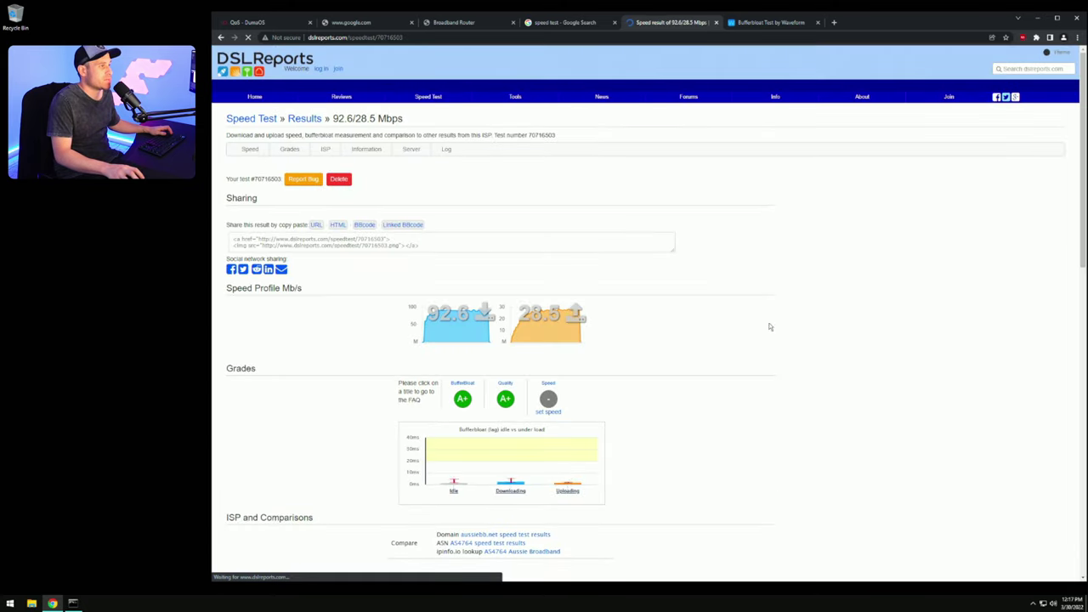
pyautogui.scroll(-2, 739, 360)
pyautogui.moveTo(571, 464)
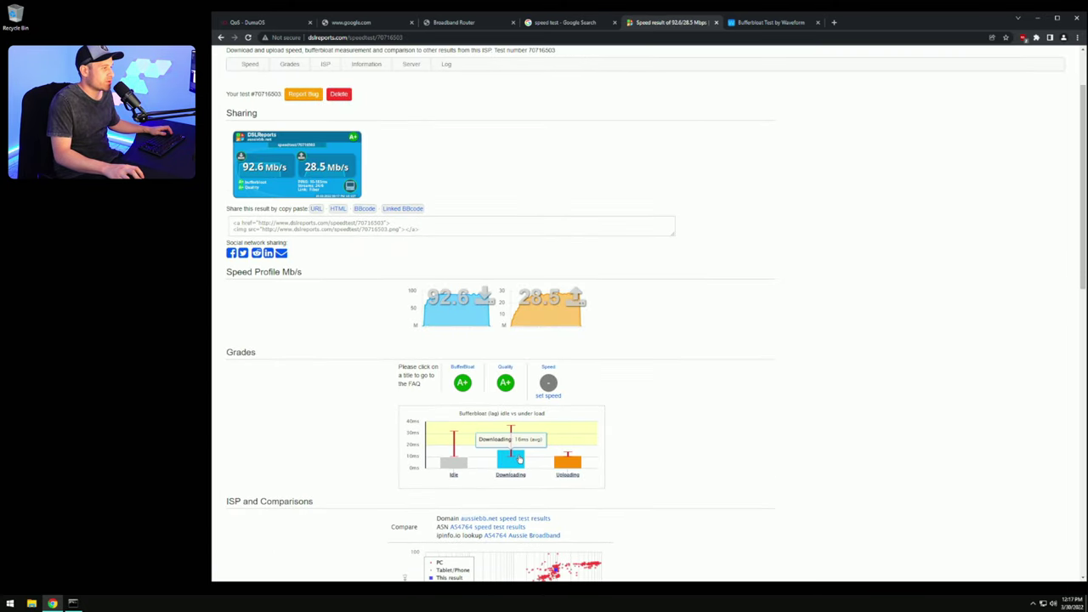
pyautogui.moveTo(453, 442)
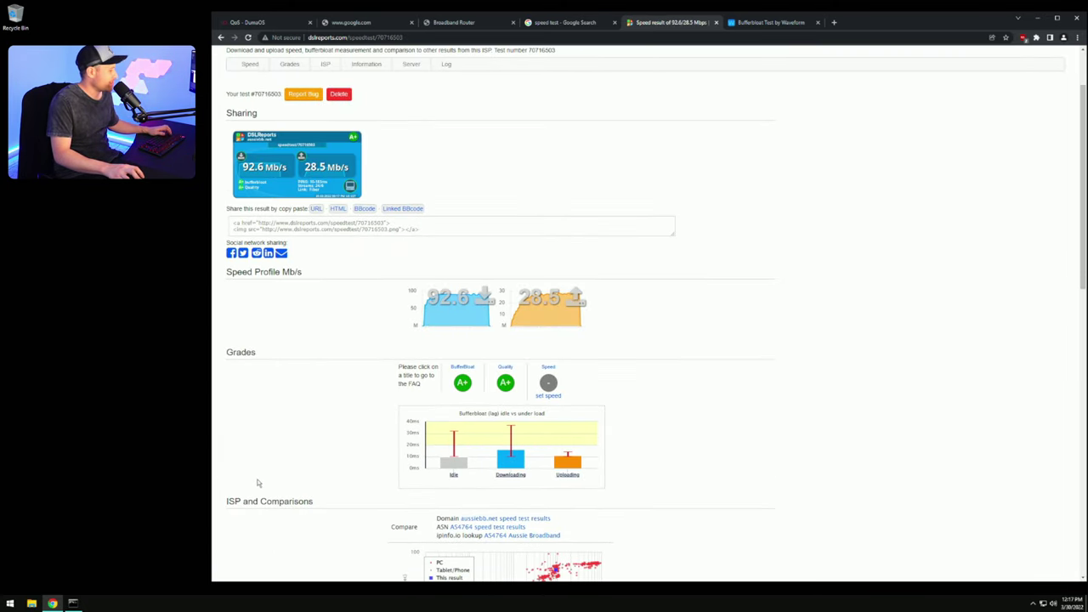
pyautogui.press('super+e')
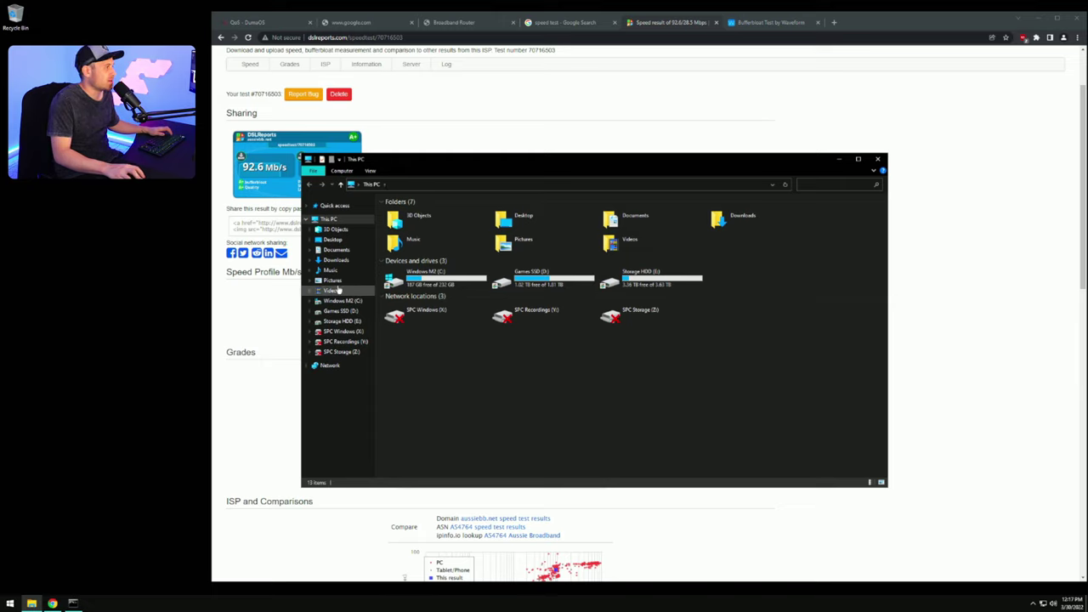
pyautogui.click(333, 281)
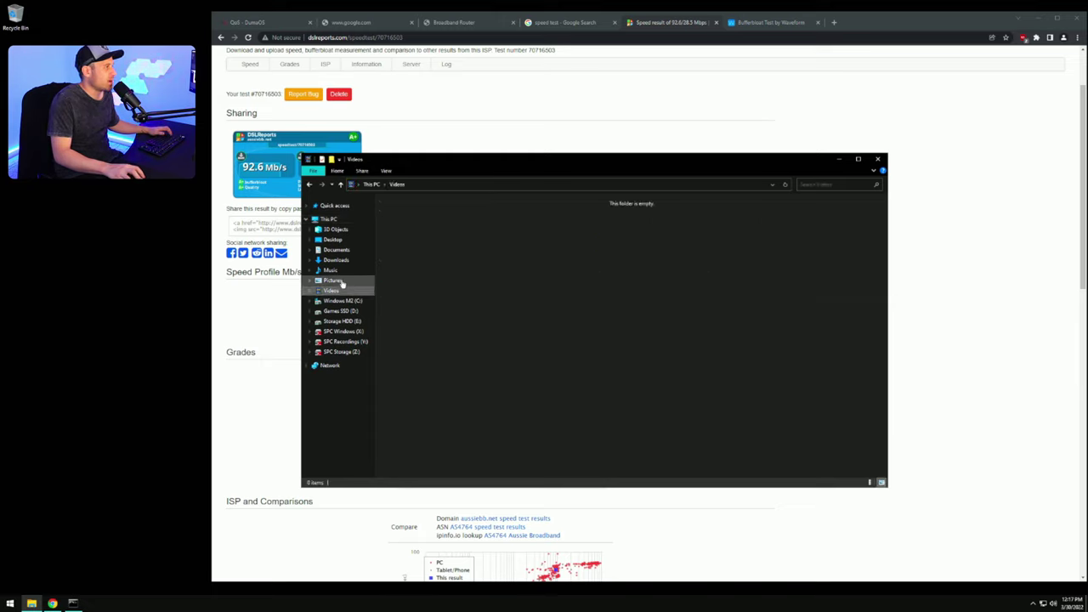
pyautogui.doubleClick(418, 228)
pyautogui.doubleClick(408, 221)
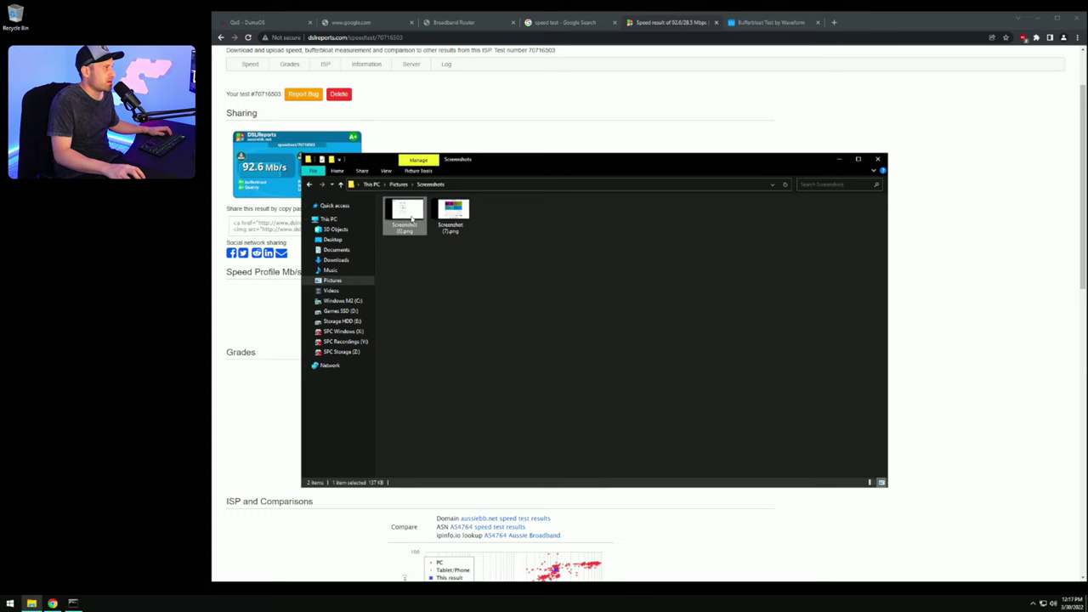
pyautogui.scroll(2, 576, 300)
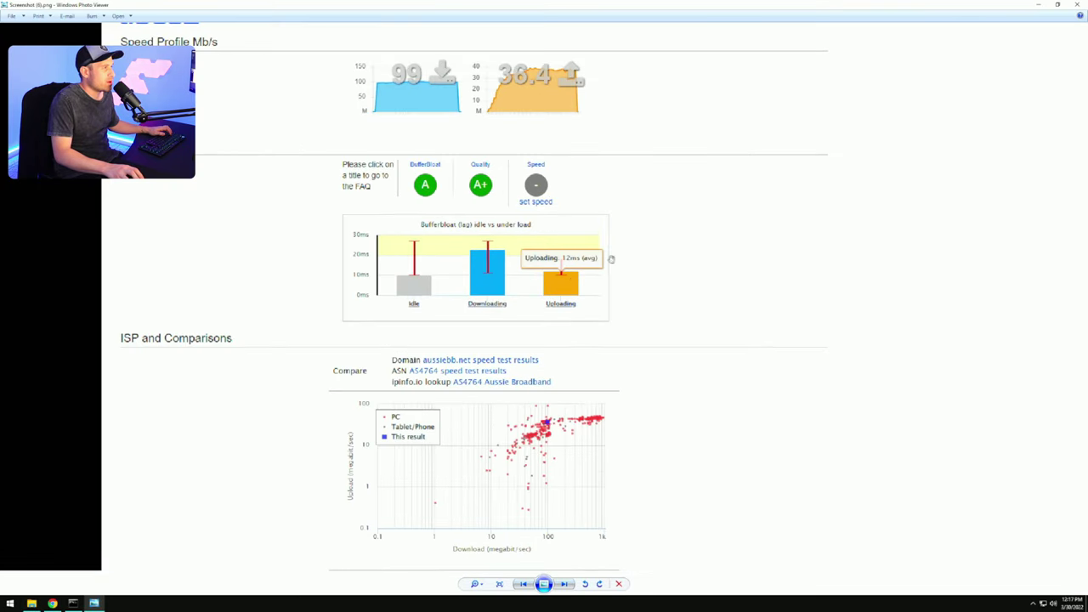
pyautogui.click(1078, 5)
pyautogui.click(878, 159)
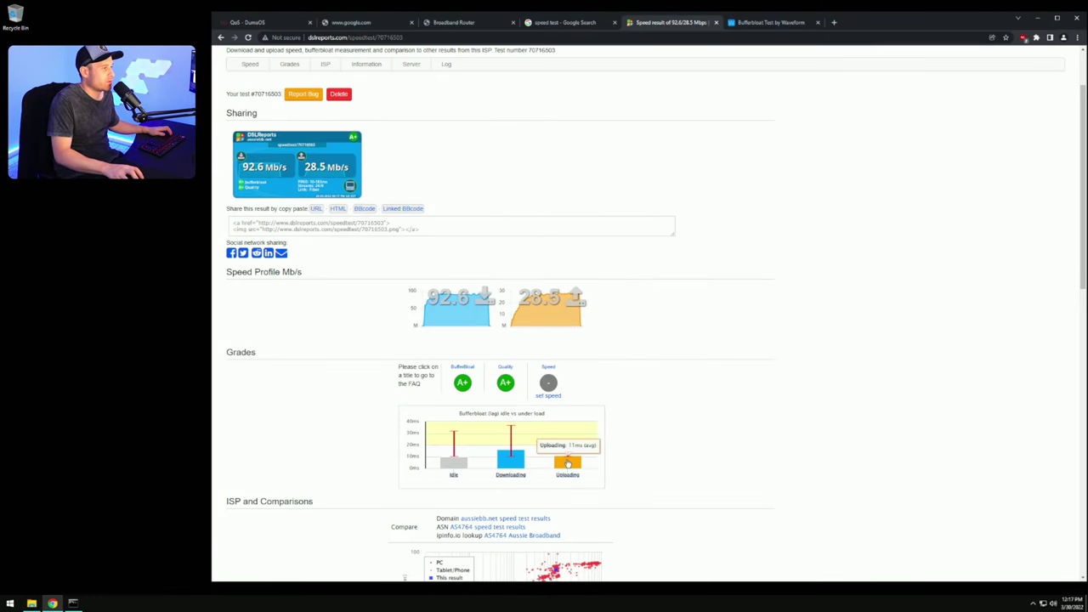
pyautogui.scroll(-1, 568, 463)
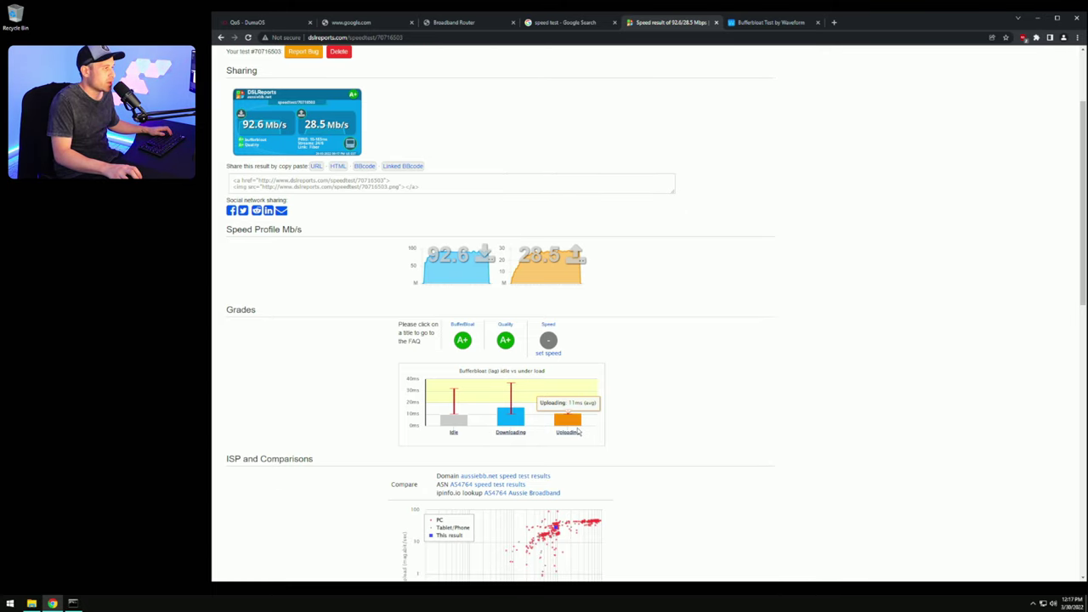
pyautogui.scroll(-2, 578, 423)
pyautogui.scroll(5, 678, 364)
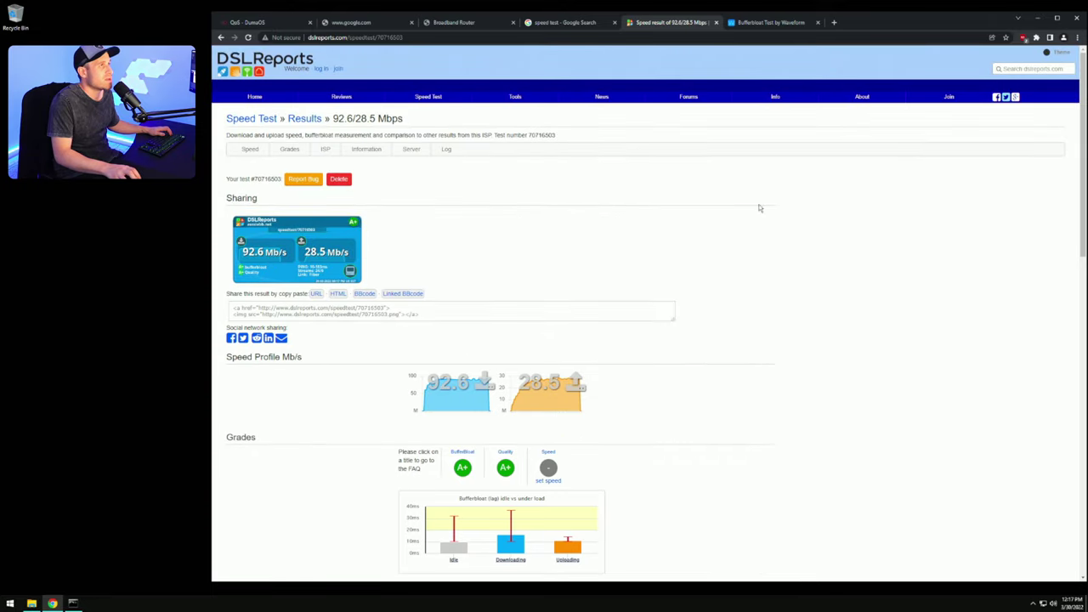
# Step: Rerun the Waveform bufferbloat test (A+, 89.2/27.4 Mbps) and open the earlier Screenshot (7).png
pyautogui.click(773, 23)
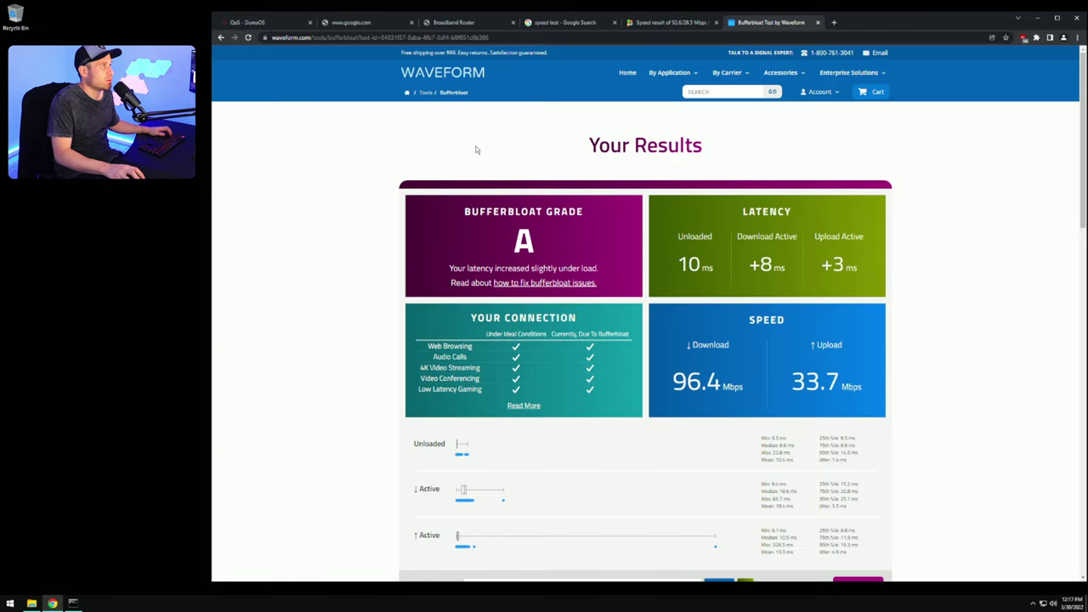
pyautogui.click(220, 37)
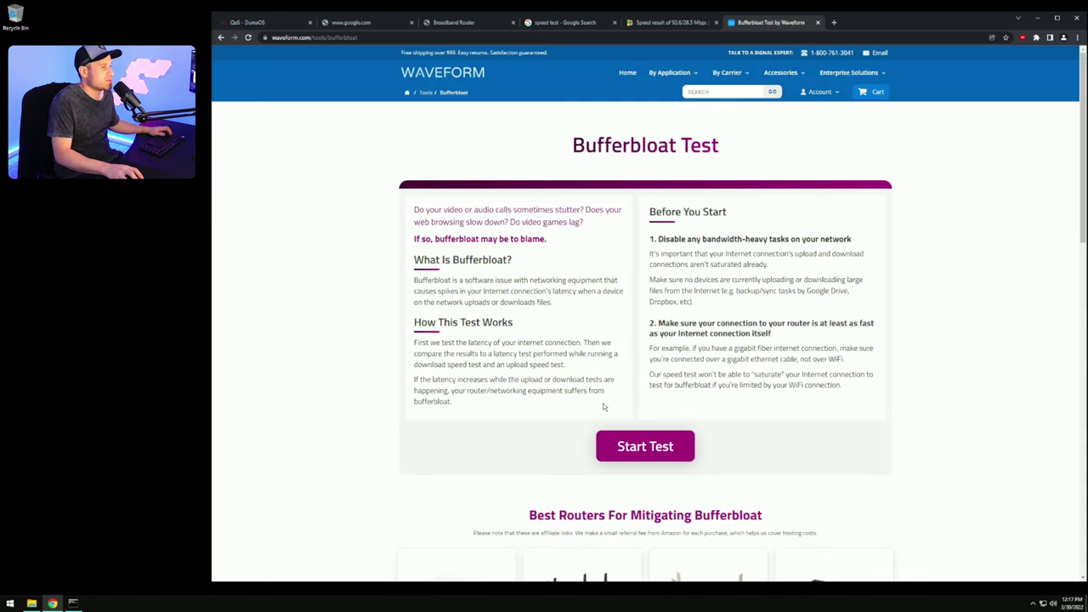
pyautogui.click(647, 446)
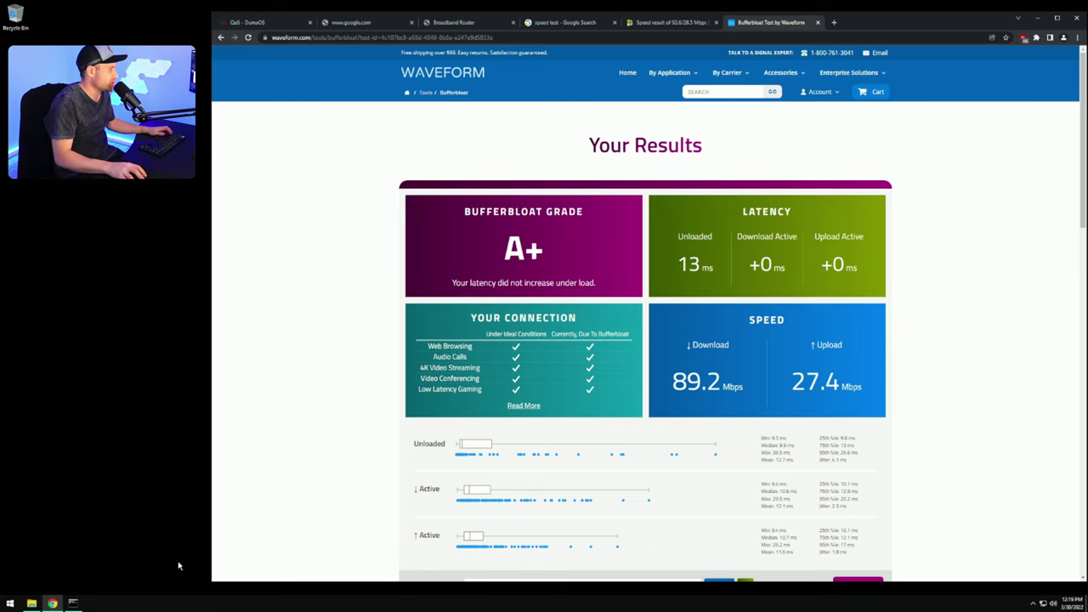
pyautogui.click(31, 603)
pyautogui.doubleClick(452, 215)
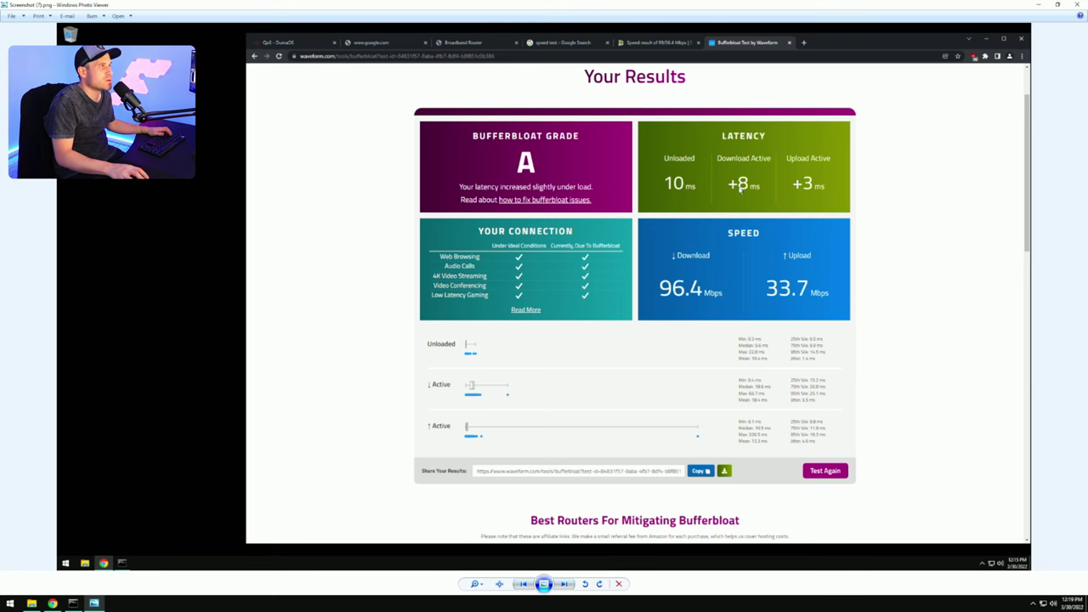
# Step: Compare the grade-A and A+ bufferbloat screenshots (7) and (8), then close Photo Viewer
pyautogui.click(564, 584)
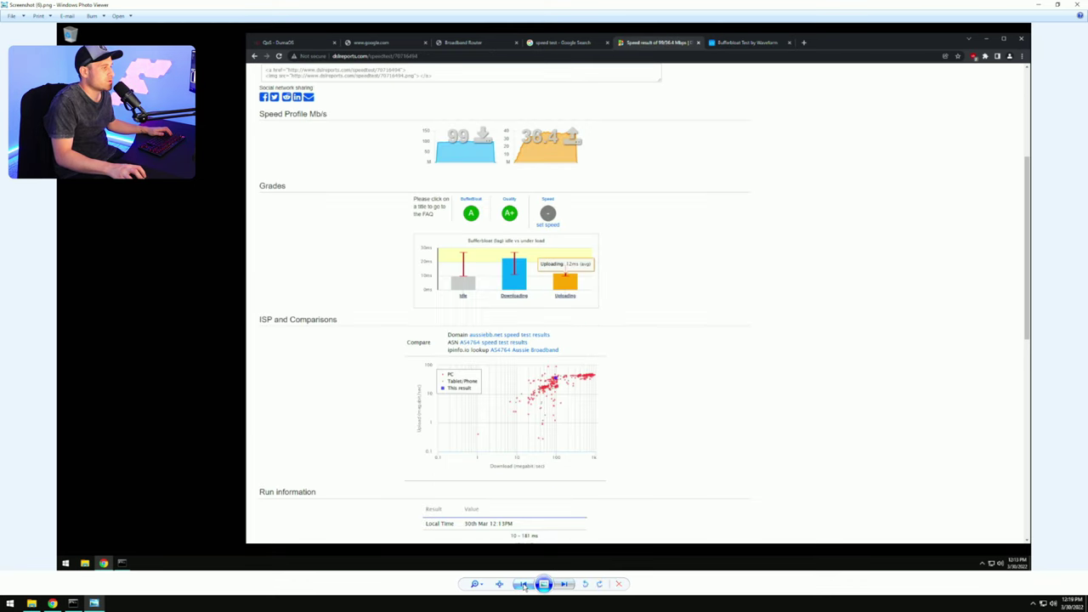
pyautogui.click(568, 585)
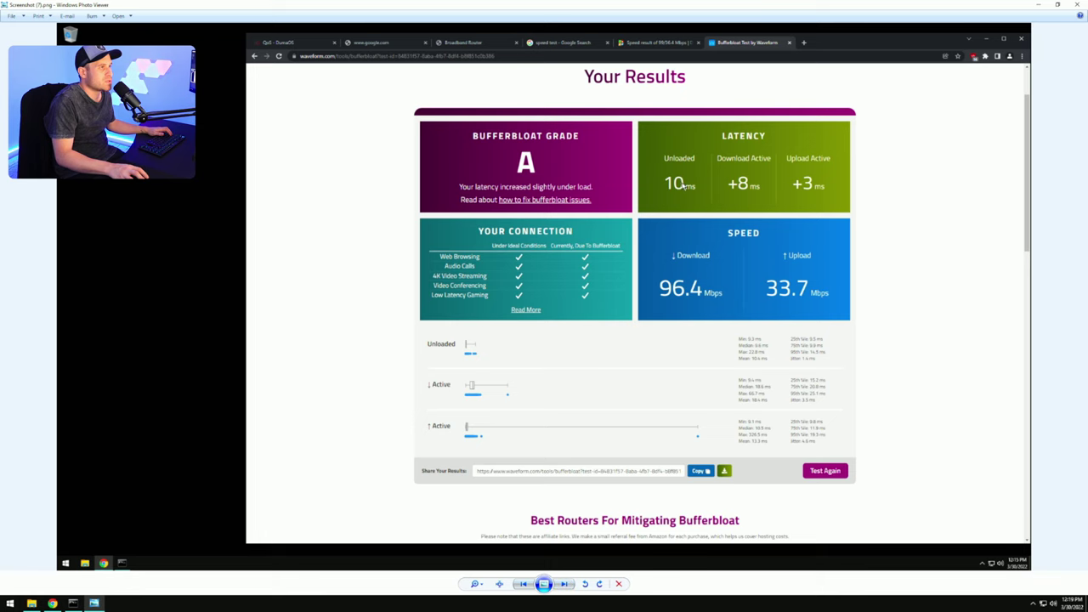
pyautogui.press('Right')
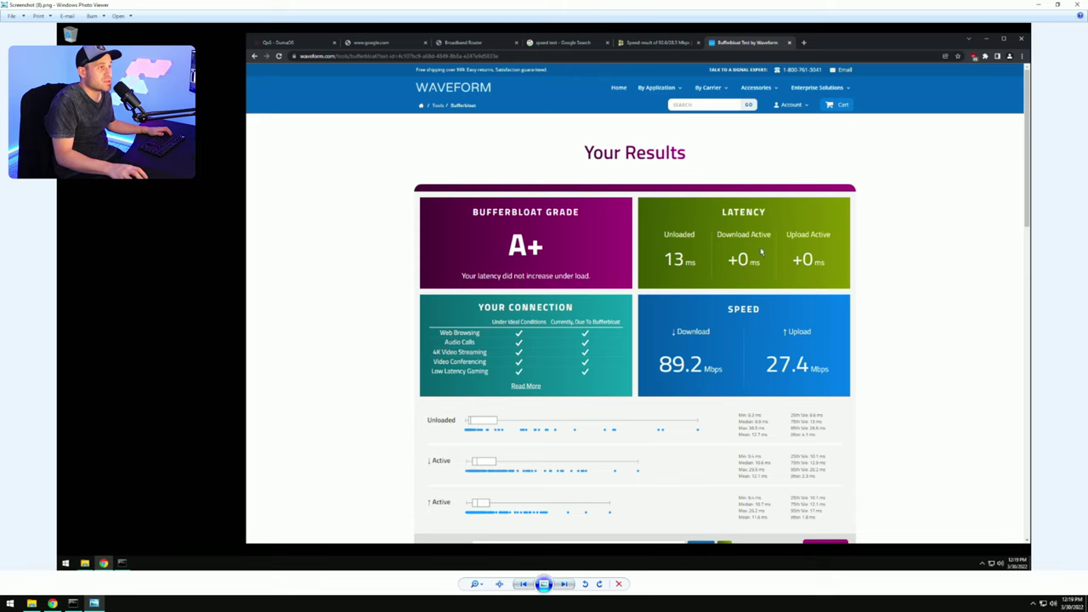
pyautogui.click(522, 584)
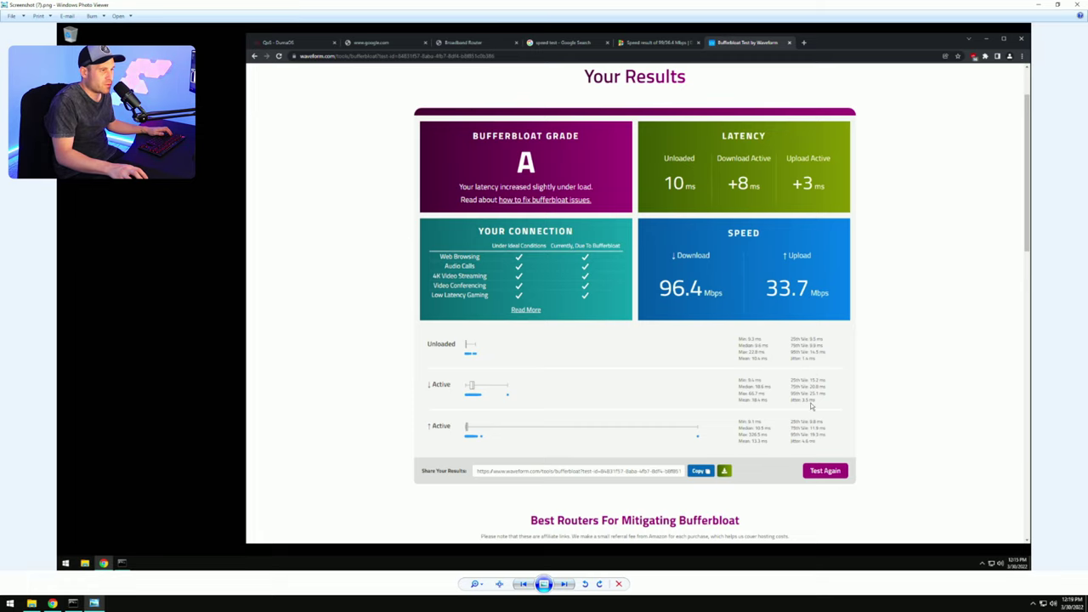
pyautogui.click(564, 584)
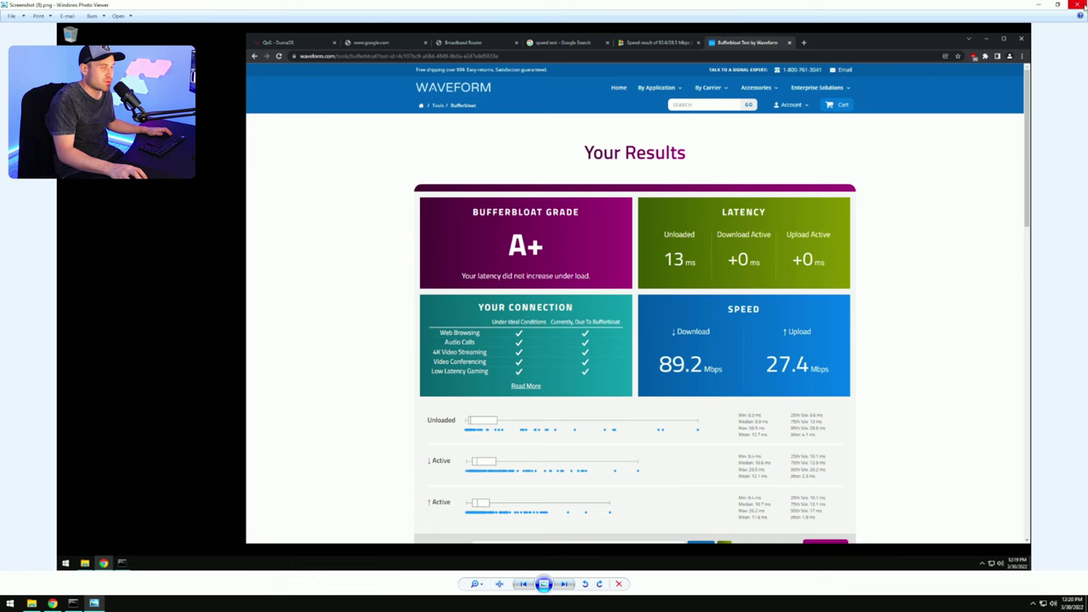
pyautogui.click(1083, 6)
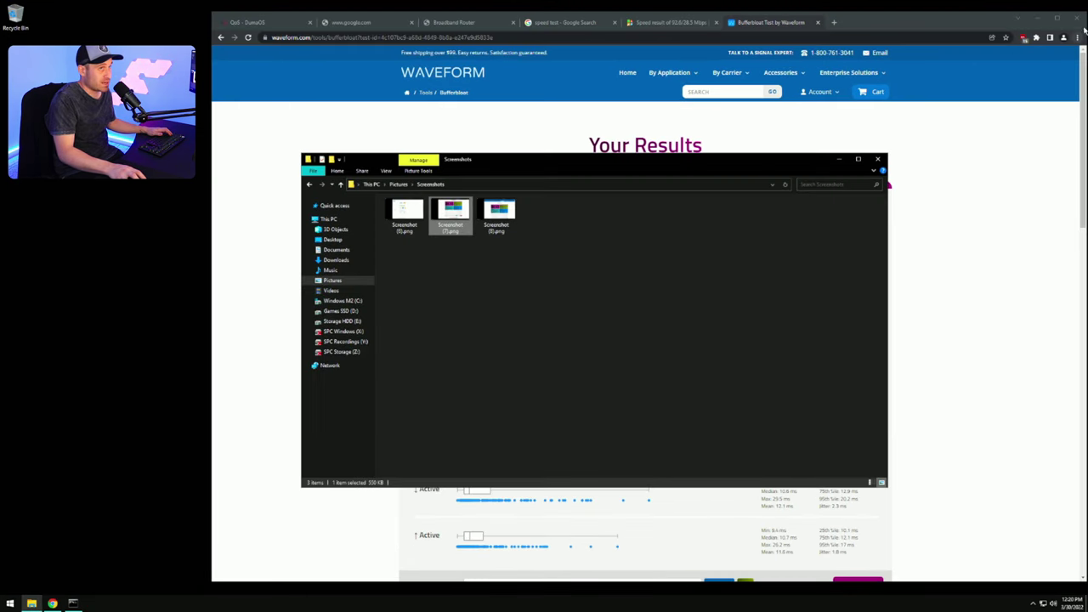
# Step: Close the Screenshots folder, visit the DumaOS Adblocker page, then open Network Settings
pyautogui.click(877, 159)
pyautogui.click(277, 24)
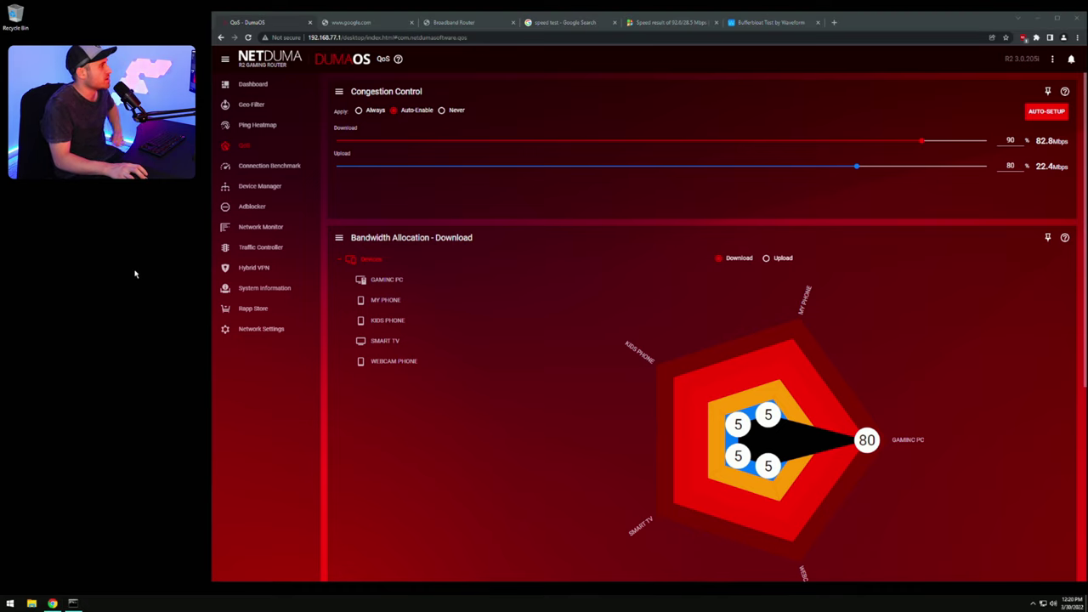
pyautogui.click(252, 206)
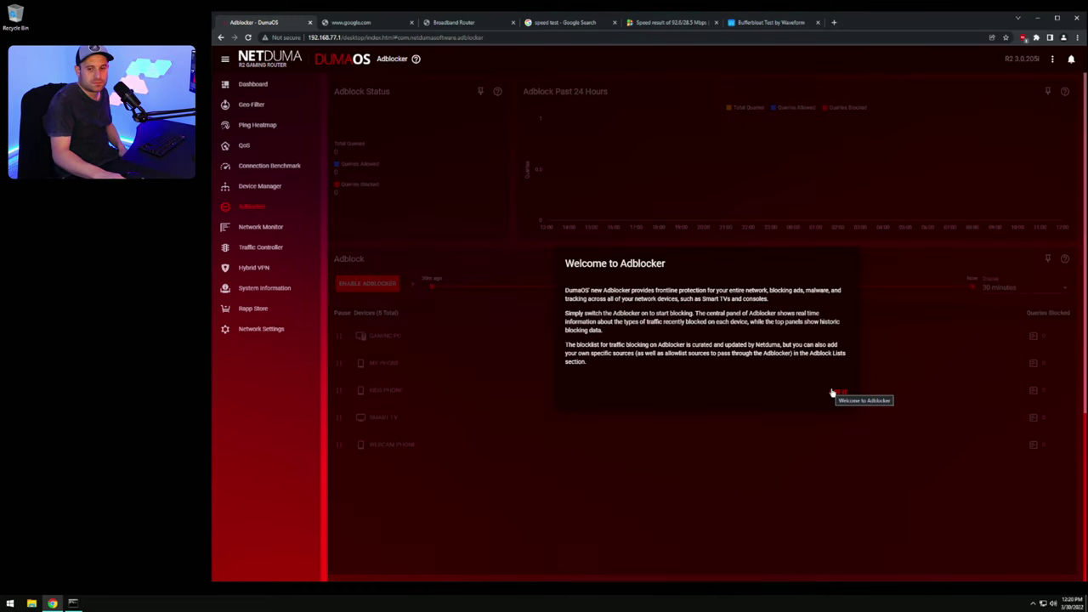
pyautogui.click(841, 401)
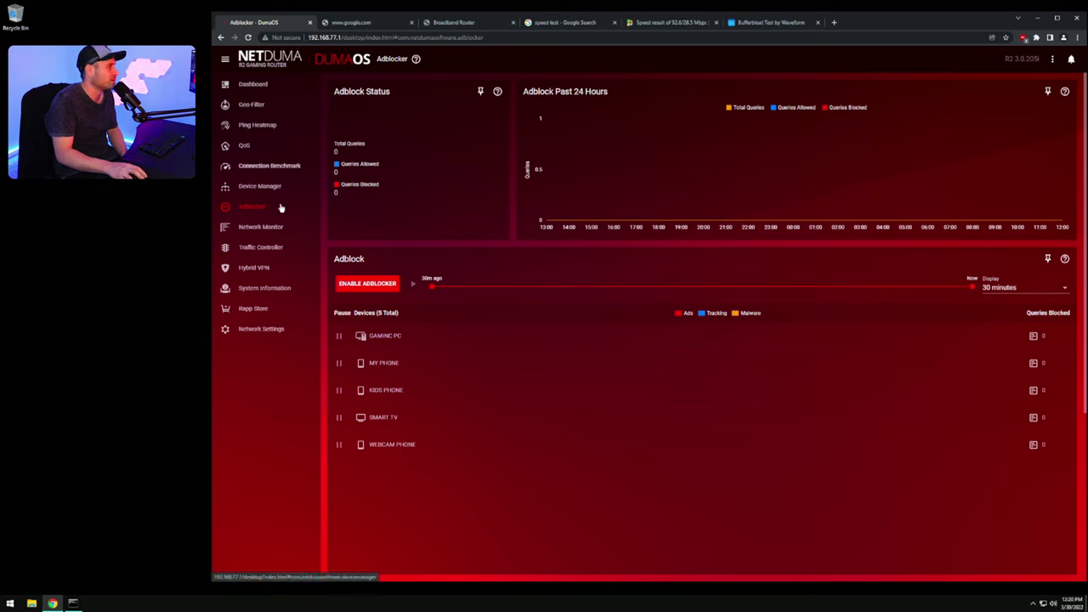
pyautogui.click(262, 329)
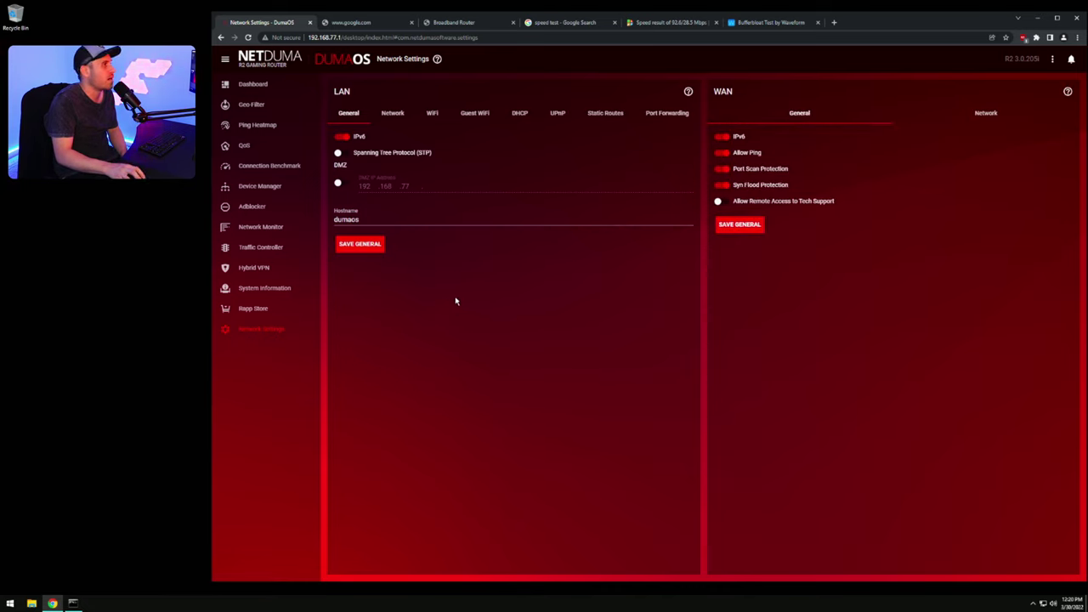
# Step: Check the LAN UPnP and WiFi tabs, then show the empty Port Forwarding rule list
pyautogui.click(557, 114)
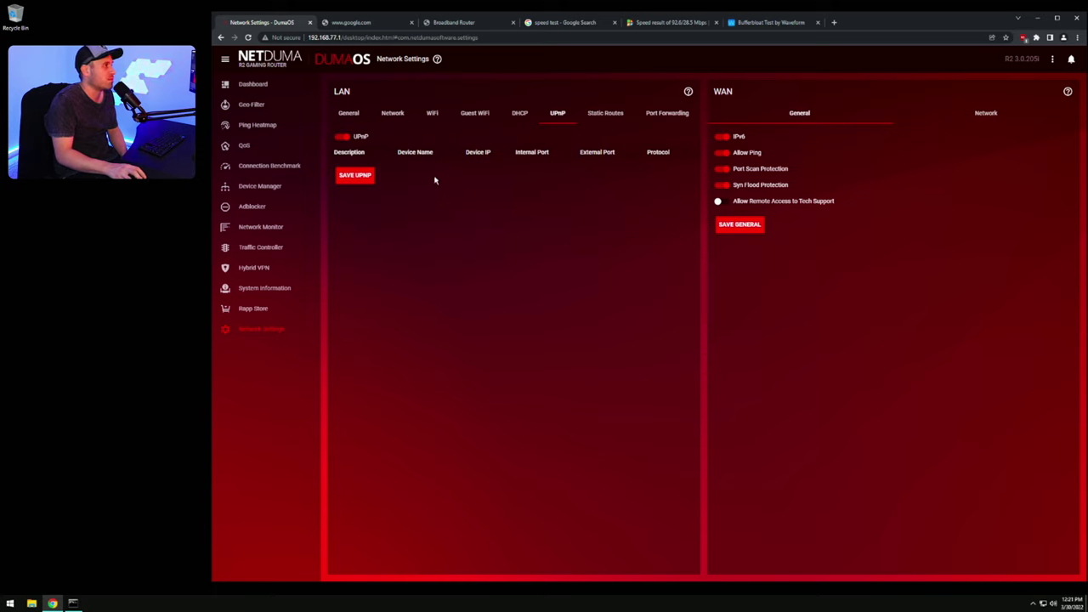
pyautogui.click(433, 113)
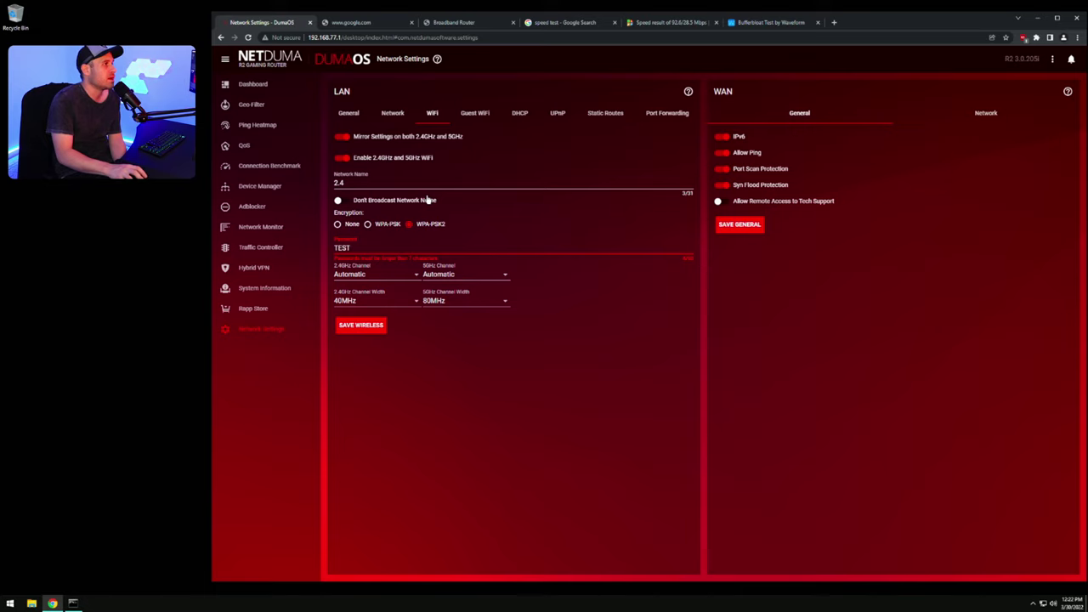
pyautogui.click(667, 113)
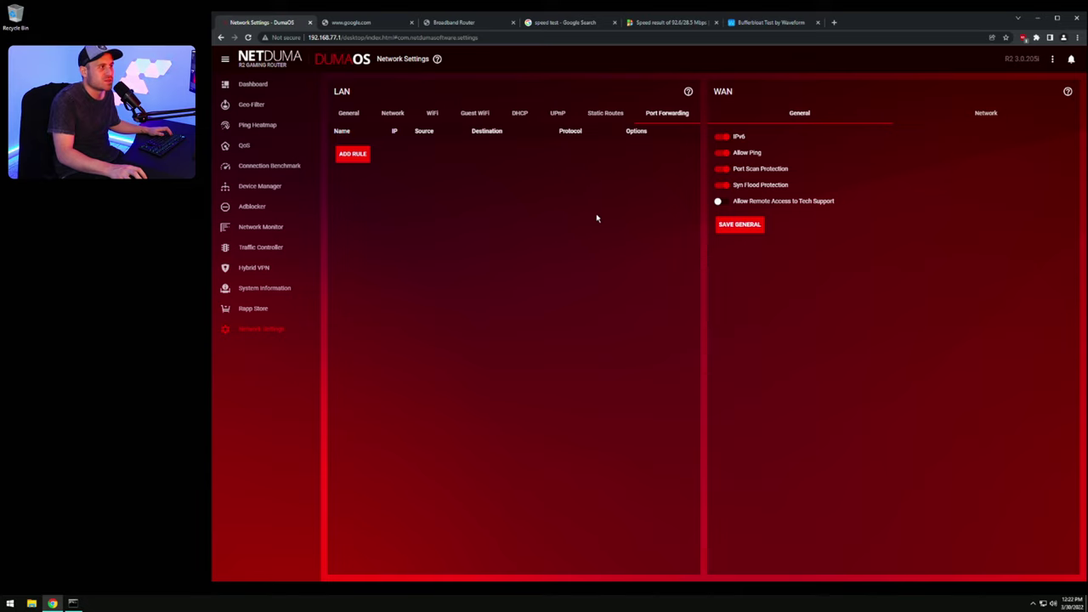
pyautogui.click(558, 113)
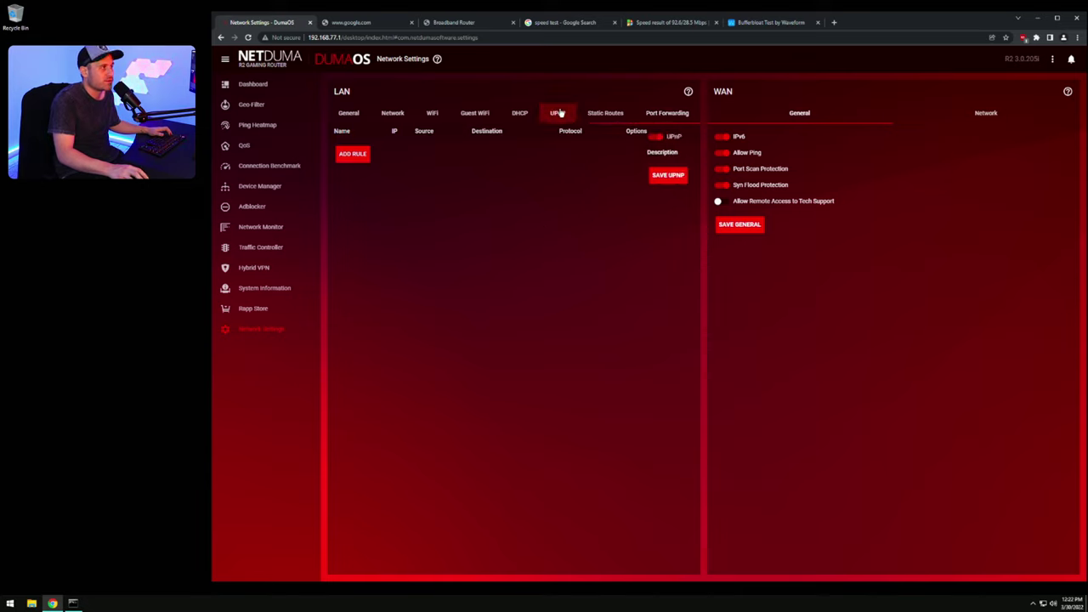
pyautogui.click(678, 119)
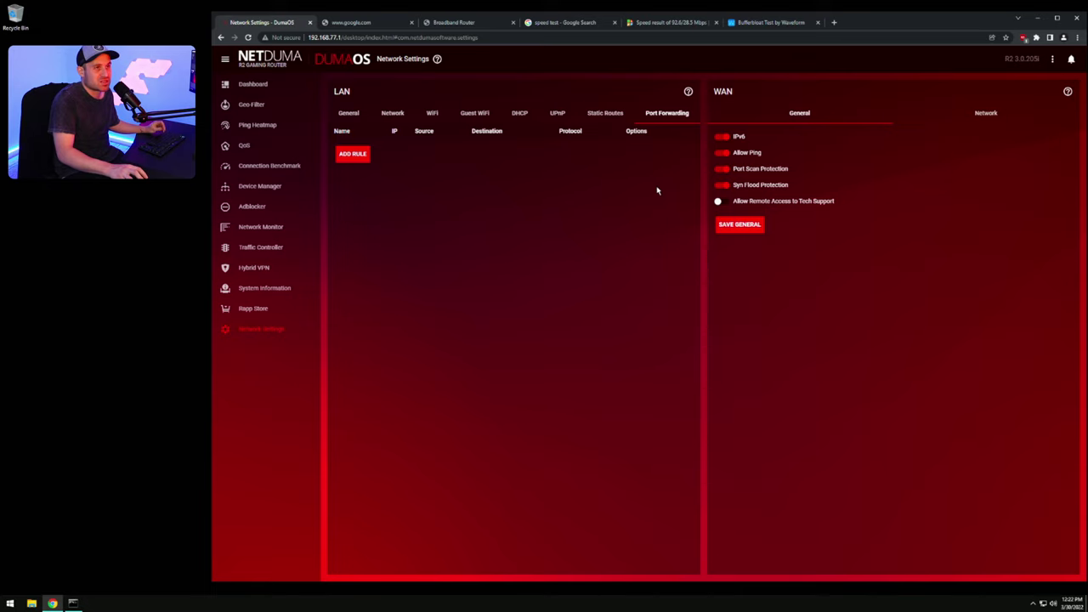
# Step: Search Google for 'CALL OF DUTY PORT FORWADING' and open Activision's Call of Duty ports article
pyautogui.click(834, 22)
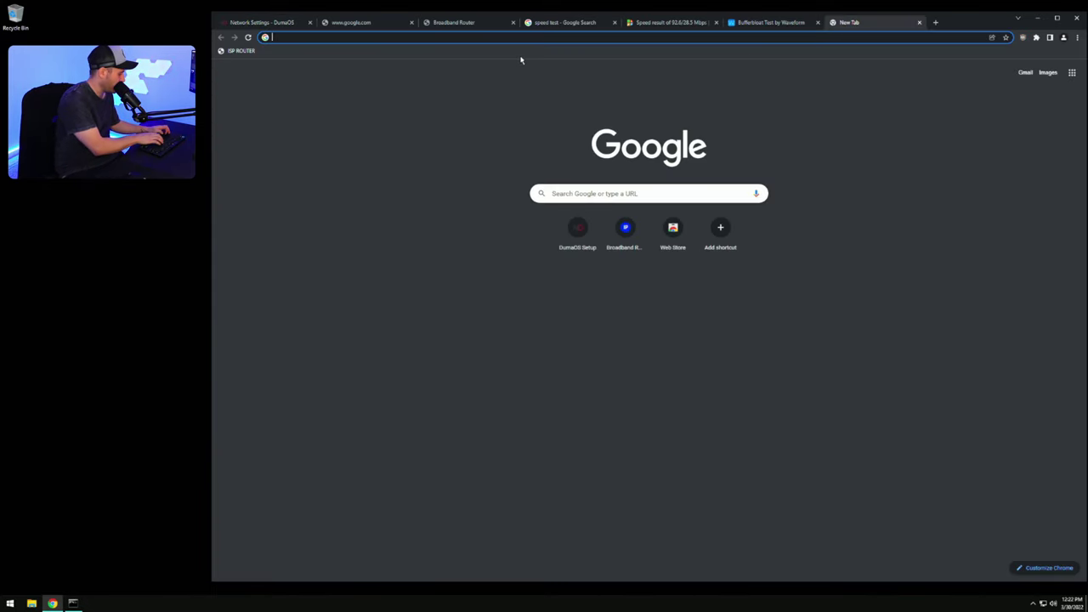
pyautogui.write('CALL OF')
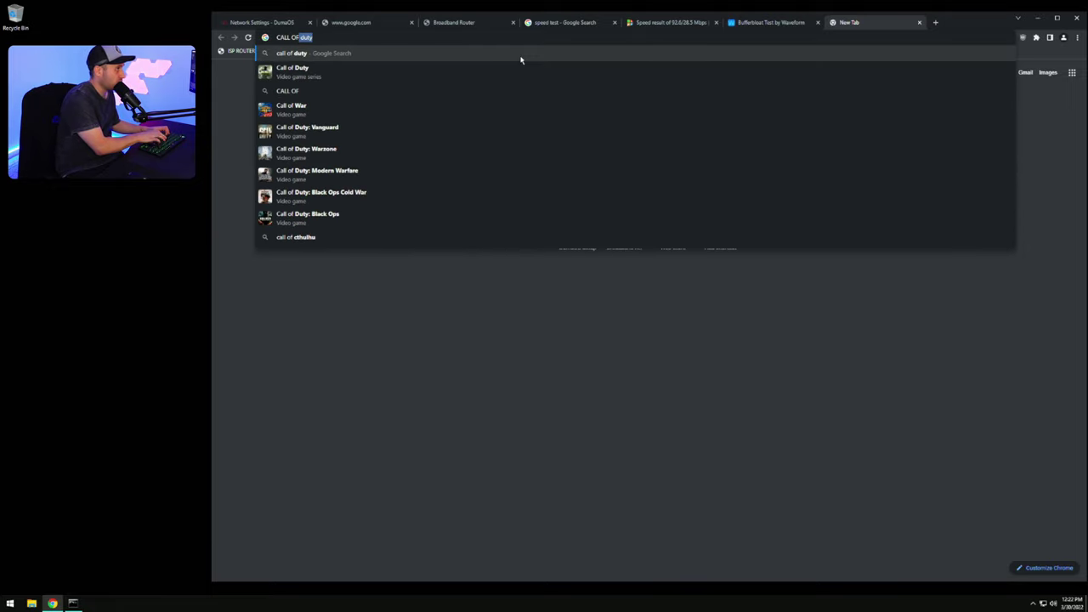
pyautogui.write(' DUTY')
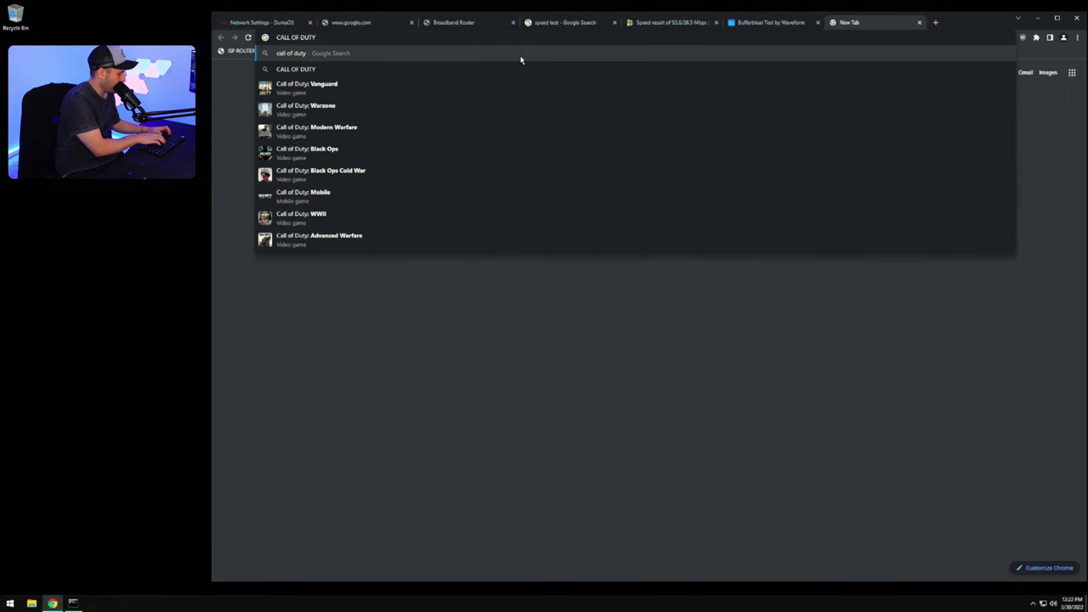
pyautogui.write('PORT')
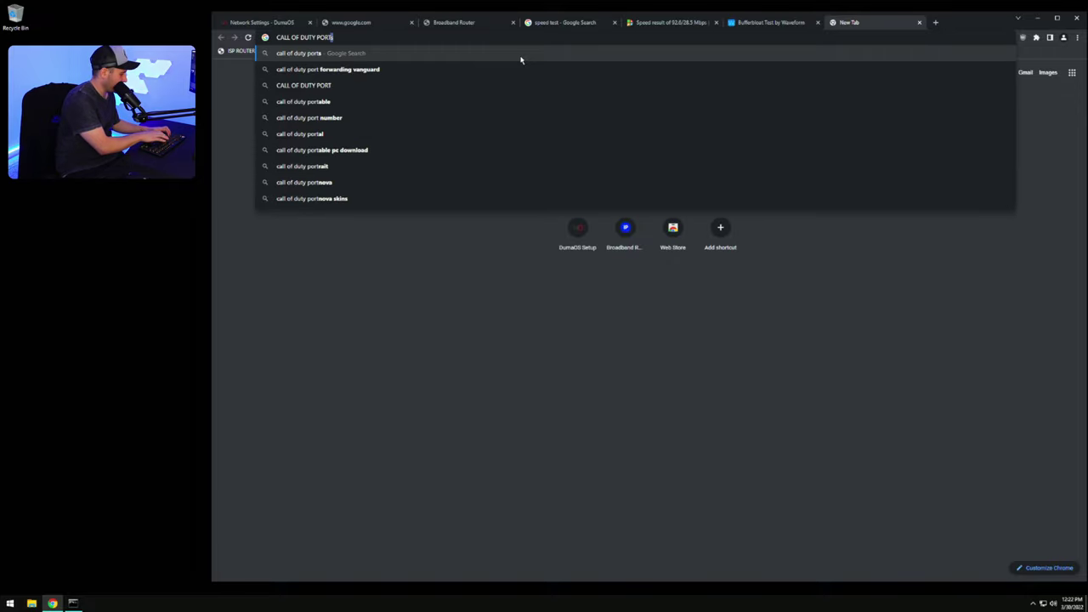
pyautogui.write(' FORWADING')
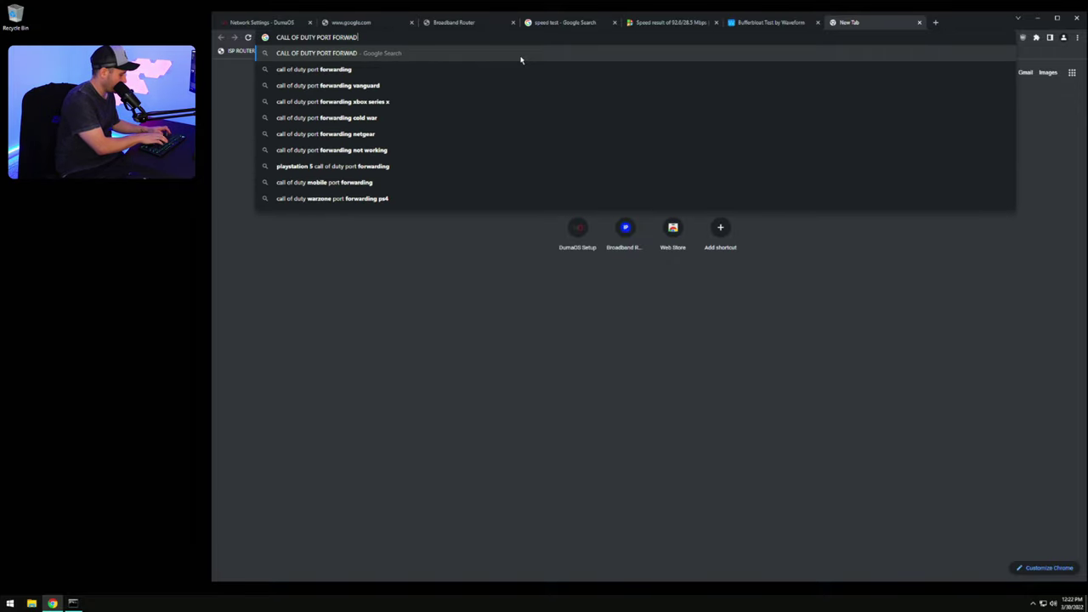
pyautogui.press('Return')
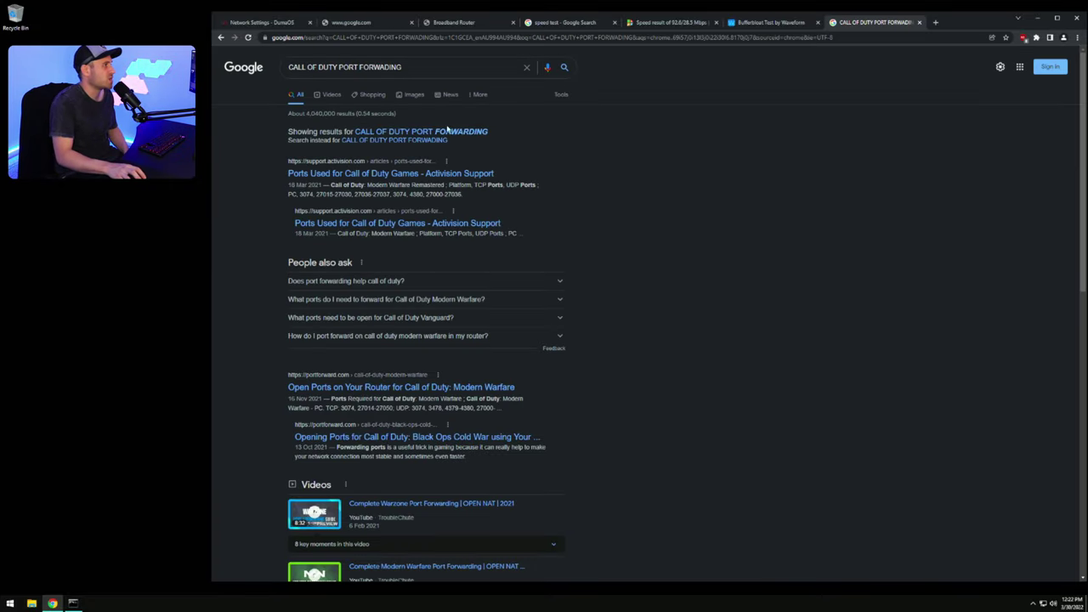
pyautogui.click(461, 176)
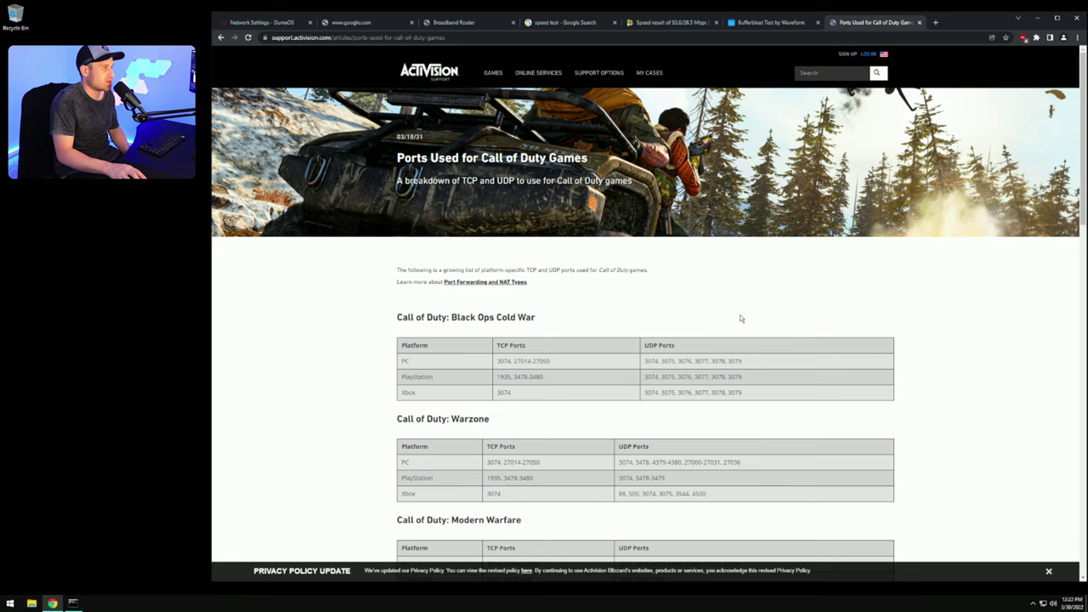
# Step: Find Warzone PC's TCP port 3074 in the ports table, then return to DumaOS
pyautogui.scroll(-3, 744, 310)
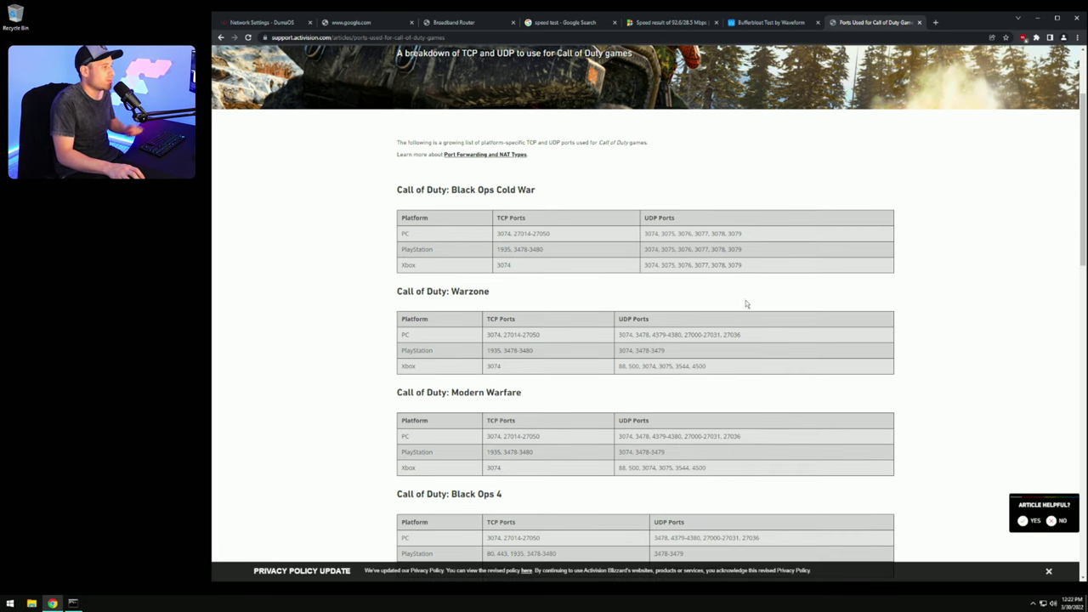
pyautogui.scroll(-1, 748, 293)
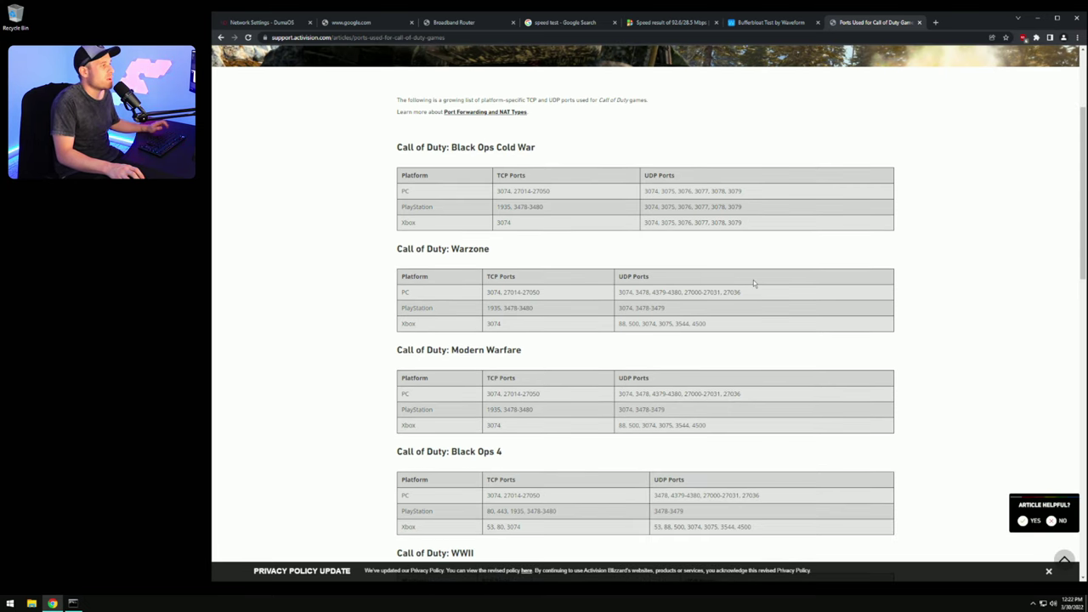
pyautogui.doubleClick(405, 292)
pyautogui.moveTo(439, 309); pyautogui.dragTo(406, 309)
pyautogui.click(455, 308)
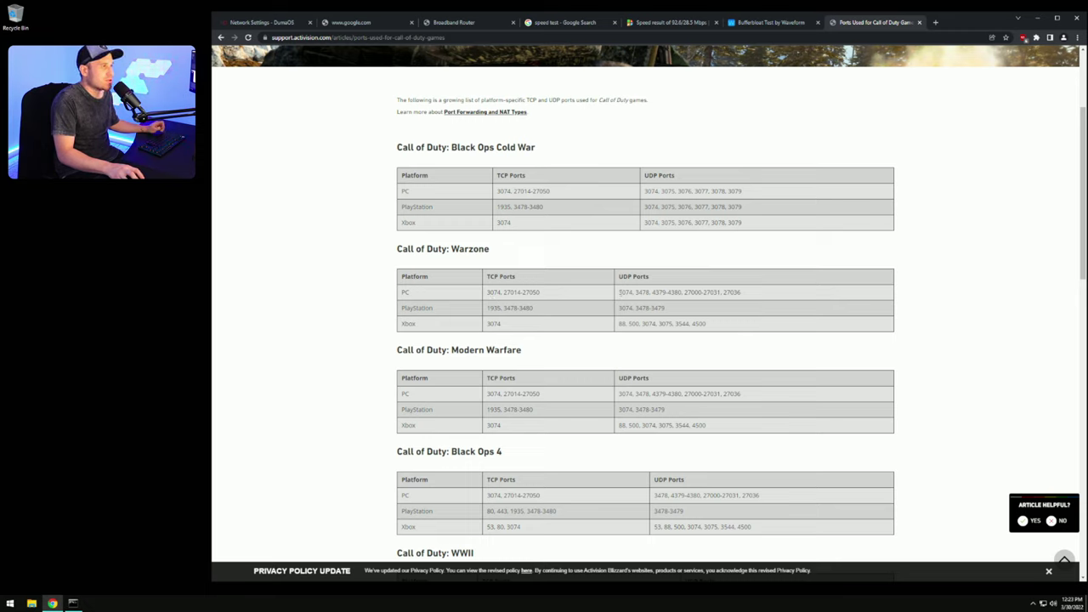
pyautogui.click(700, 295)
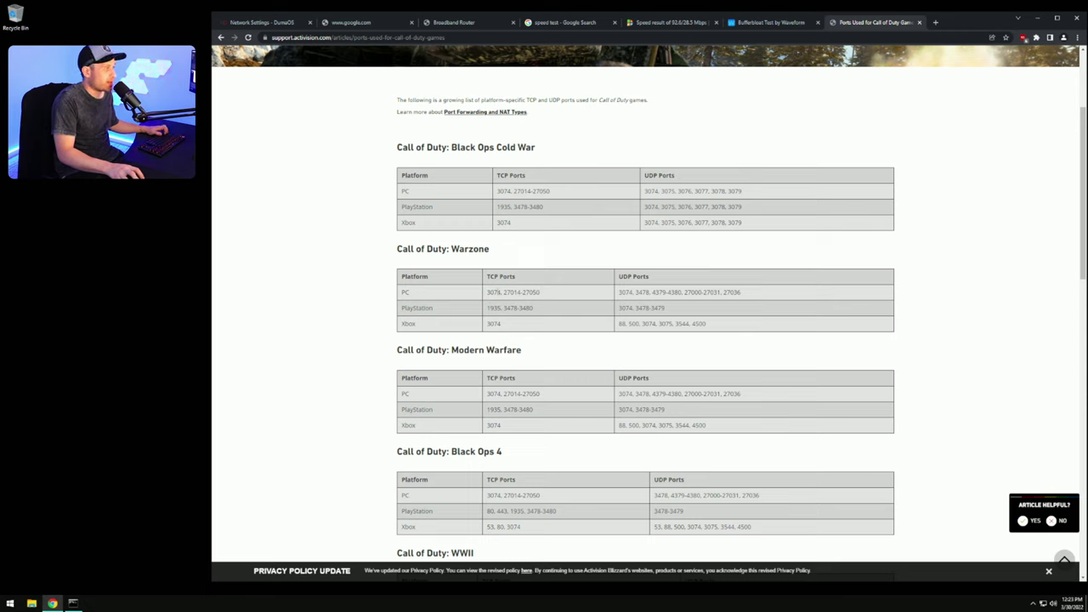
pyautogui.moveTo(503, 292); pyautogui.dragTo(487, 292)
pyautogui.click(493, 292)
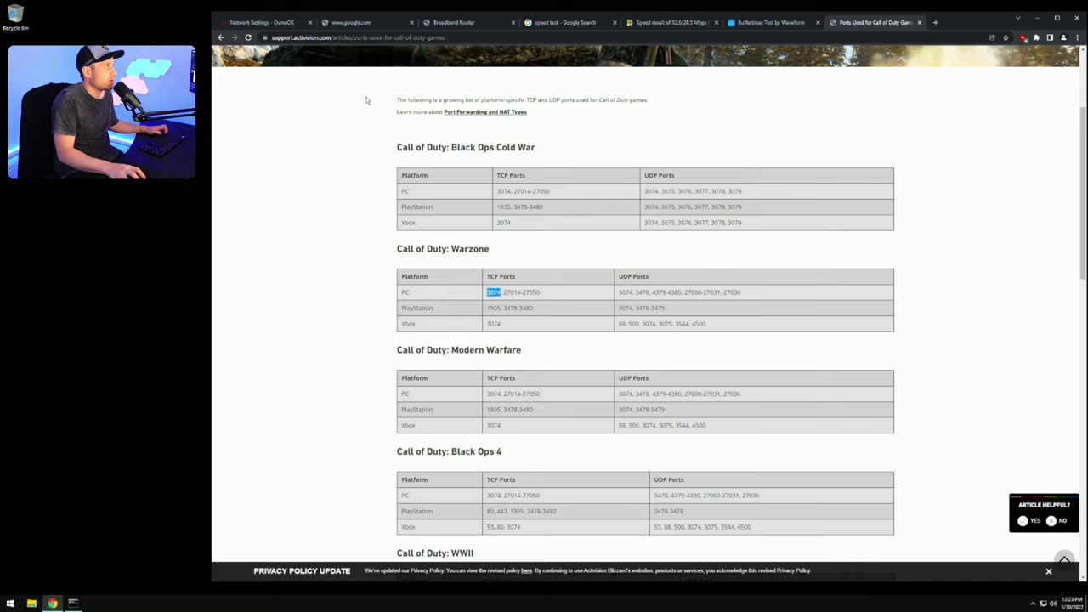
pyautogui.click(283, 22)
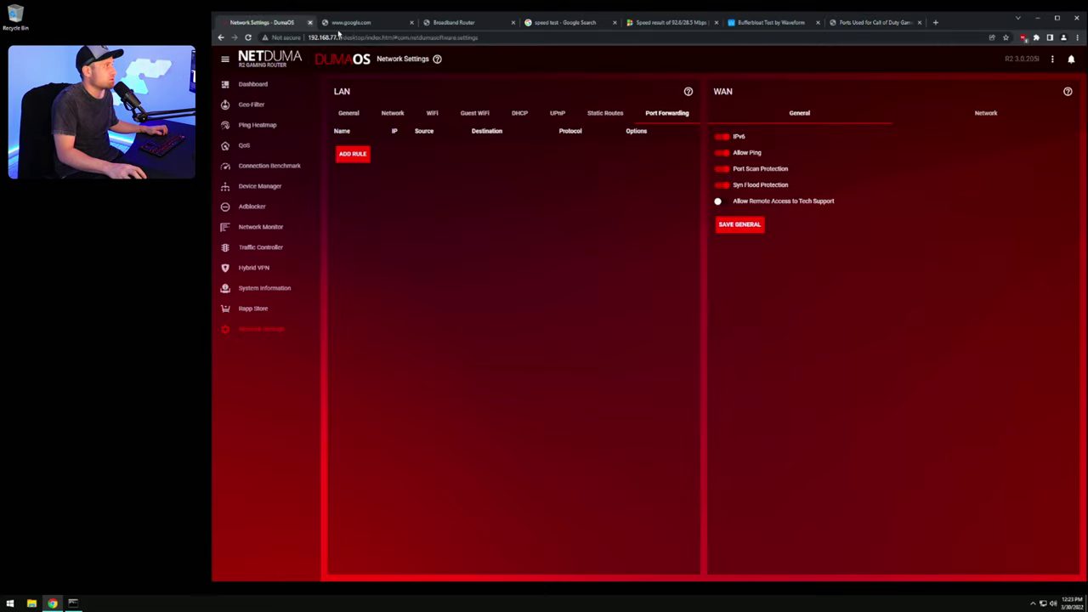
# Step: Add a port forwarding rule named 1 with incoming and outgoing ports 3074
pyautogui.click(357, 156)
pyautogui.click(655, 263)
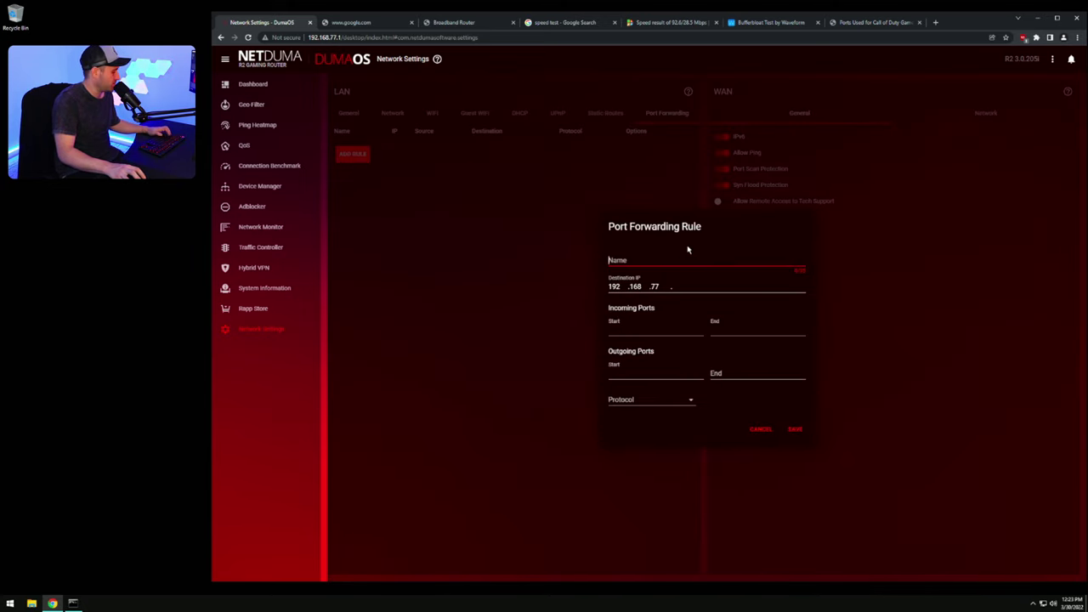
pyautogui.write('1')
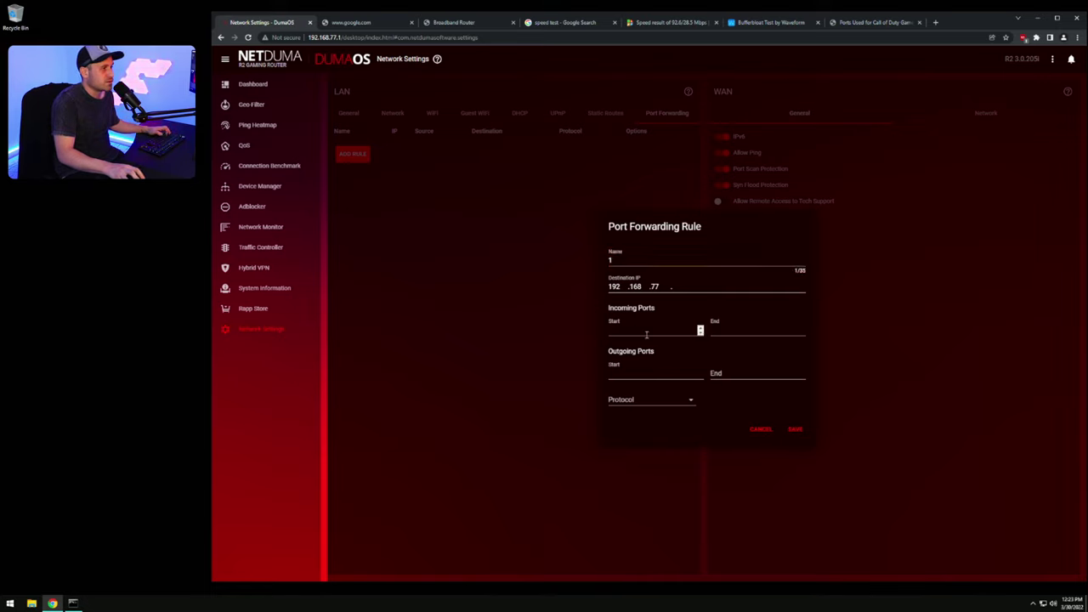
pyautogui.click(693, 332)
pyautogui.write('3074')
pyautogui.click(752, 329)
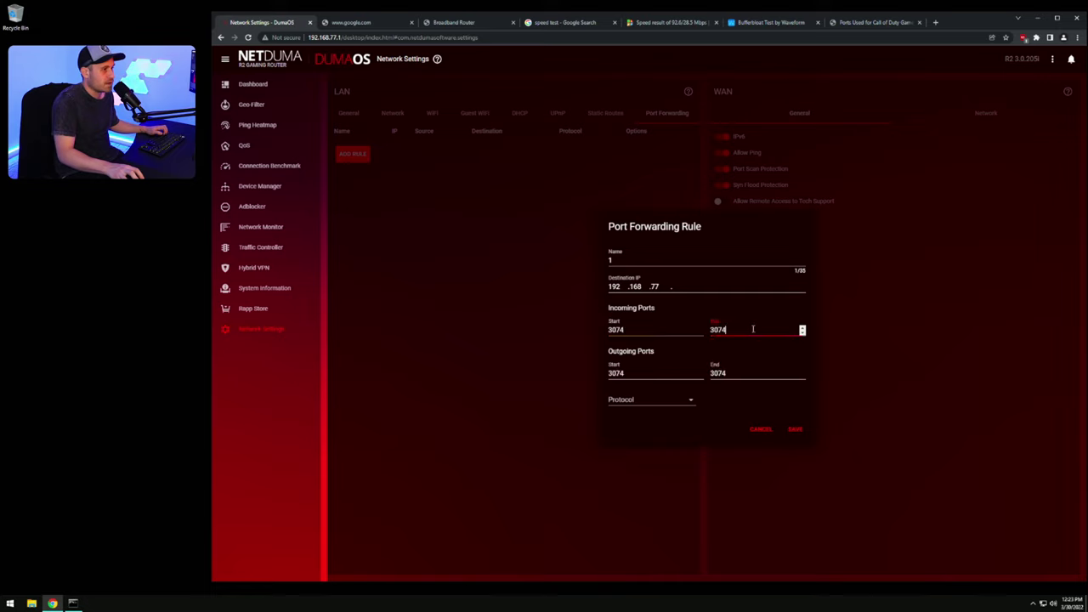